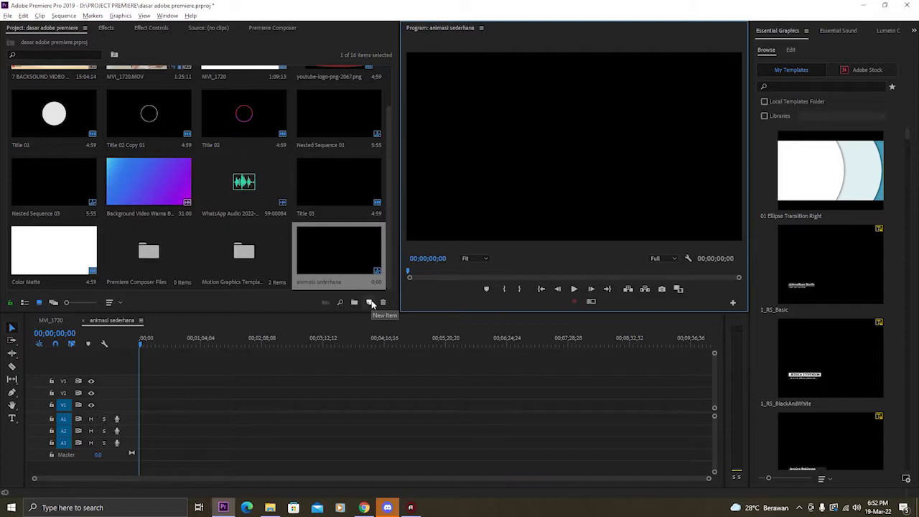
Create a white (FFFFFF) 1280 x 720 colour matte named "background"
left_click(371, 303)
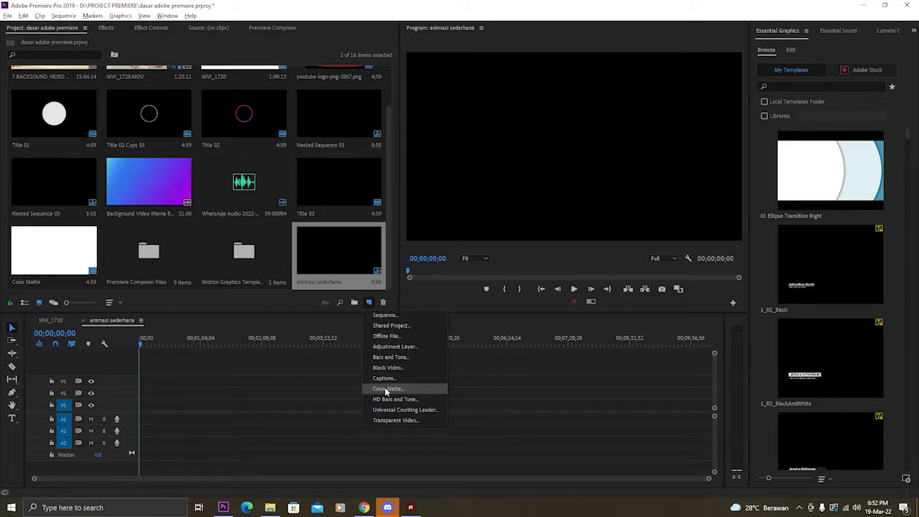
left_click(386, 390)
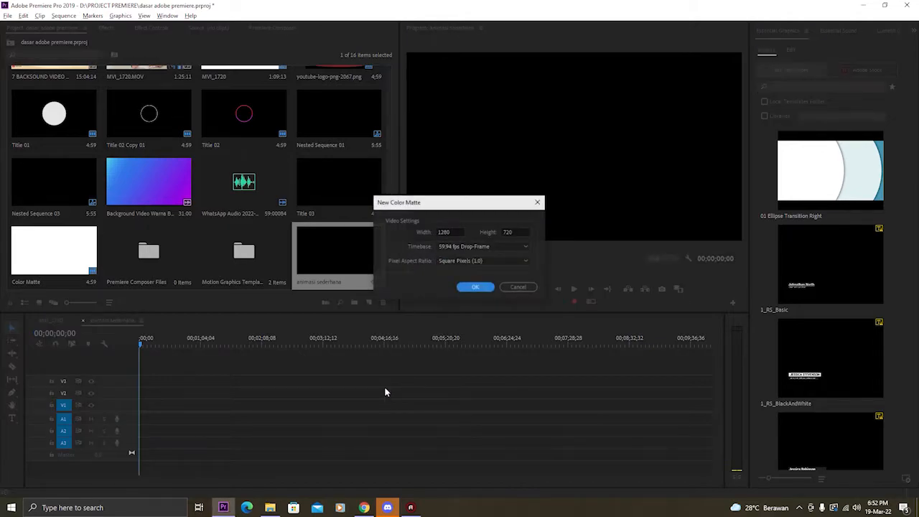
left_click(476, 287)
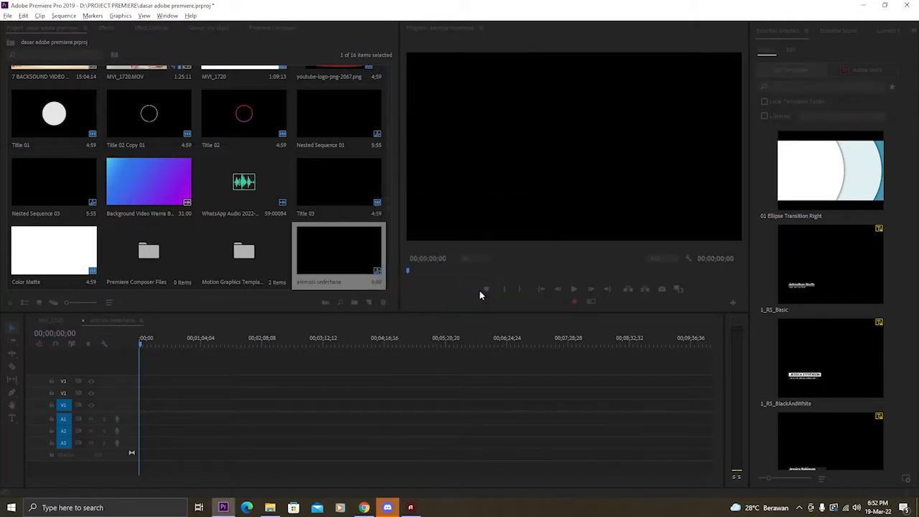
left_click_drag(356, 328, 314, 369)
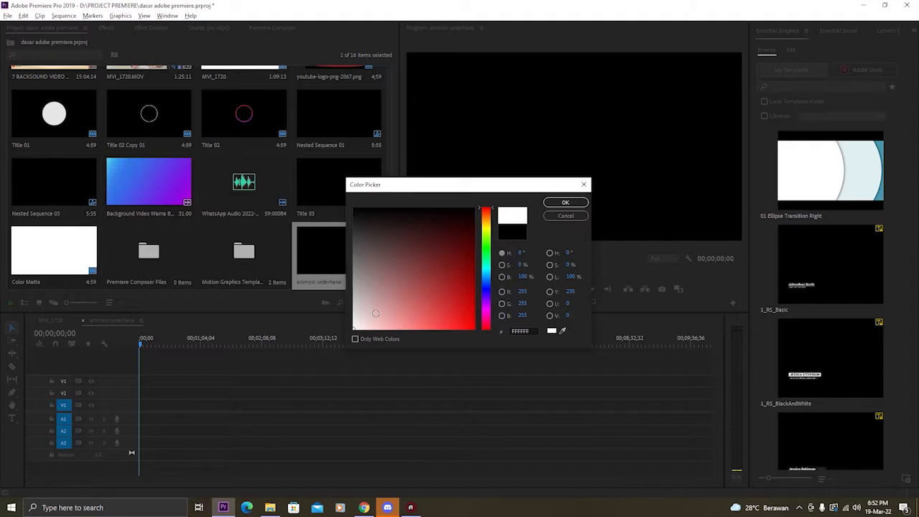
left_click(565, 203)
type("background")
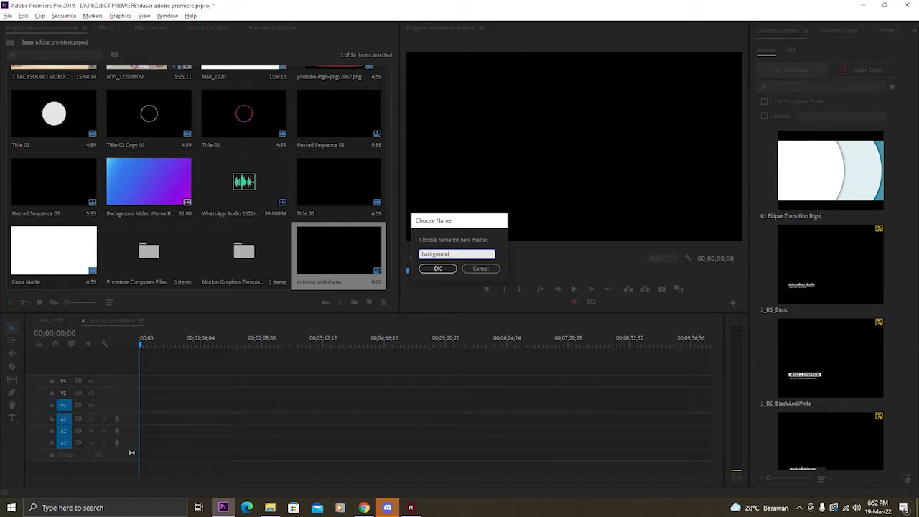
key("Return")
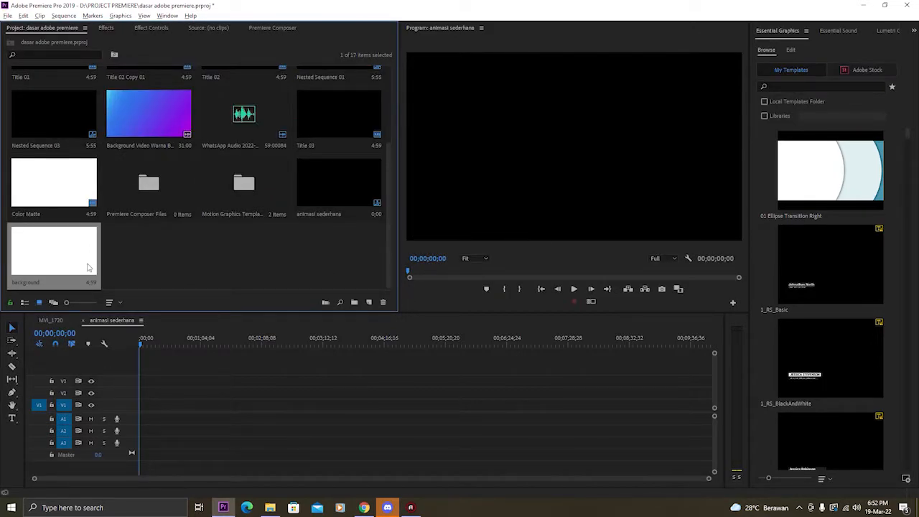
Place the background matte on track V1 at the start of the animasi sederhana sequence
left_click_drag(58, 256, 145, 406)
left_click_drag(705, 478, 497, 474)
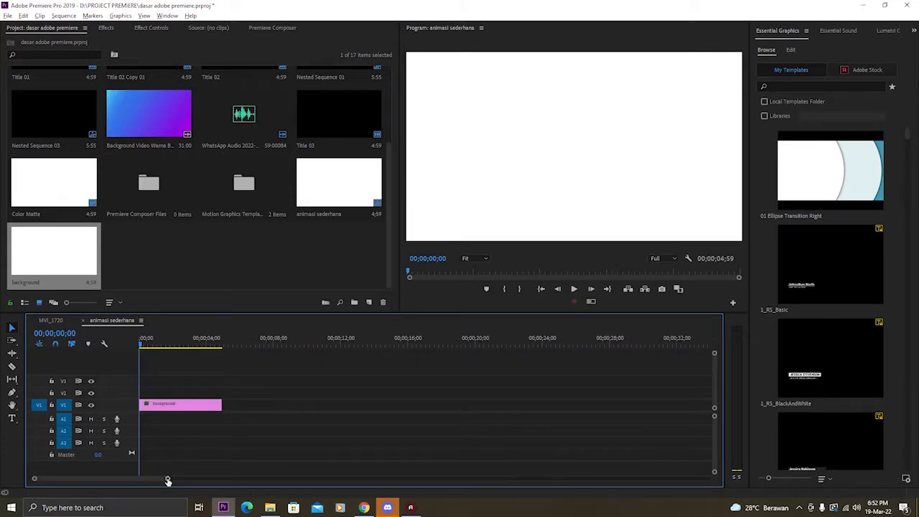
key("equal")
key("equal")
key("equal")
key("minus")
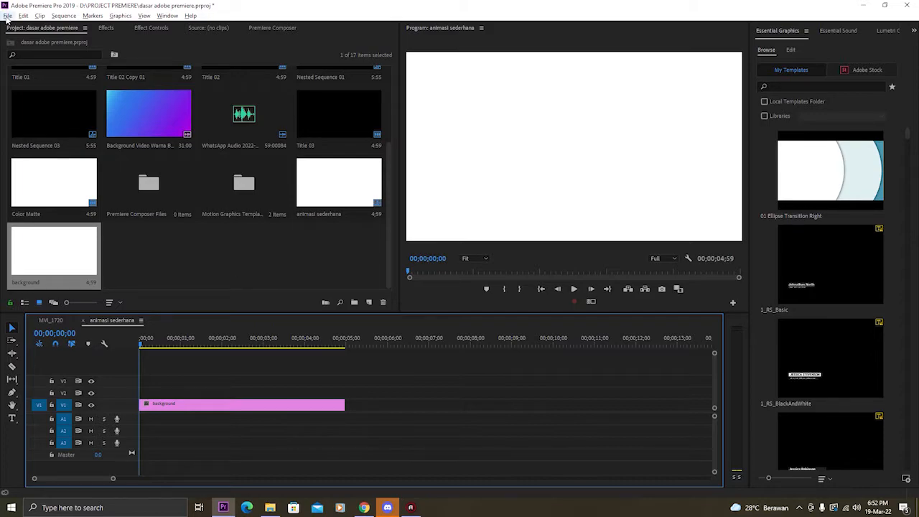
Create a 1280 x 720 legacy title named "lingkaran"
left_click(7, 17)
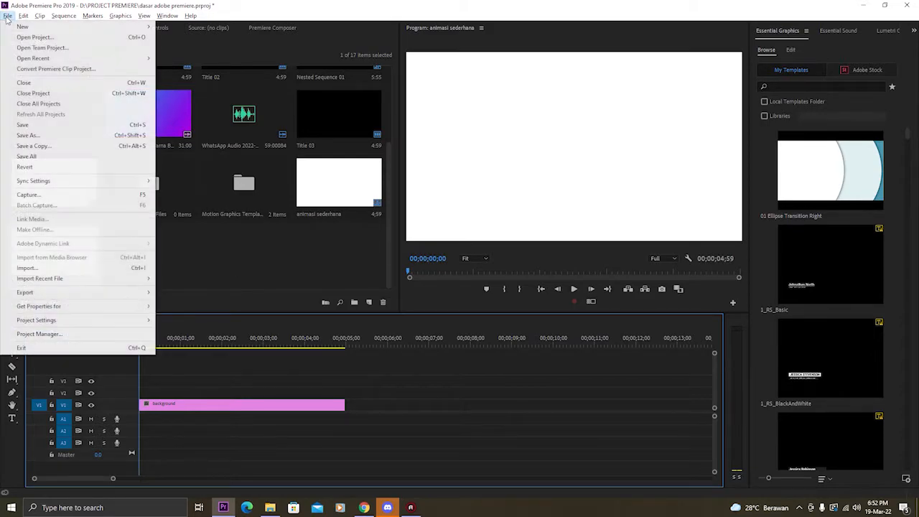
mouse_move(17, 27)
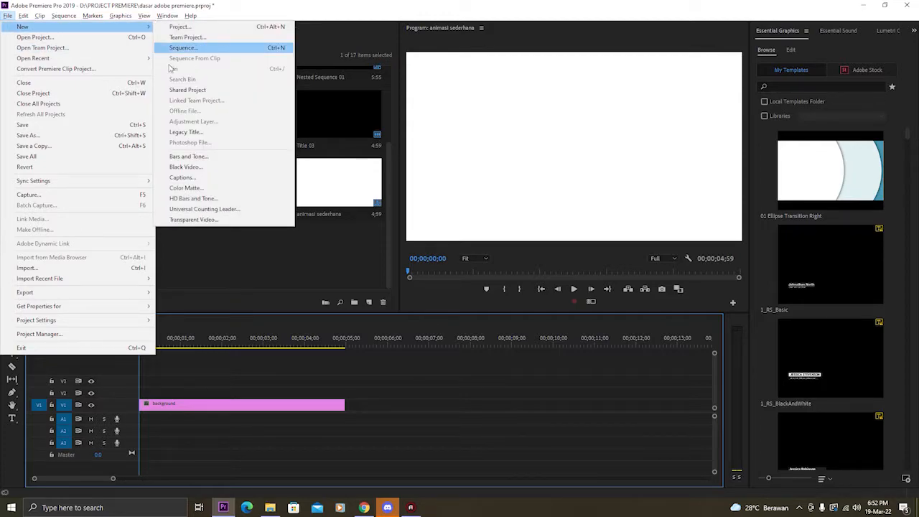
left_click(198, 132)
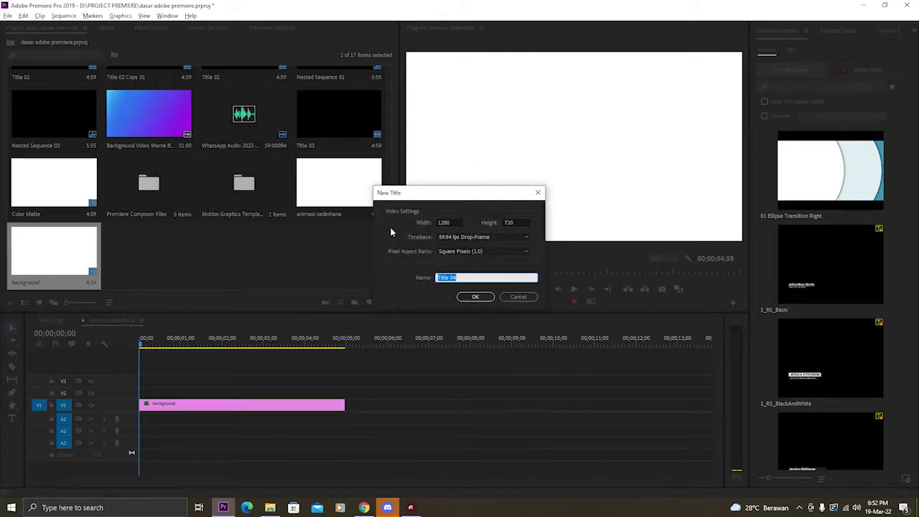
type("lingkaran")
key("Return")
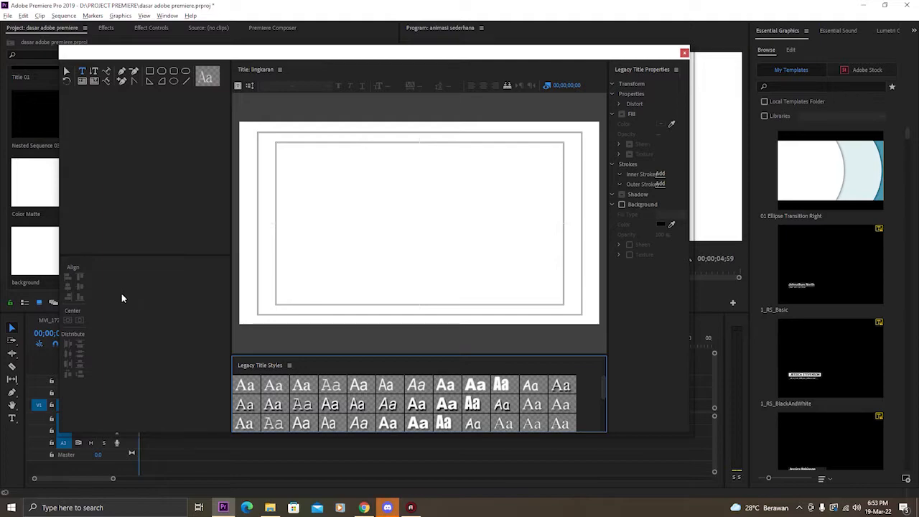
Draw a perfect circle about 275 px in diameter in the title frame with the Ellipse tool
left_click(174, 85)
left_click_drag(343, 199, 381, 249)
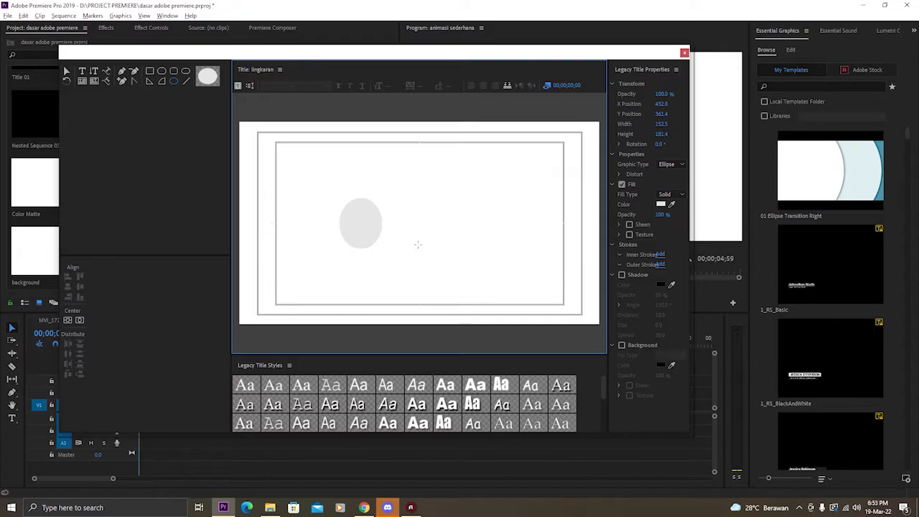
key("Delete")
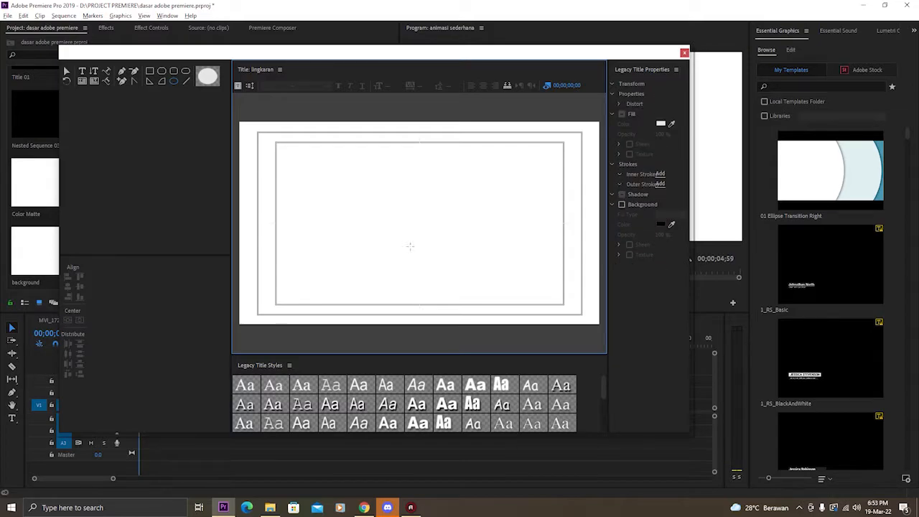
left_click_drag(345, 186, 423, 261)
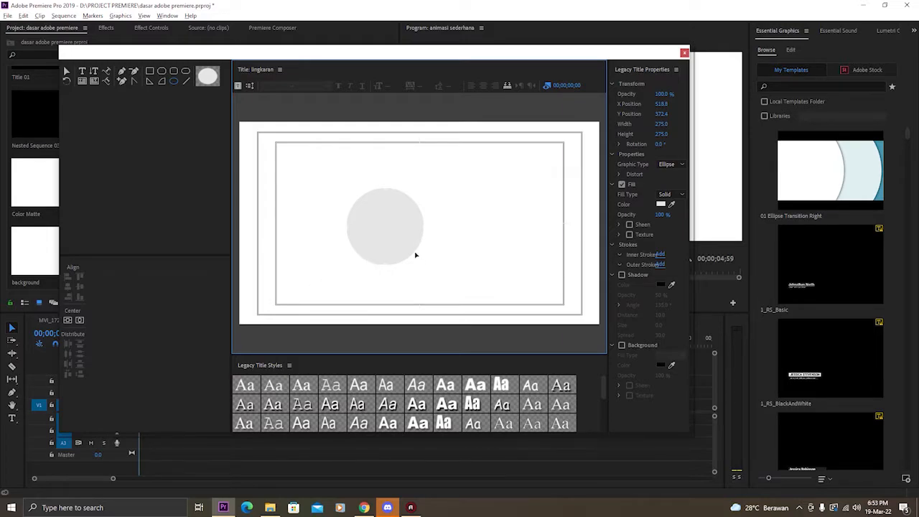
Centre the circle vertically and horizontally, and place the finished lingkaran title on track V2 above the background clip
left_click(80, 320)
left_click(69, 321)
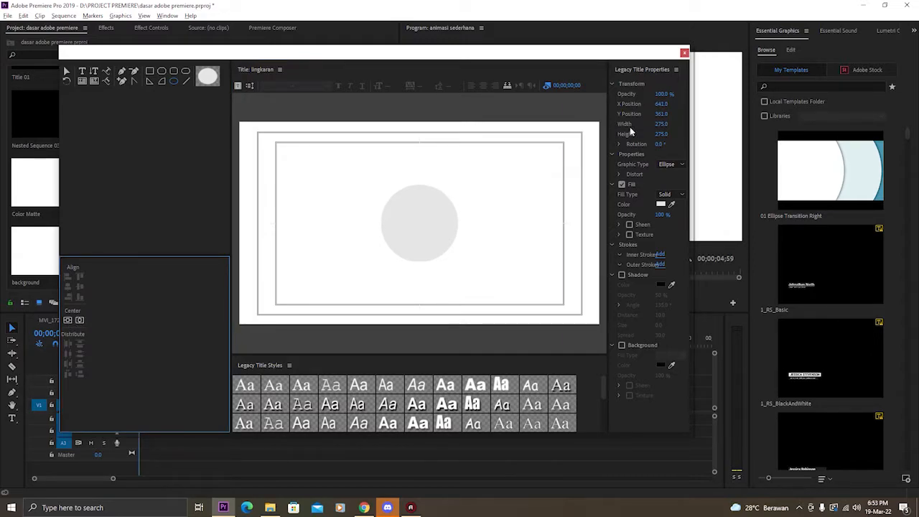
left_click(684, 53)
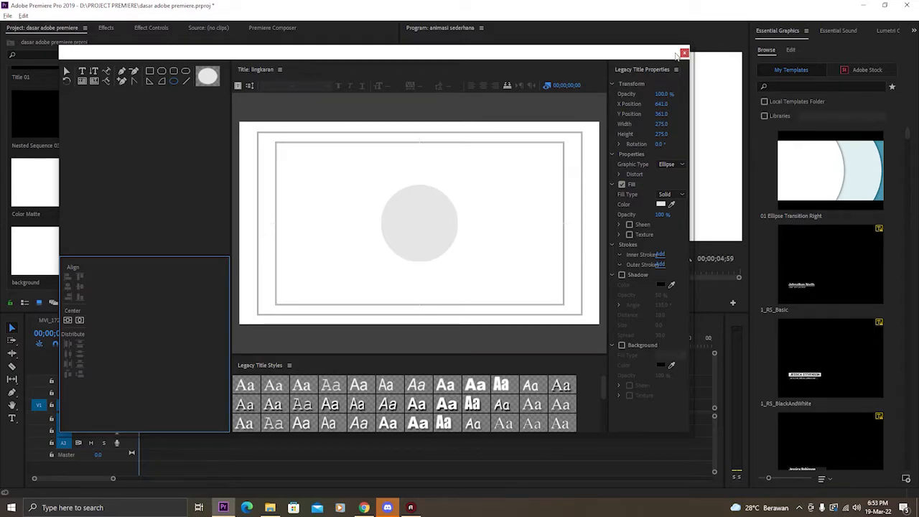
left_click_drag(136, 251, 158, 391)
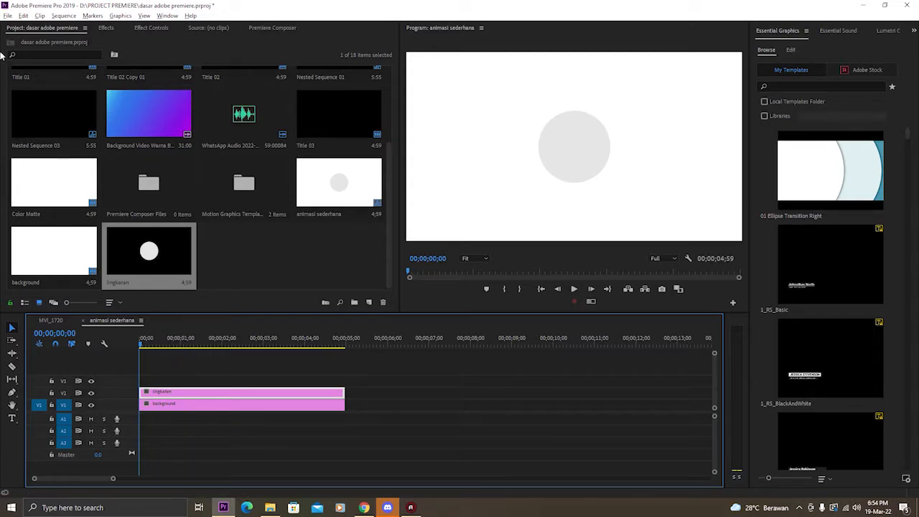
Create another 1280 x 720 legacy title named "lingkaran luar"
left_click(7, 15)
mouse_move(19, 27)
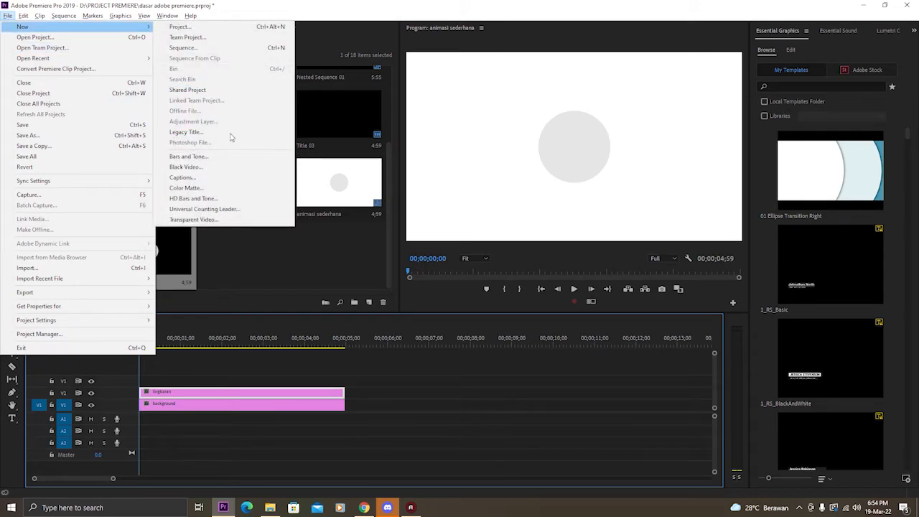
left_click(219, 133)
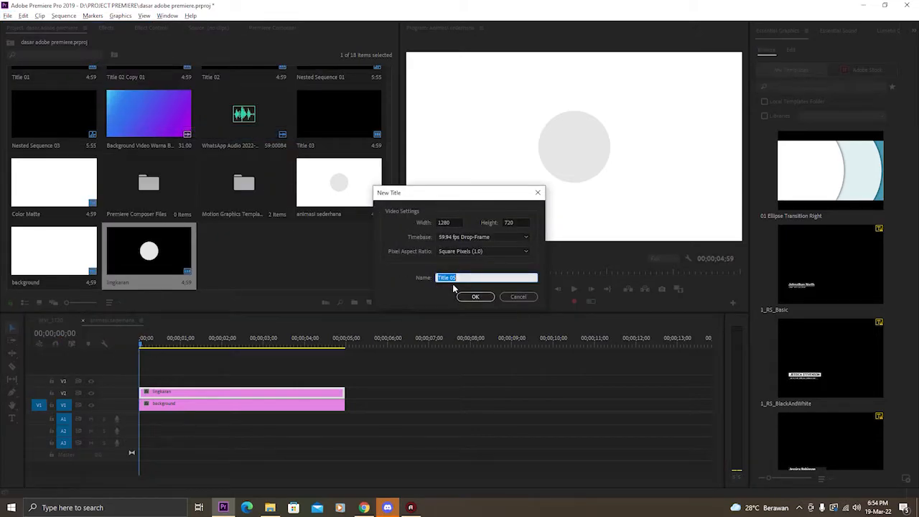
key("BackSpace")
type("lingkaran luar")
key("Return")
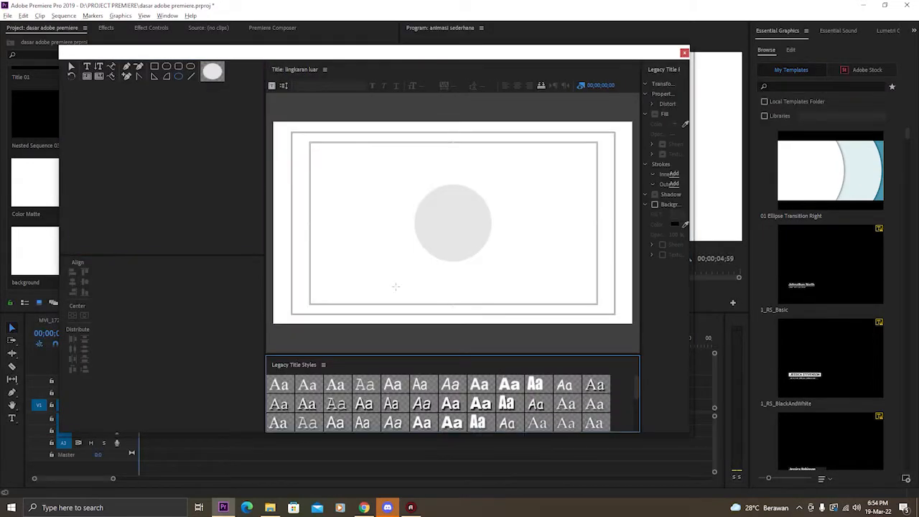
Draw a slightly larger circle about 293 px in diameter and centre it in the frame over the first circle
left_click_drag(265, 218, 120, 224)
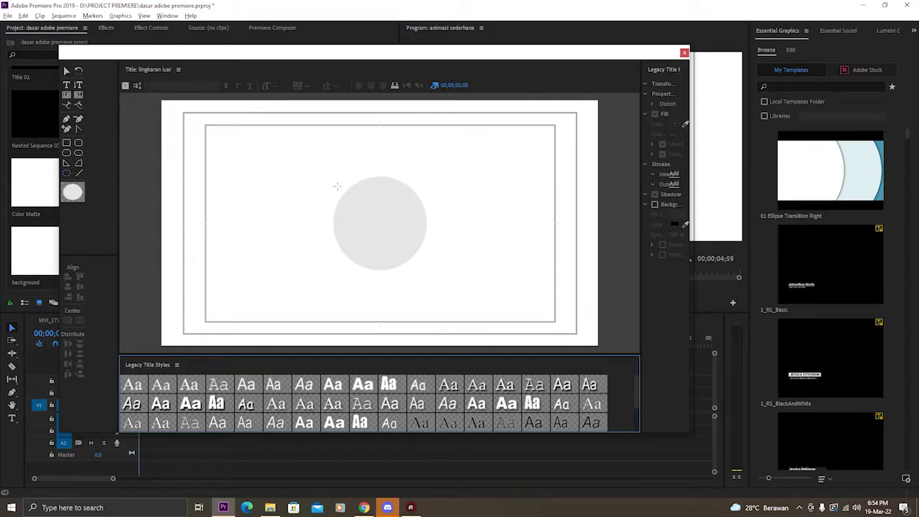
left_click_drag(335, 182, 435, 275)
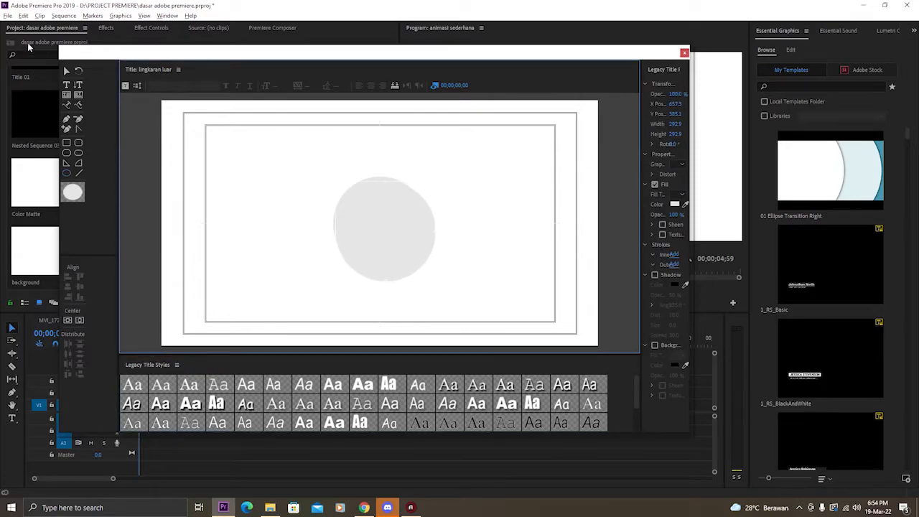
left_click(66, 72)
left_click_drag(432, 251, 510, 244)
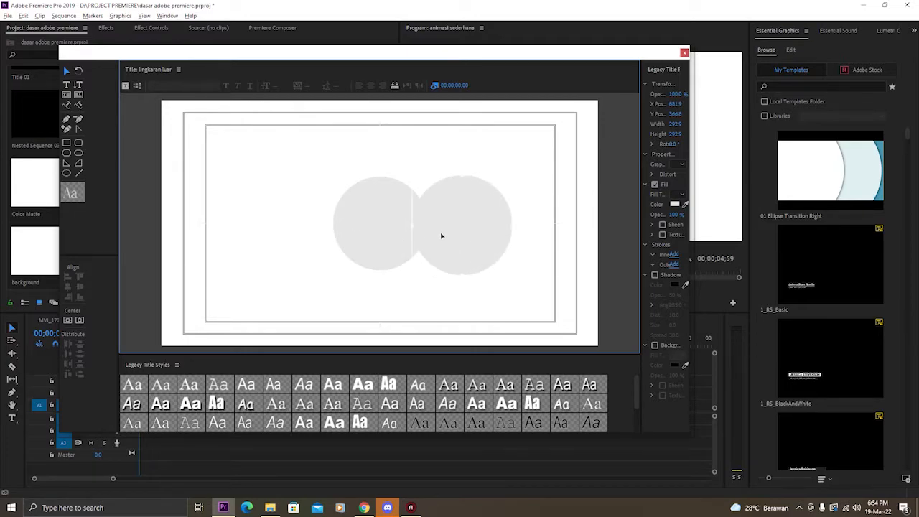
left_click_drag(347, 50, 646, 83)
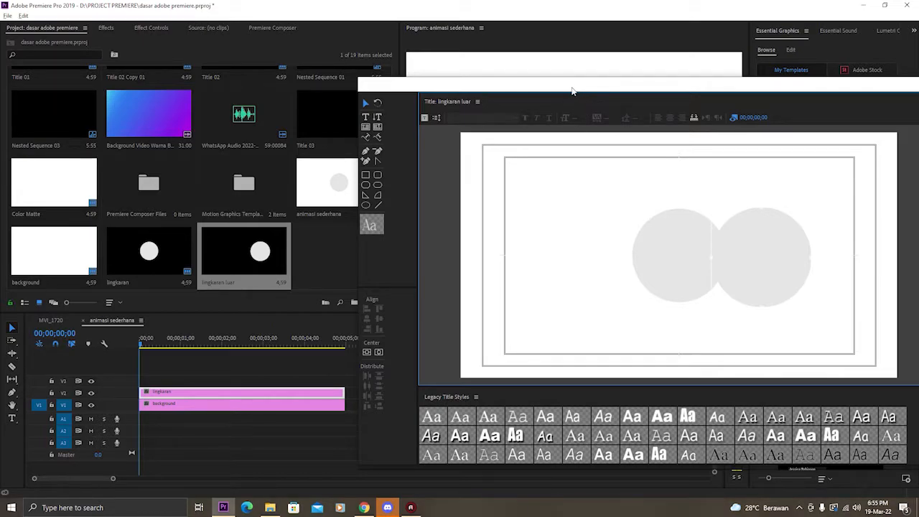
left_click_drag(578, 88, 377, 73)
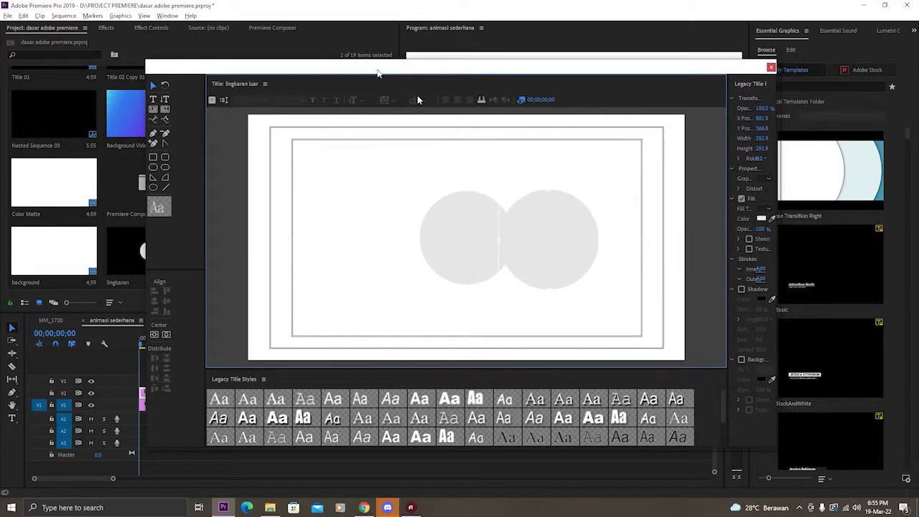
left_click(153, 335)
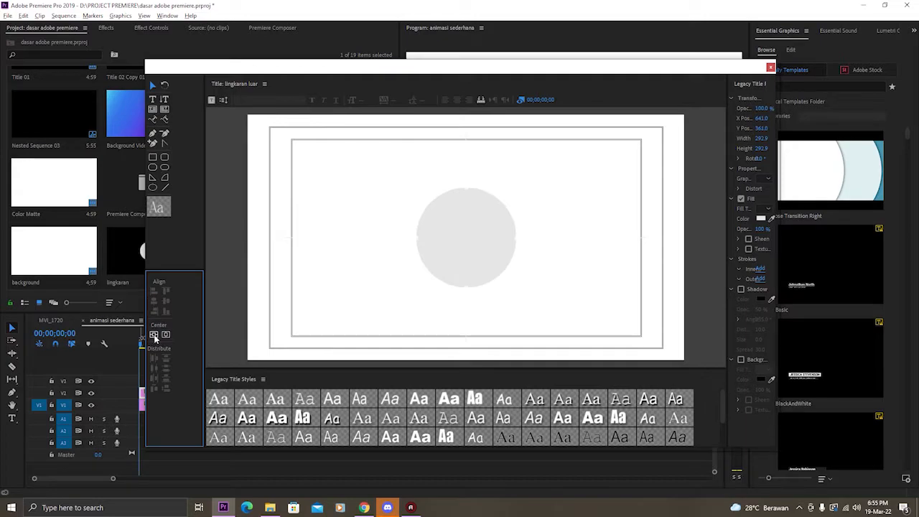
Add an inner stroke to the larger circle and set its fill type to Eliminate
left_click_drag(475, 73, 462, 72)
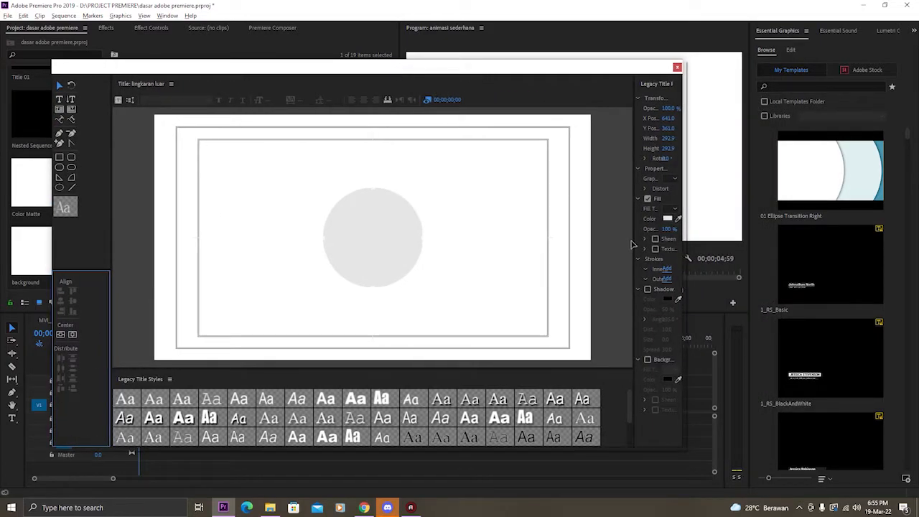
left_click_drag(632, 247, 527, 247)
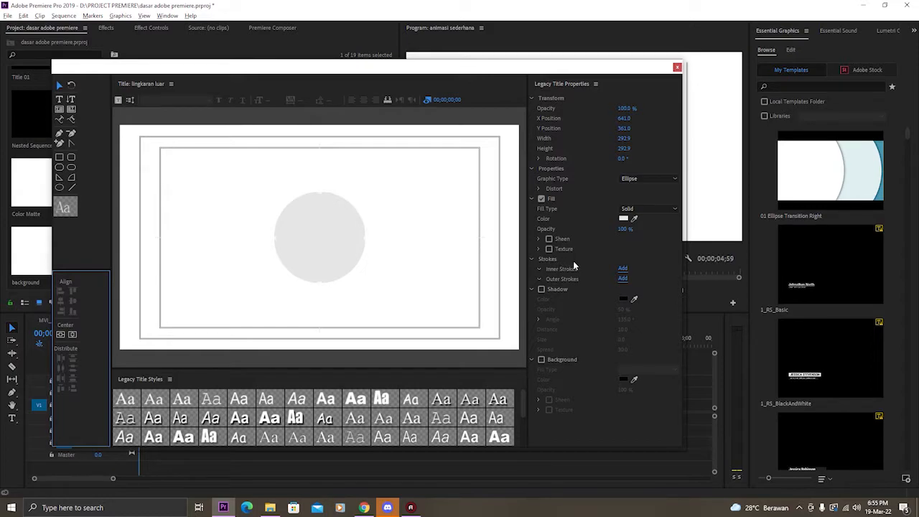
left_click(622, 269)
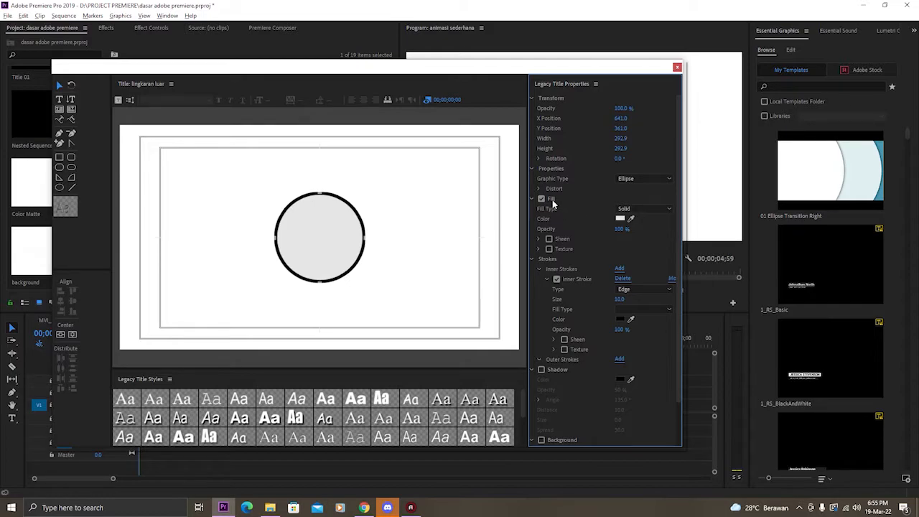
left_click(633, 211)
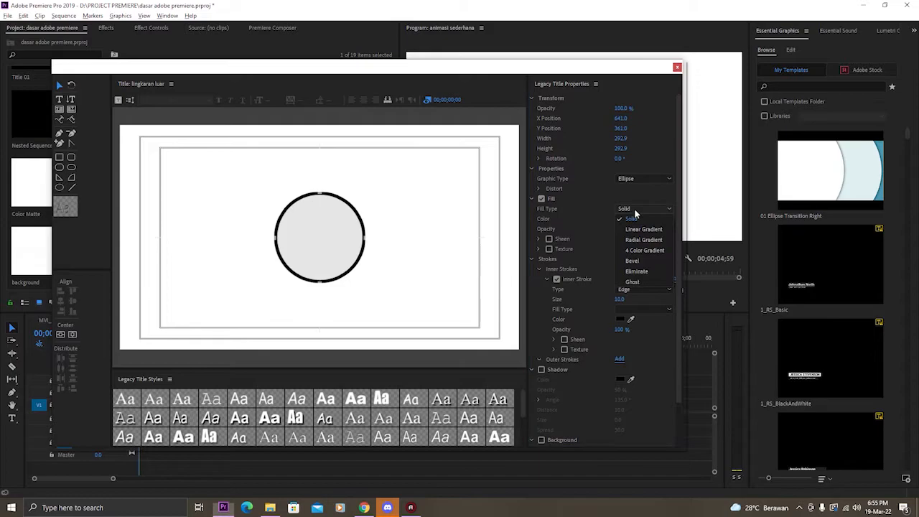
left_click(638, 272)
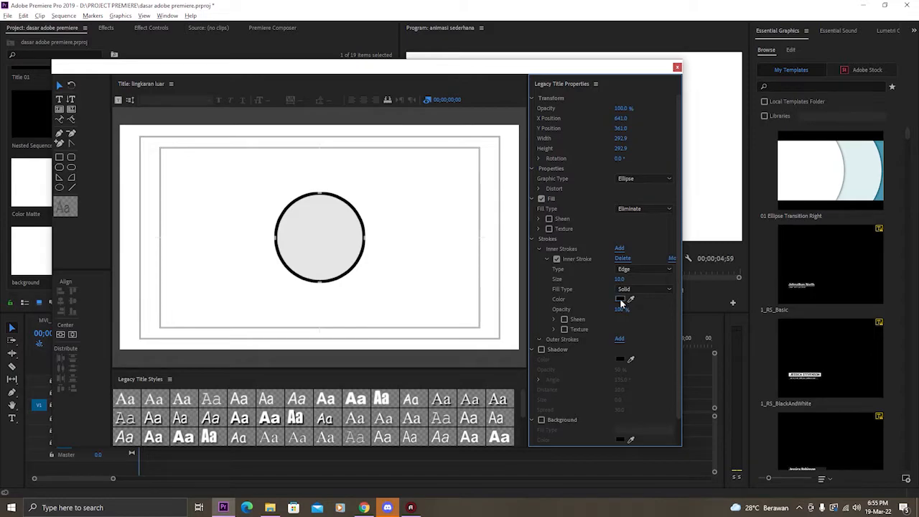
Set the inner stroke's colour to red (E91414)
left_click(619, 300)
left_click_drag(459, 314, 463, 319)
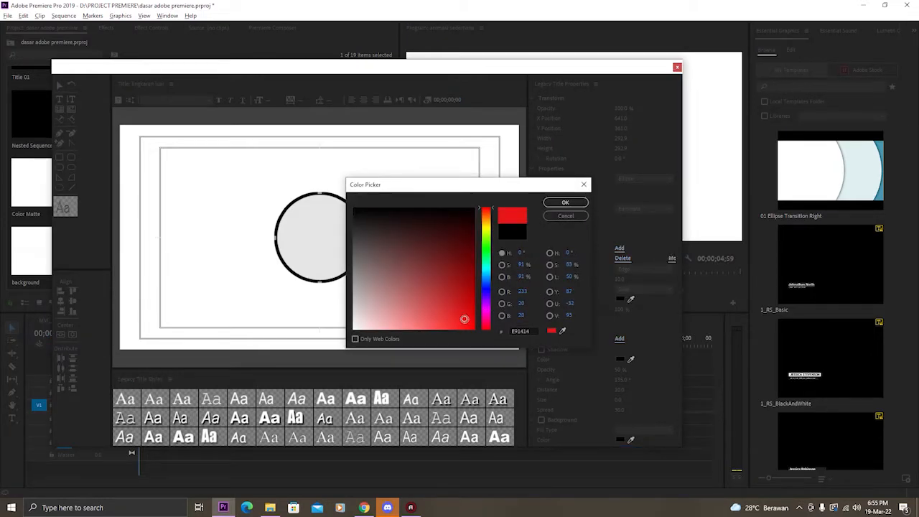
left_click(563, 203)
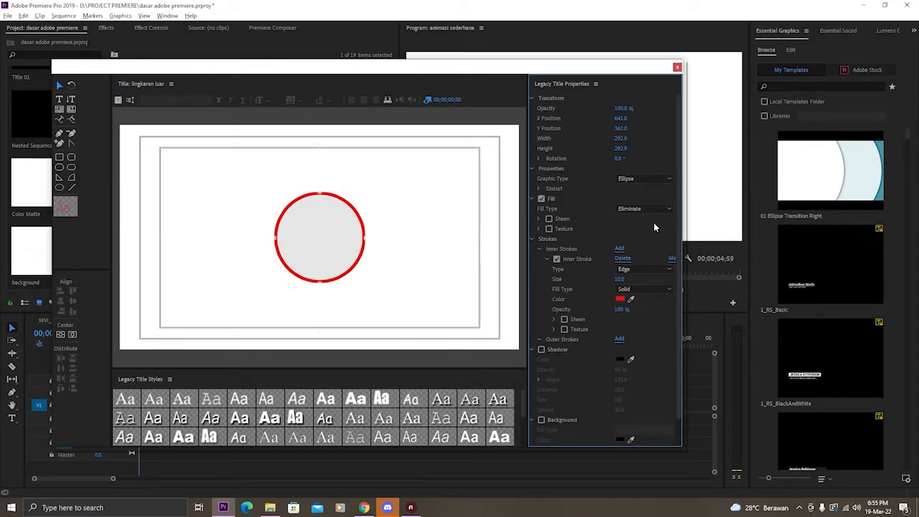
left_click(666, 270)
left_click(665, 272)
left_click(664, 290)
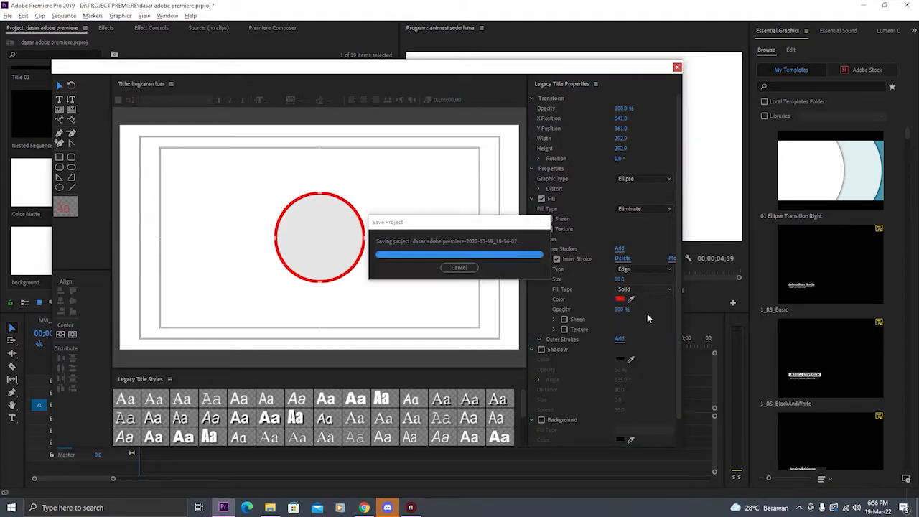
Change the inner stroke's fill type to 4 Color Gradient and set its lower-left colour stop to magenta (E213EA)
left_click(650, 291)
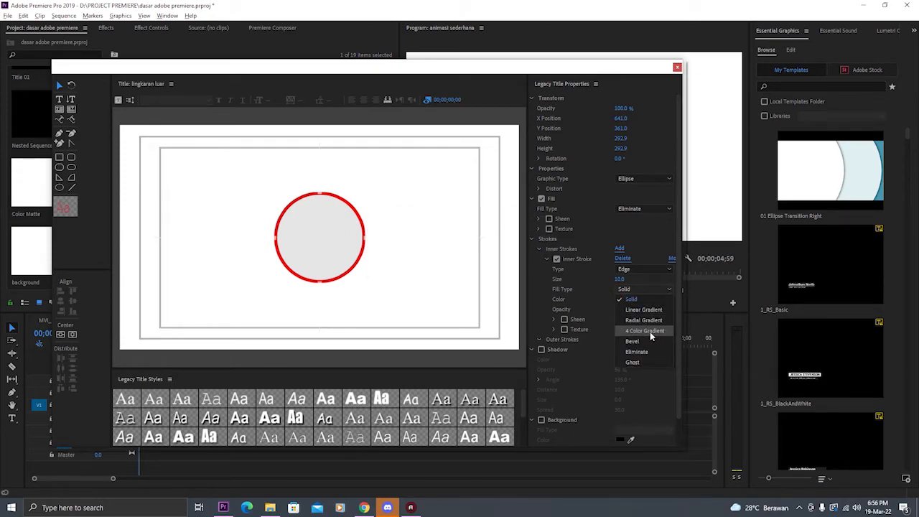
left_click(649, 331)
left_click(619, 323)
left_click(619, 333)
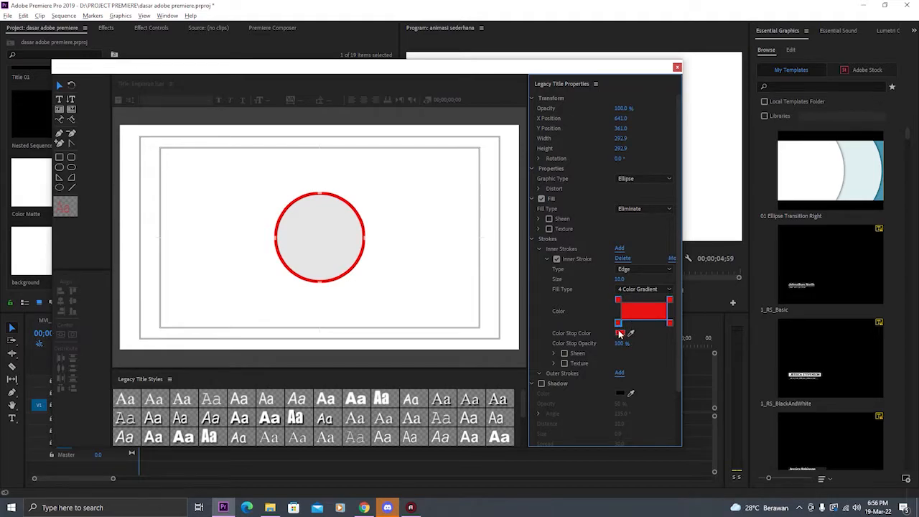
left_click(489, 312)
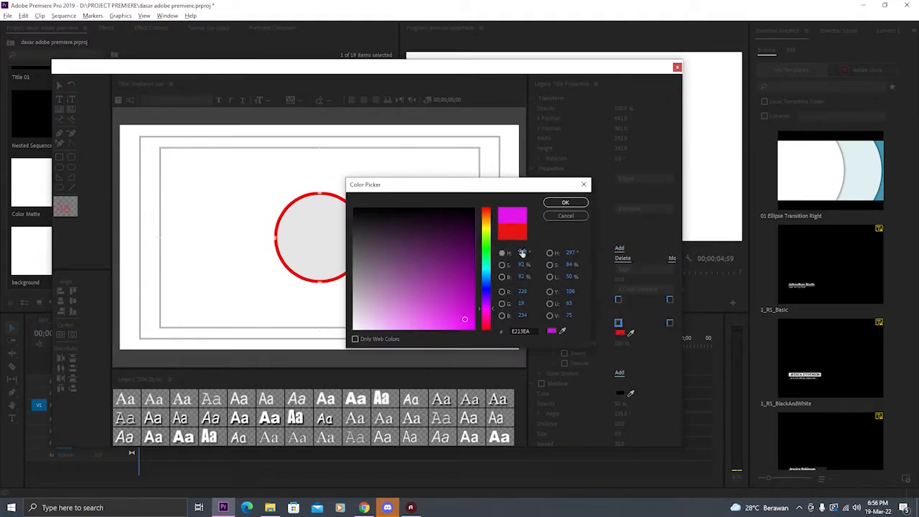
left_click(566, 203)
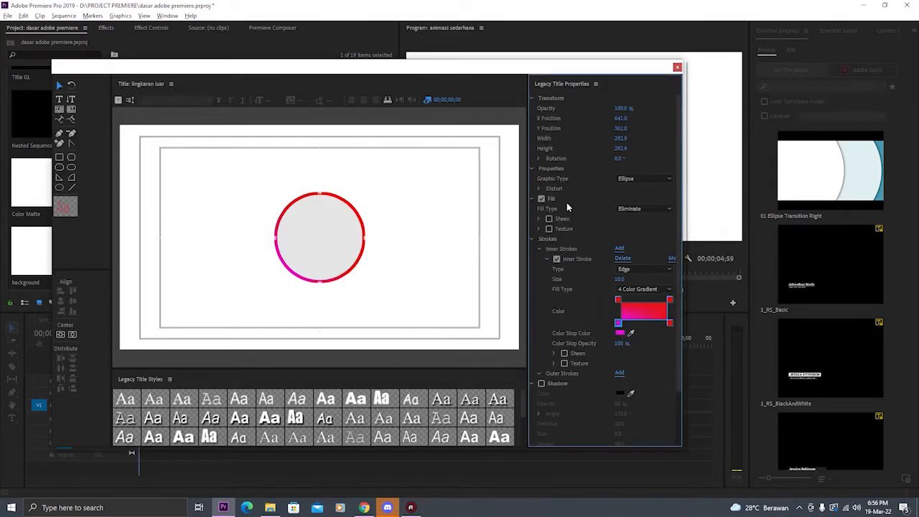
Set the inner stroke gradient's upper-right colour stop to magenta and close the lingkaran luar title
left_click(669, 323)
left_click(670, 300)
left_click(619, 333)
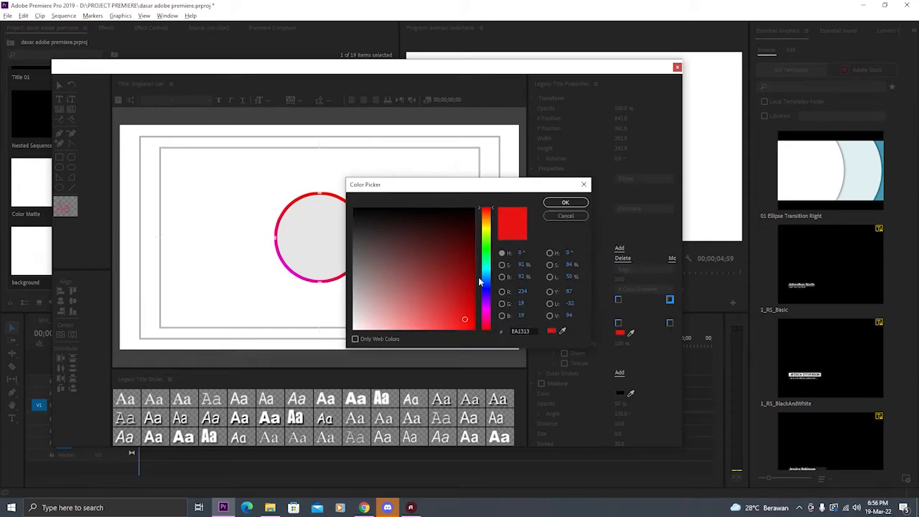
left_click_drag(480, 282, 488, 308)
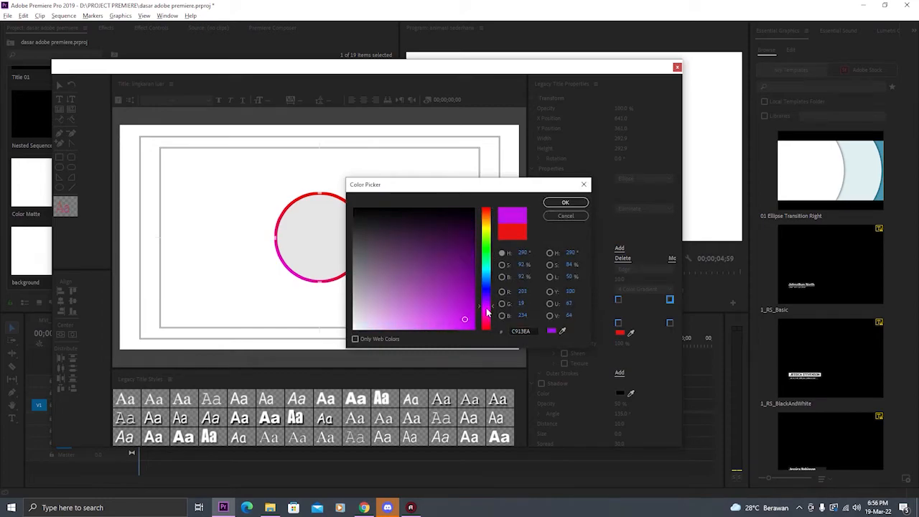
left_click(566, 201)
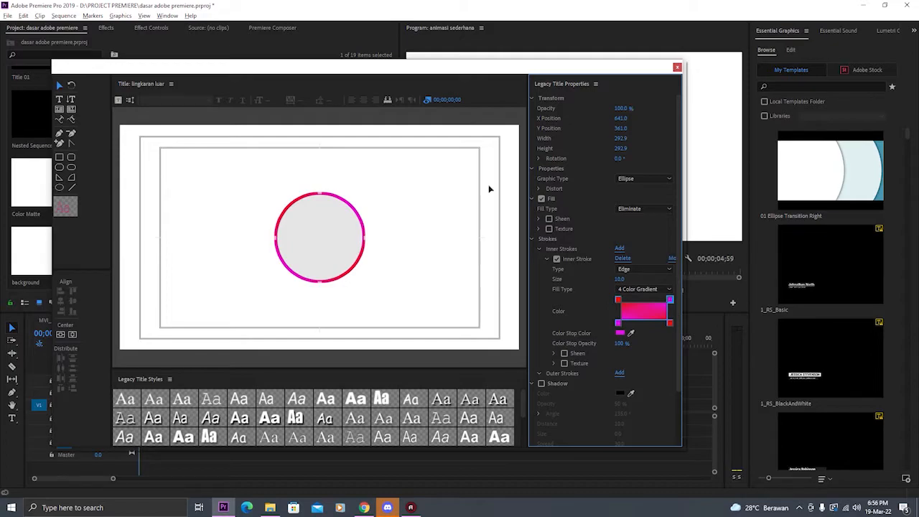
left_click(677, 67)
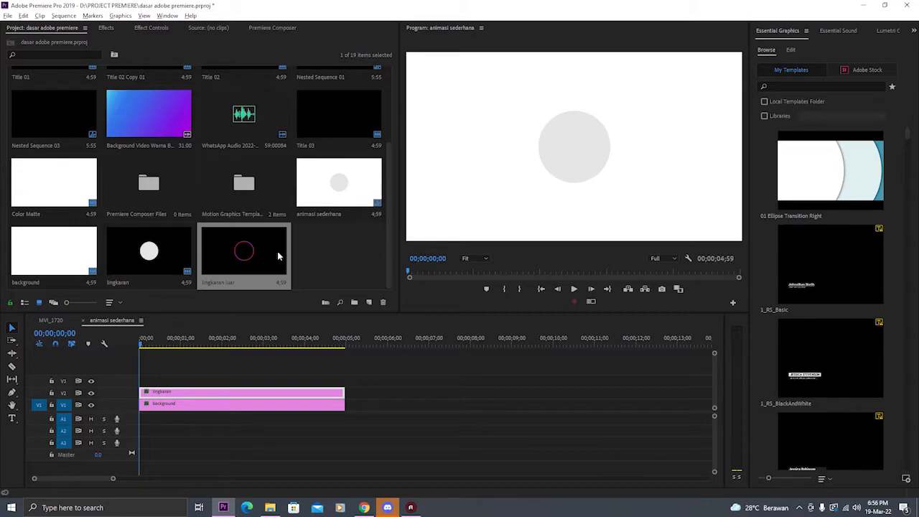
Place the lingkaran luar title on track V3 at the start of the sequence, directly above the lingkaran clip
left_click_drag(260, 259, 144, 389)
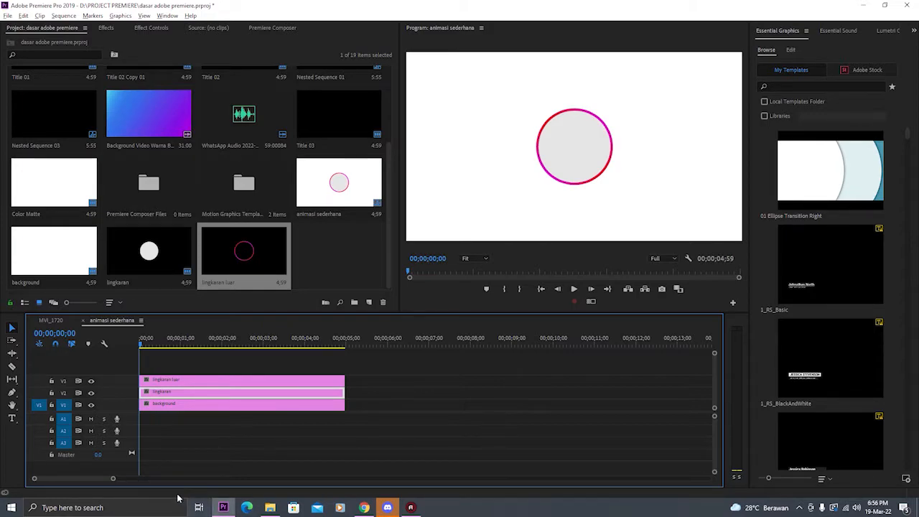
left_click_drag(112, 482, 127, 497)
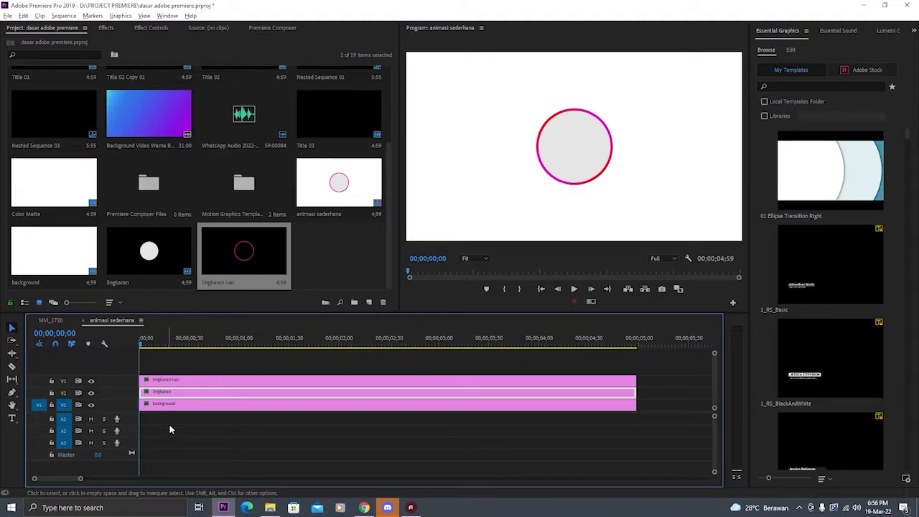
left_click(174, 403)
left_click(178, 392)
left_click(179, 382)
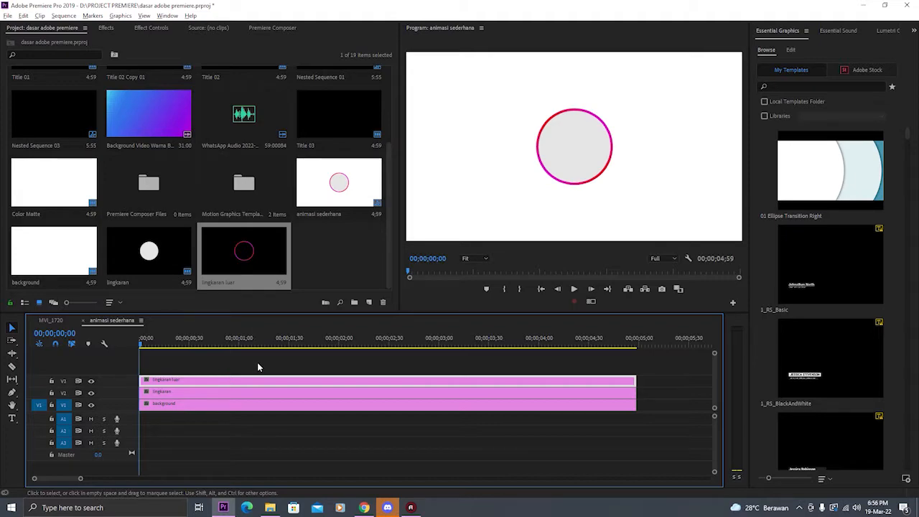
right_click(329, 252)
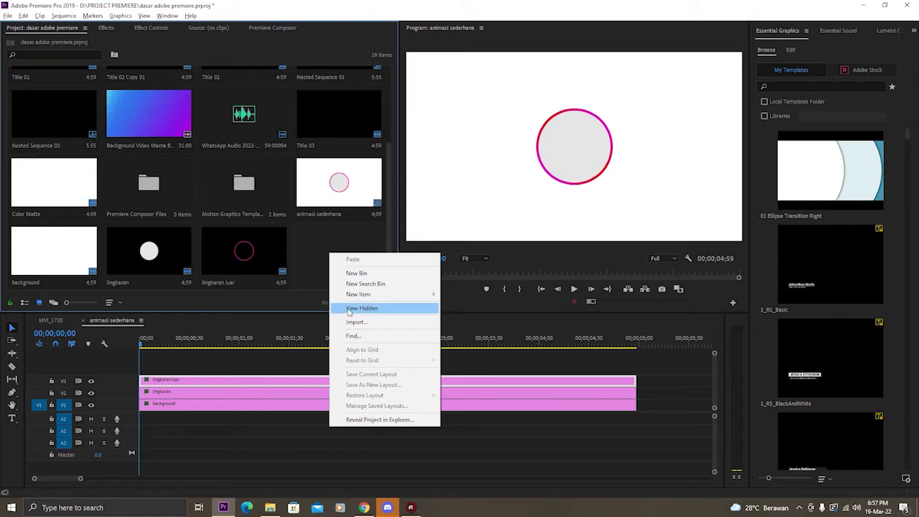
left_click(354, 323)
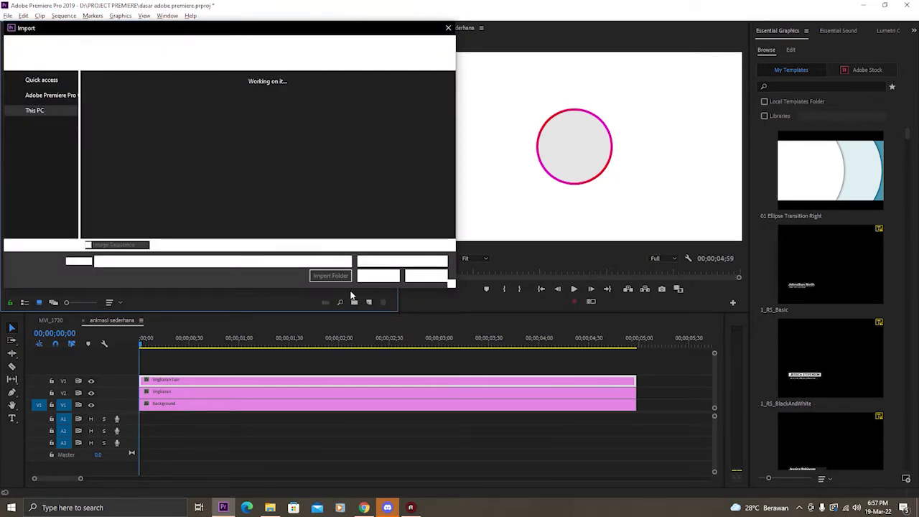
left_click(425, 275)
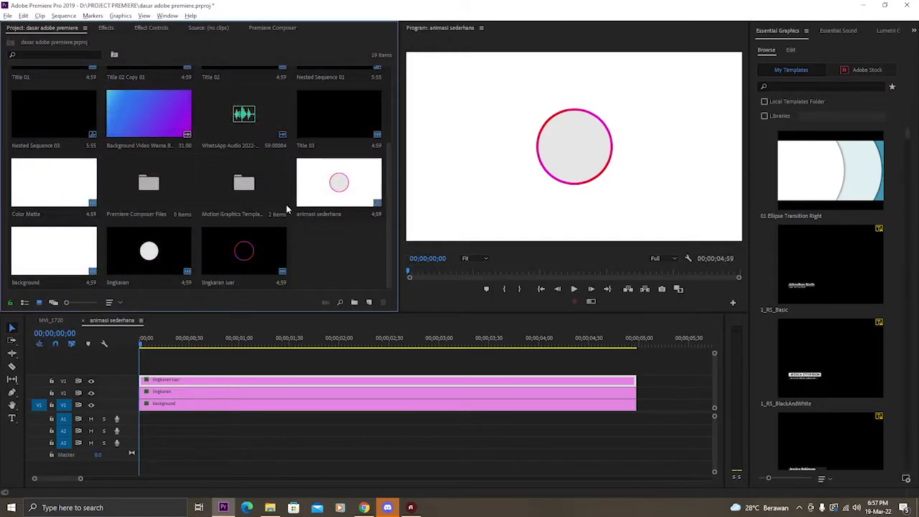
right_click(316, 252)
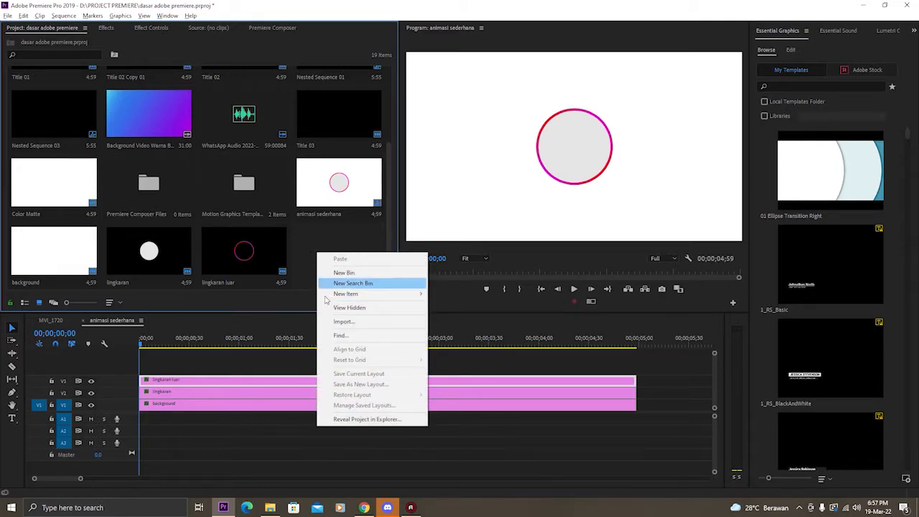
left_click(318, 244)
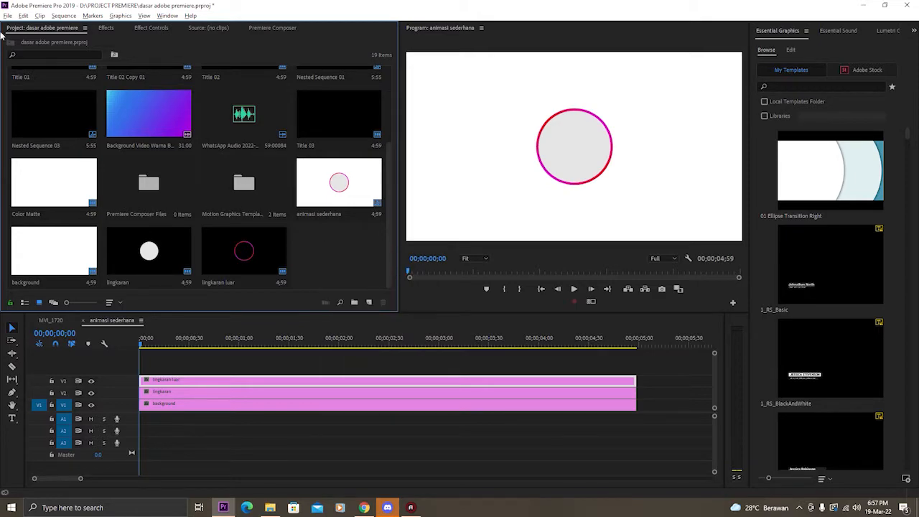
left_click(8, 15)
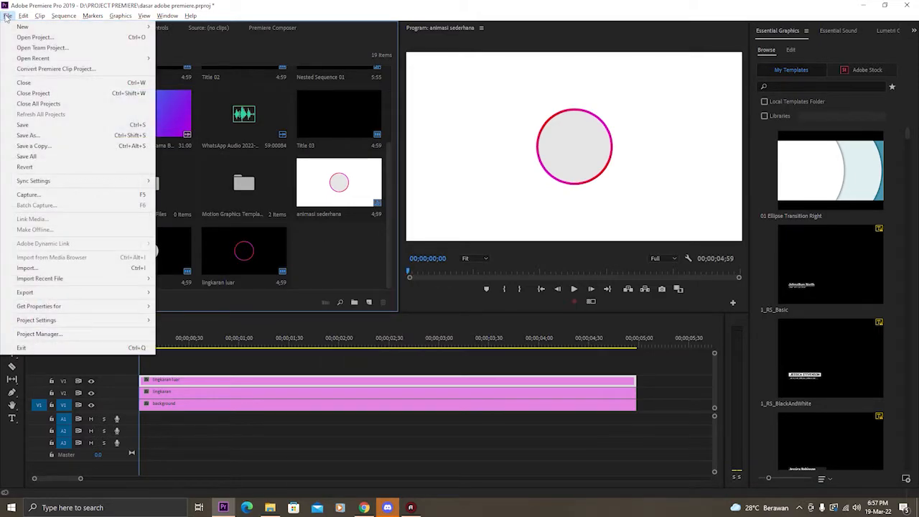
left_click(325, 259)
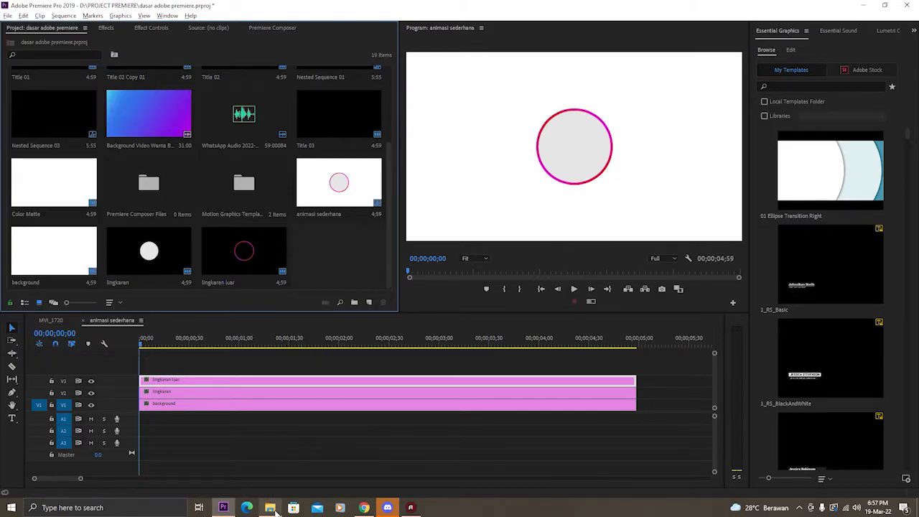
Switch to File Explorer and look through the PICTURE folder and its Sosmed subfolder for a logo image
mouse_move(271, 508)
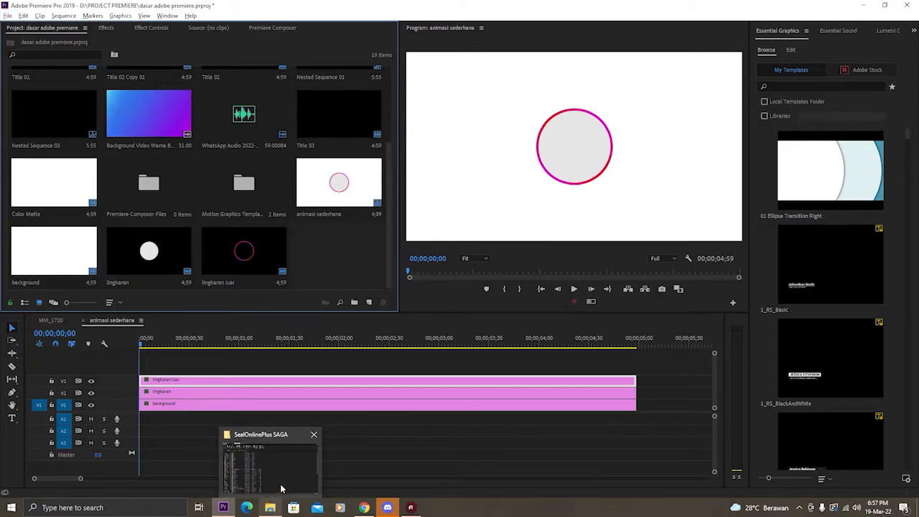
left_click(271, 509)
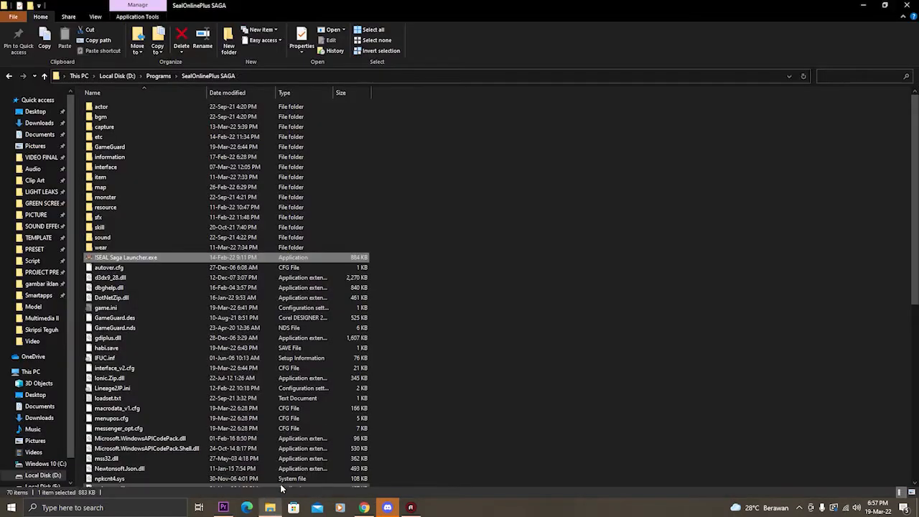
left_click(36, 215)
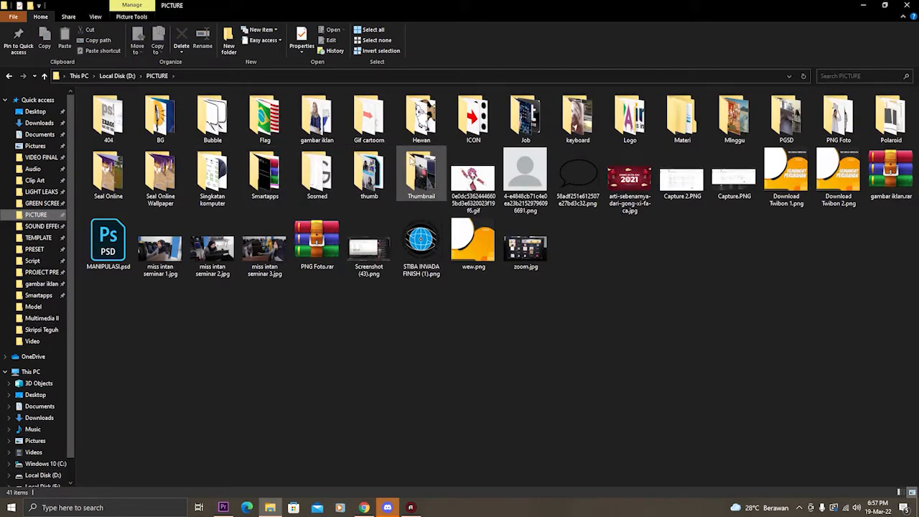
double_click(325, 191)
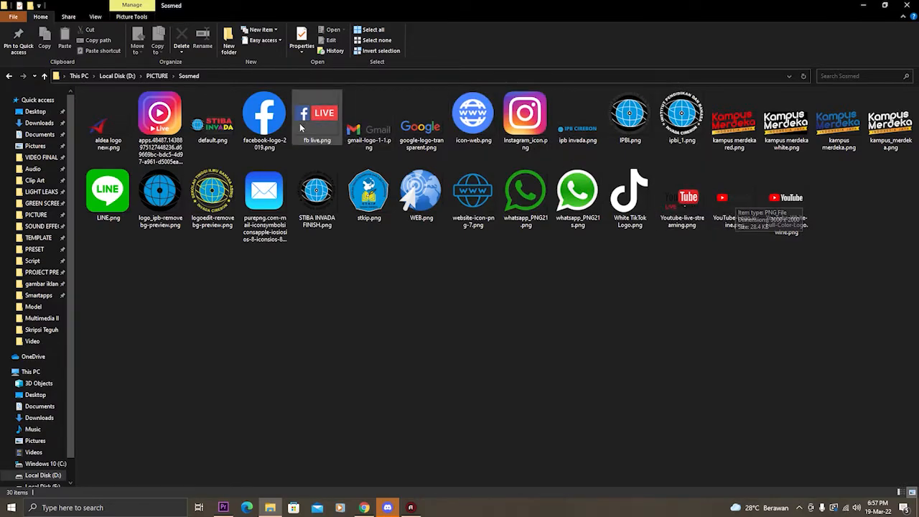
left_click(150, 79)
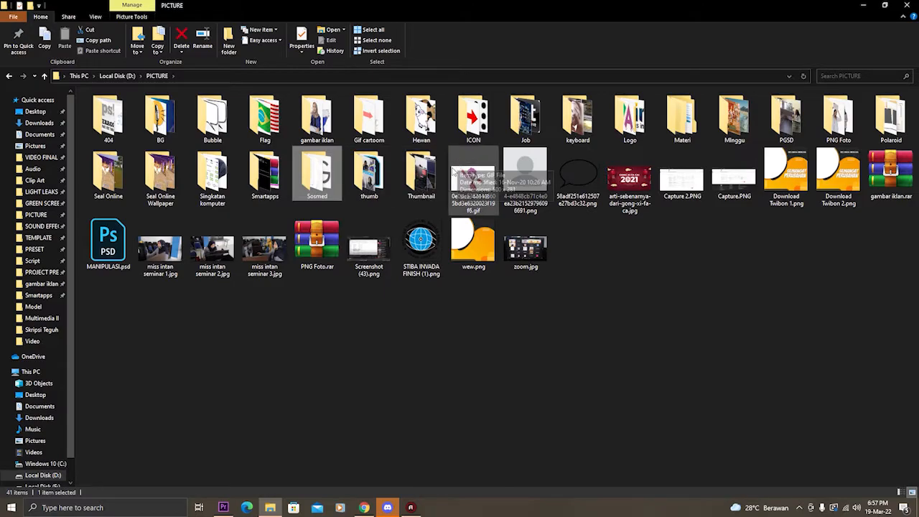
Find the image youtube-logo-png-2067.png in the Downloads folder and preview it
left_click(20, 123)
scroll(126, 347, "down", 6)
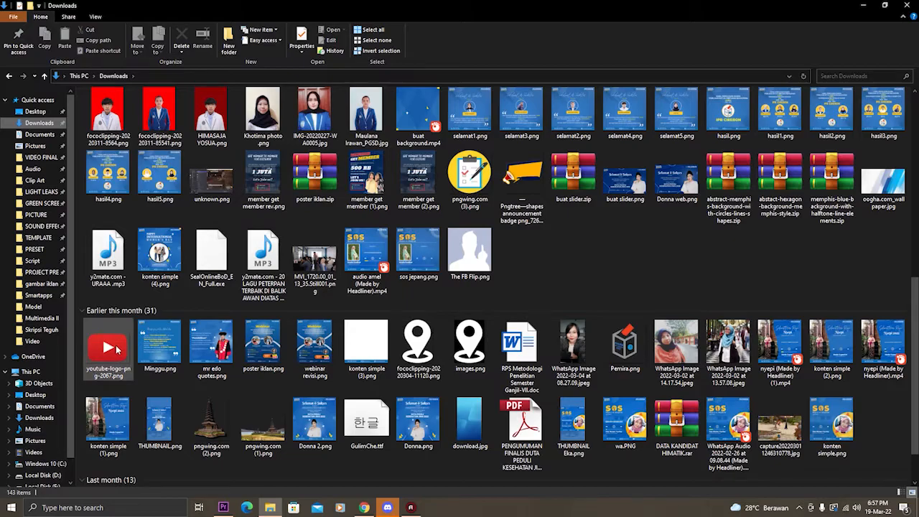
left_click(122, 348)
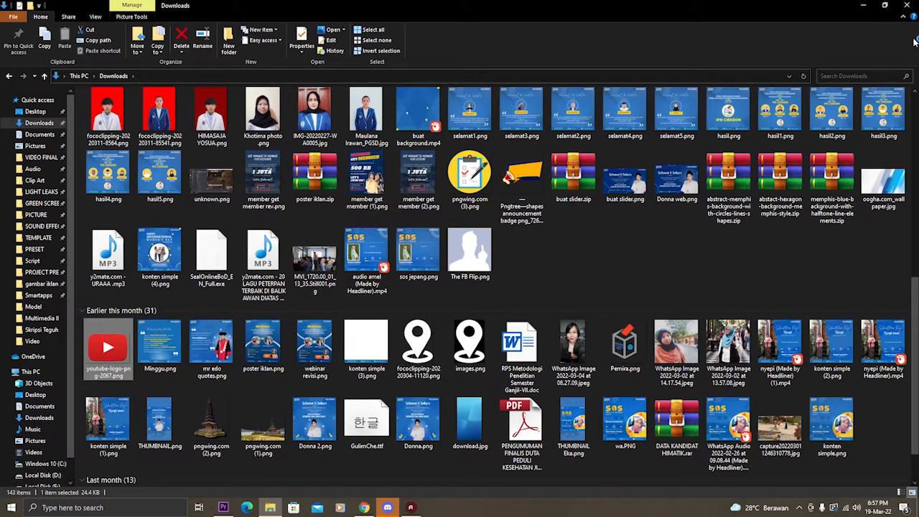
double_click(115, 349)
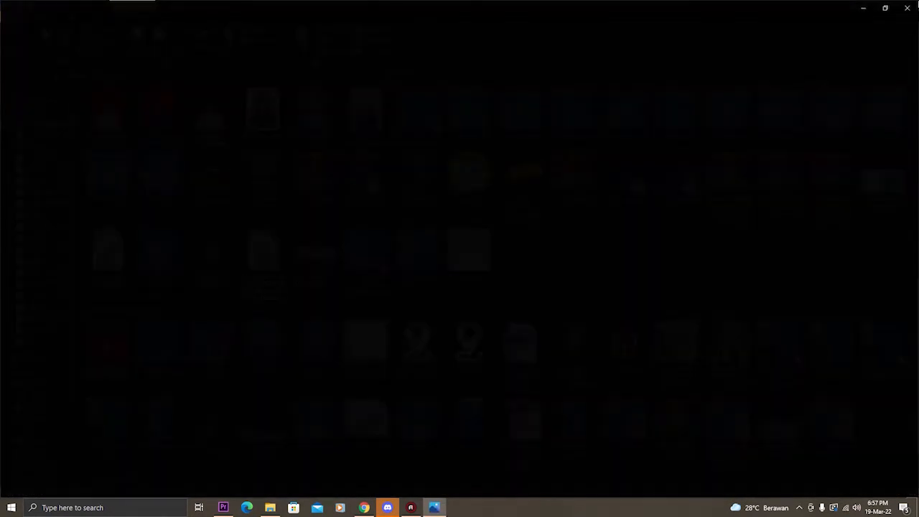
left_click(906, 8)
Bring youtube-logo-png-2067.png into Premiere Pro and place it on track V4 at the start of the sequence, above the lingkaran luar clip
left_click_drag(108, 347, 138, 383)
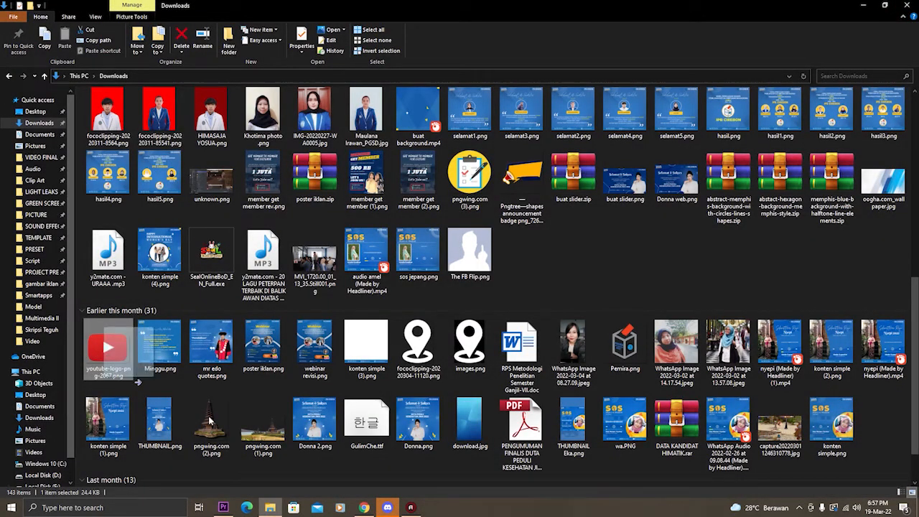
left_click_drag(209, 422, 310, 278)
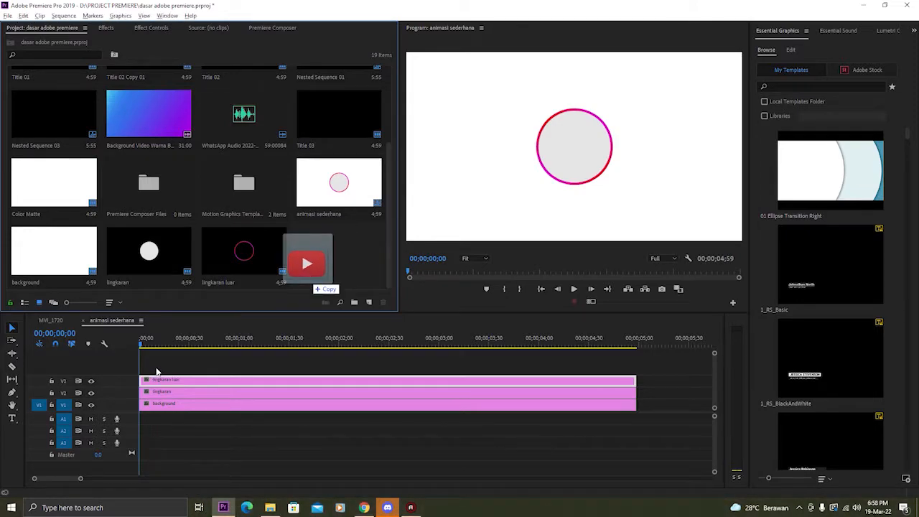
left_click_drag(156, 372, 188, 373)
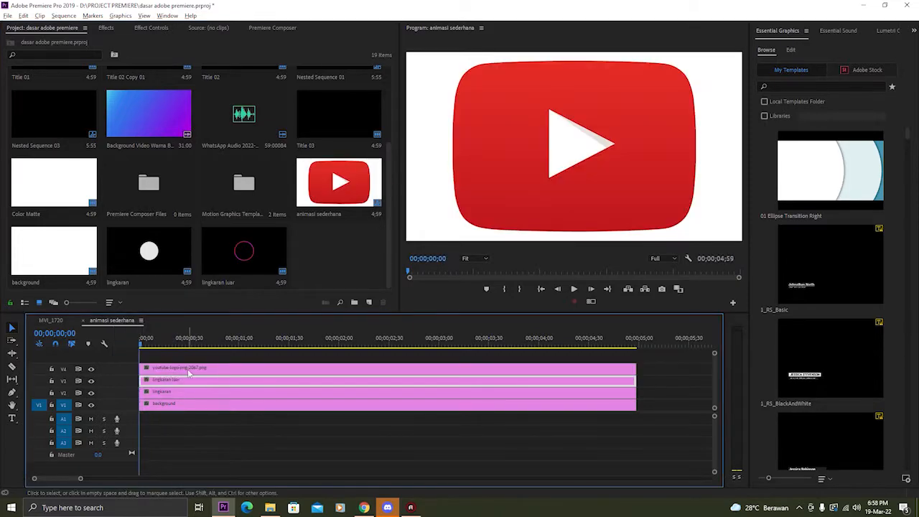
Set the YouTube logo clip's scale to 14 so it fits inside the circle
left_click(195, 369)
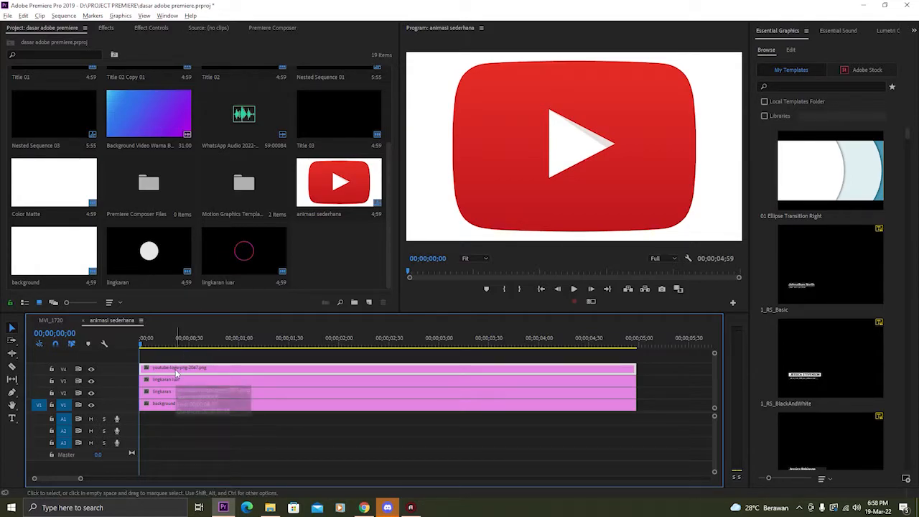
left_click(151, 28)
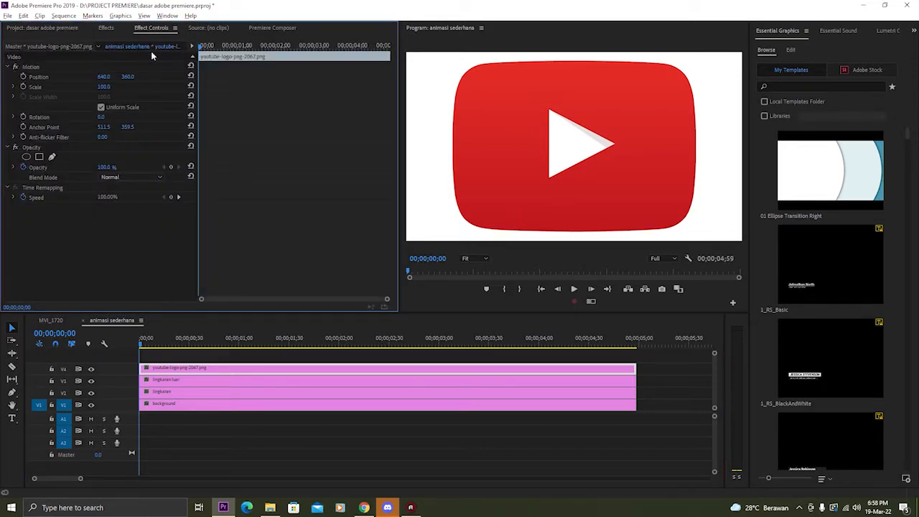
left_click(35, 87)
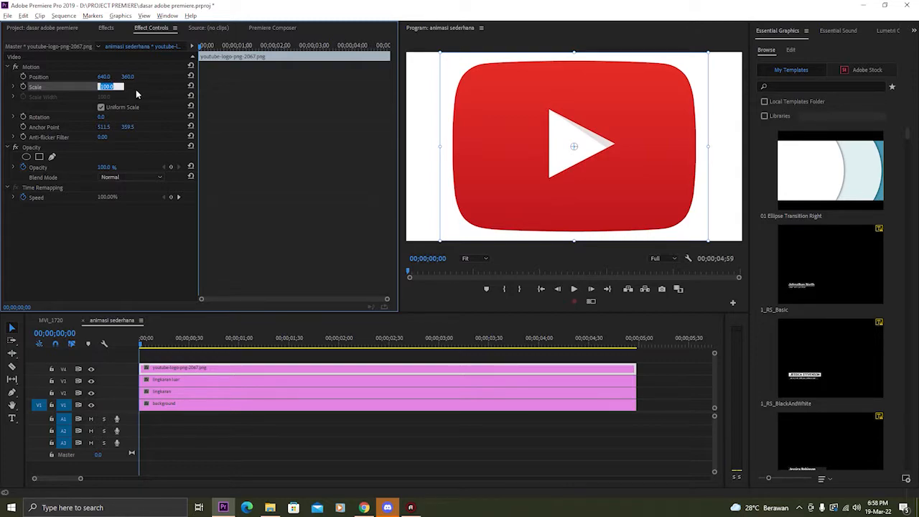
key("Return")
left_click_drag(111, 90, 75, 126)
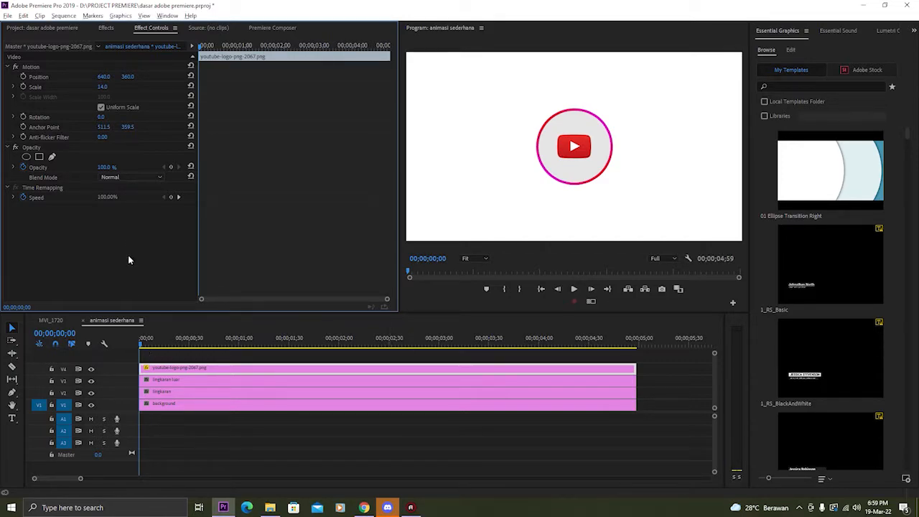
Hide the output of tracks V4 and V3, which hold the YouTube logo and the outer ring
left_click(90, 369)
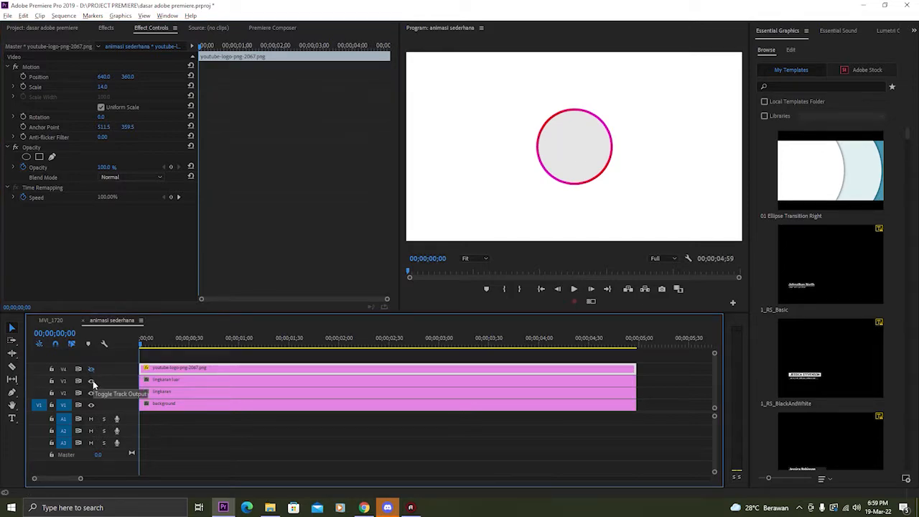
left_click(91, 381)
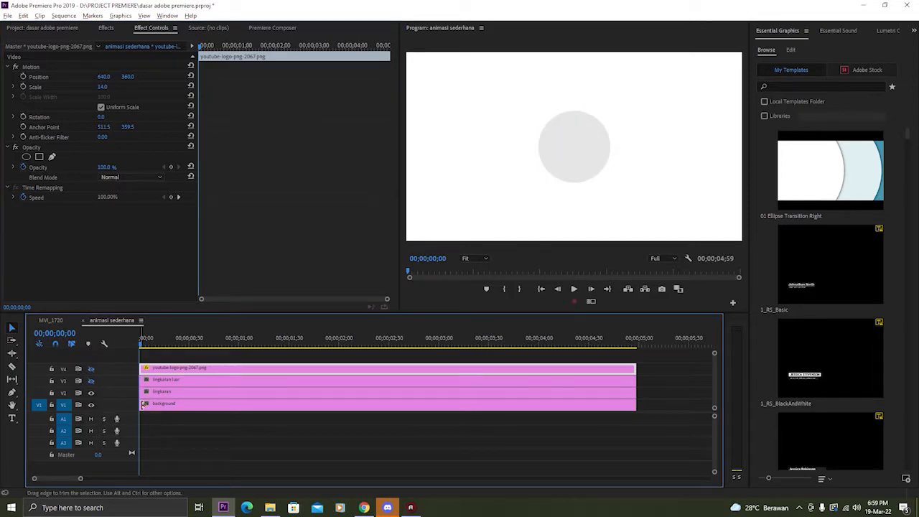
Start keyframing the Scale of the lingkaran clip on V2 at 00;00;00;00 with a value of 0
left_click(159, 390)
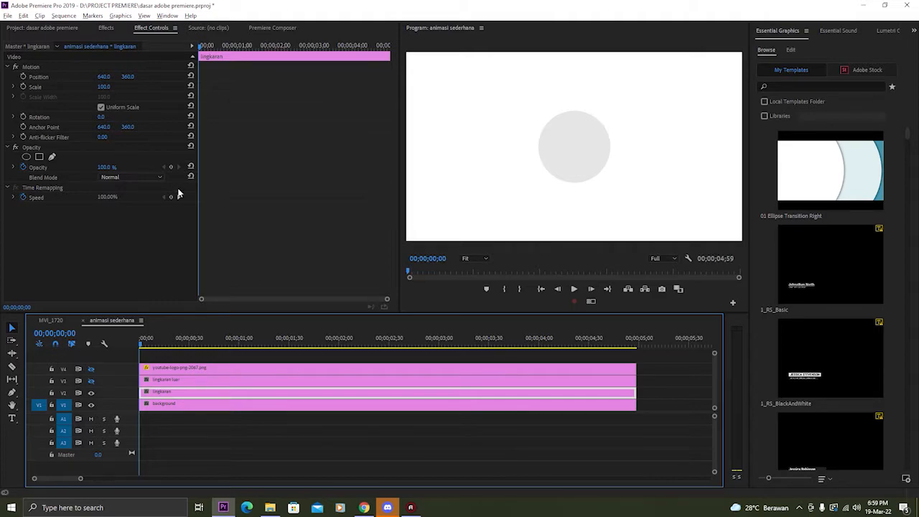
left_click(41, 89)
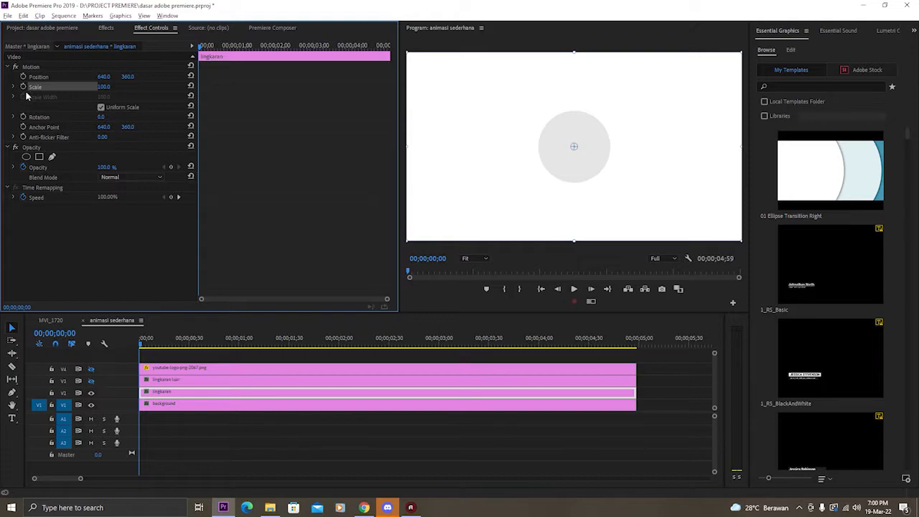
left_click(23, 87)
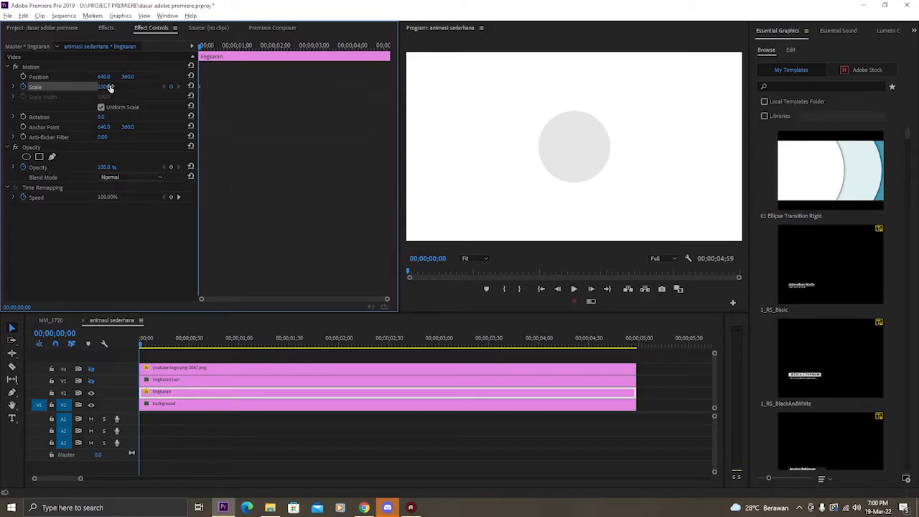
left_click_drag(110, 87, 62, 105)
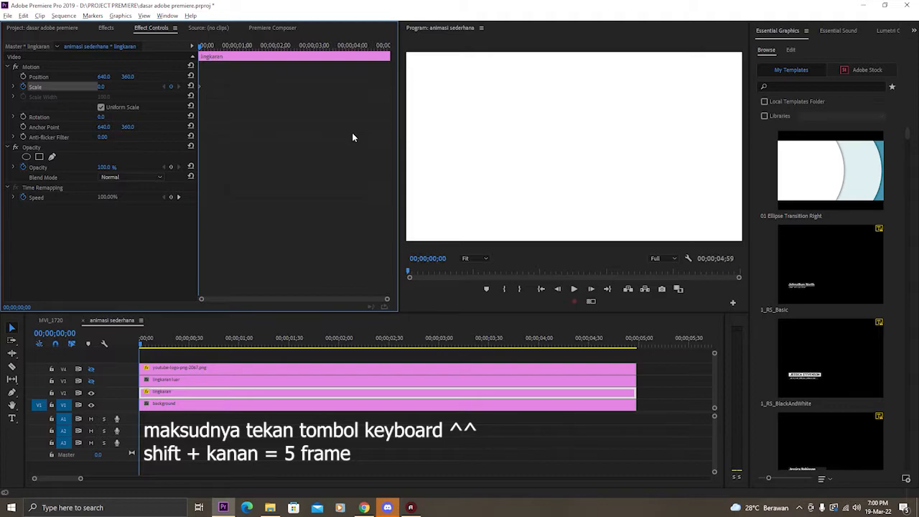
Add a second Scale keyframe of 100 to the lingkaran clip at 00;00;00;30
key("shift+Right")
key("shift+Right")
key("shift+Right")
key("shift+Right")
key("shift+Right")
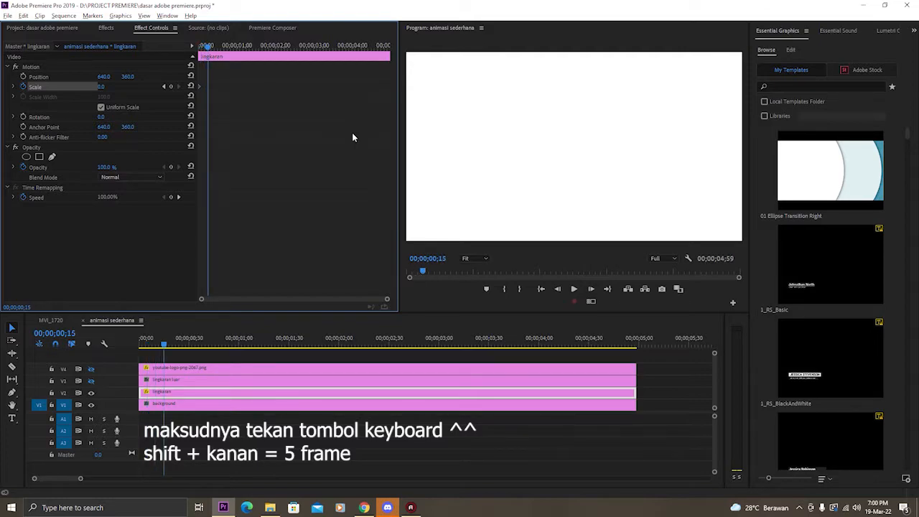
key("shift+Right")
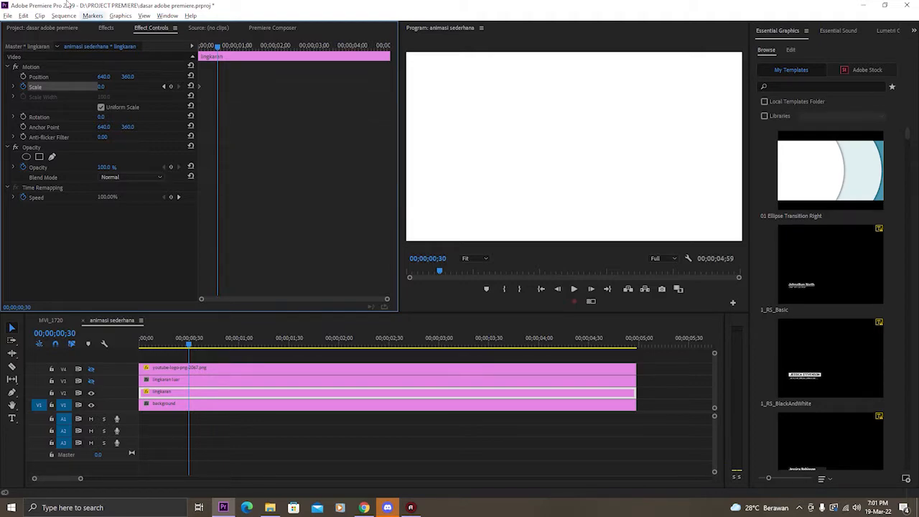
left_click(104, 87)
type("100")
key("Return")
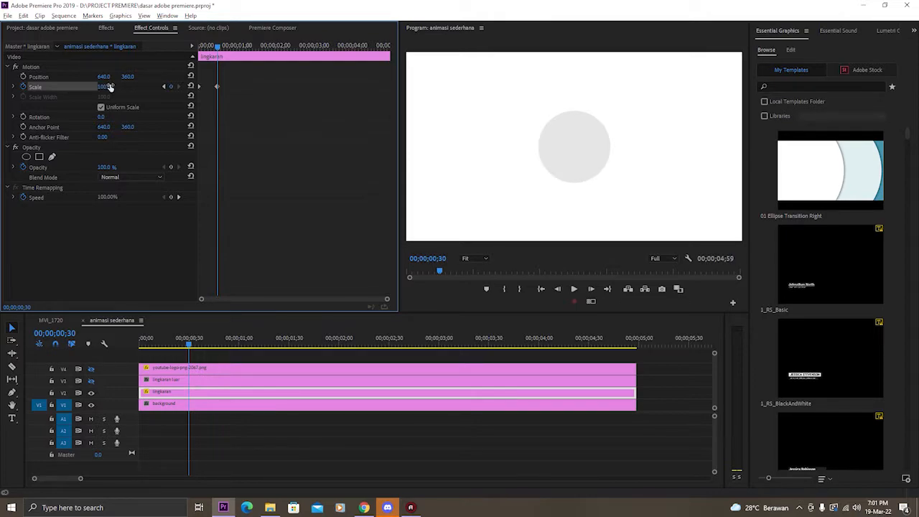
Play the lingkaran clip's scale animation from the start of the sequence to check the circle's growth
left_click(201, 46)
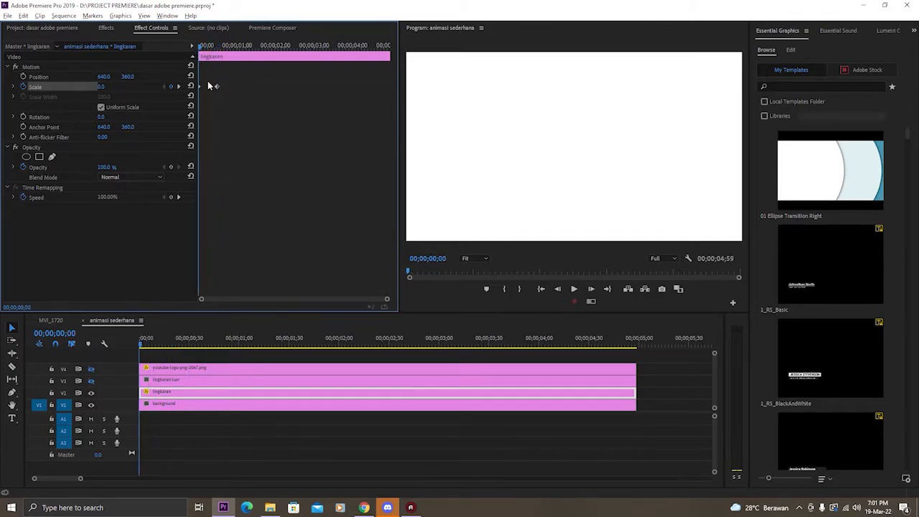
key("space")
left_click(220, 45)
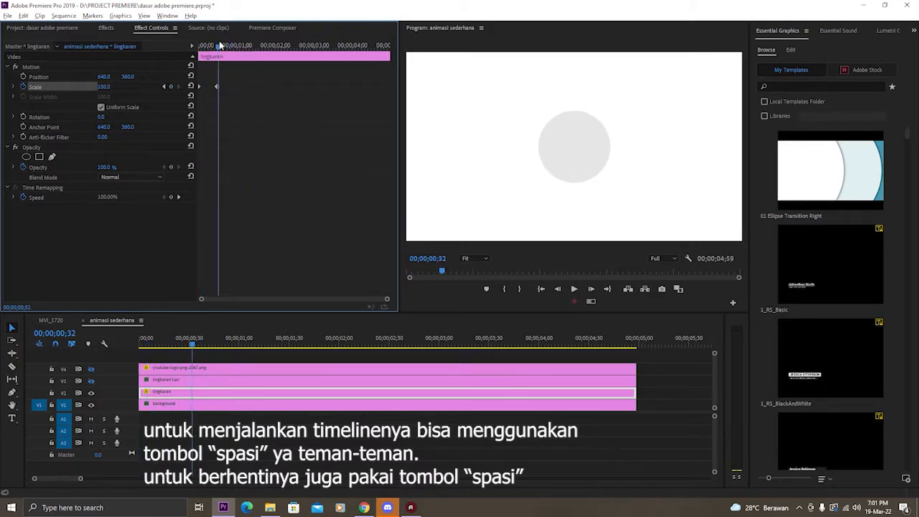
left_click(201, 46)
key("space")
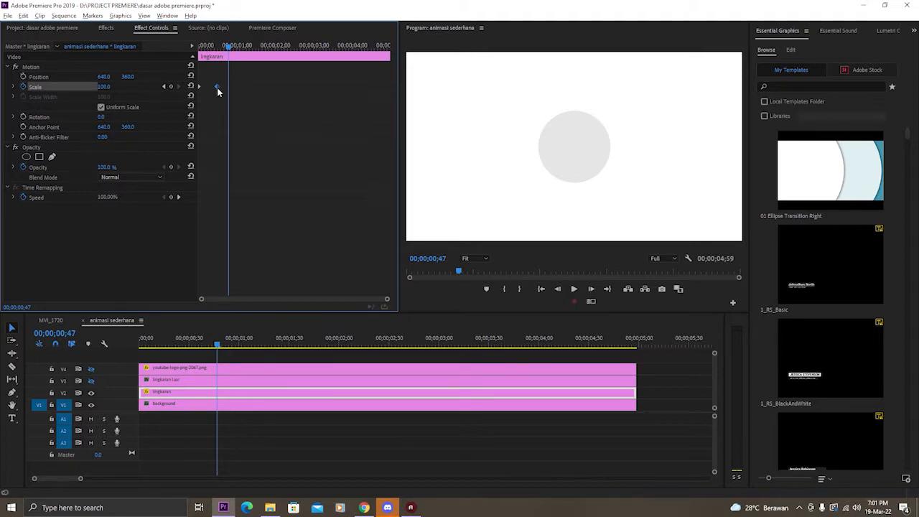
Apply Ease In to the lingkaran clip's second Scale keyframe and Ease Out to its first
right_click(217, 88)
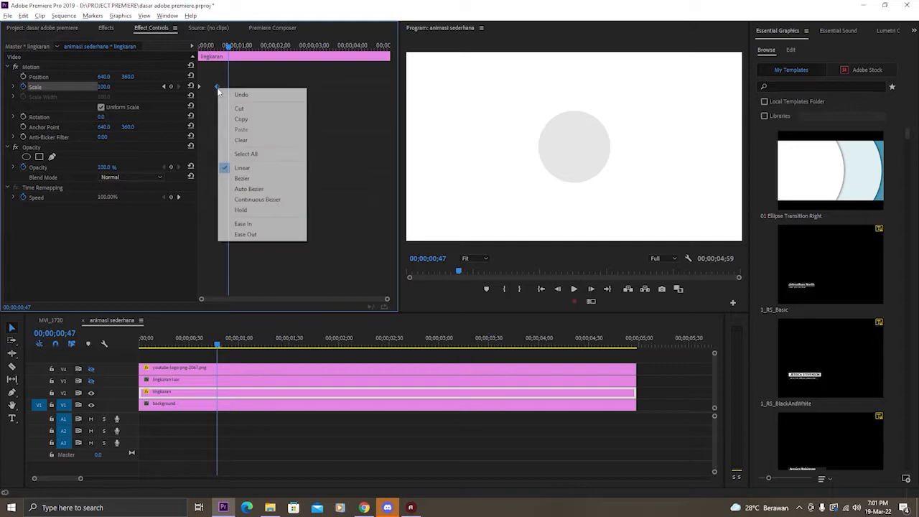
left_click(241, 225)
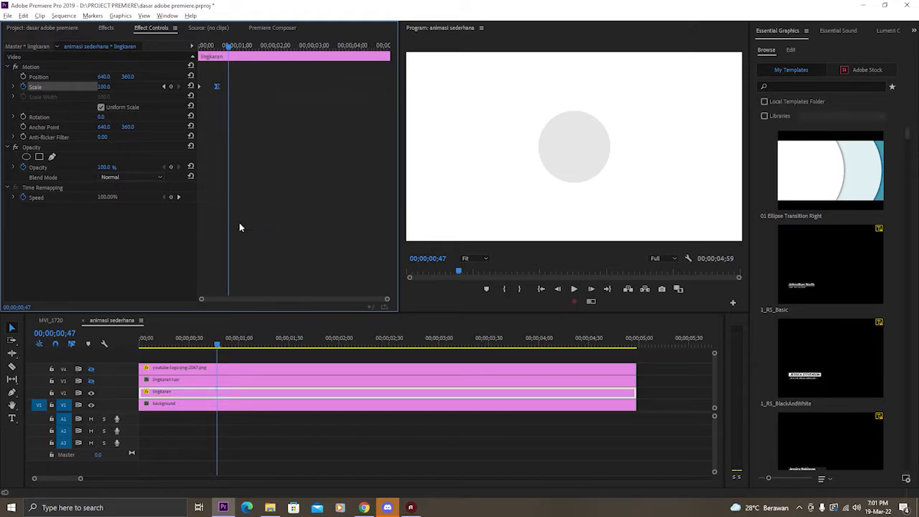
right_click(198, 88)
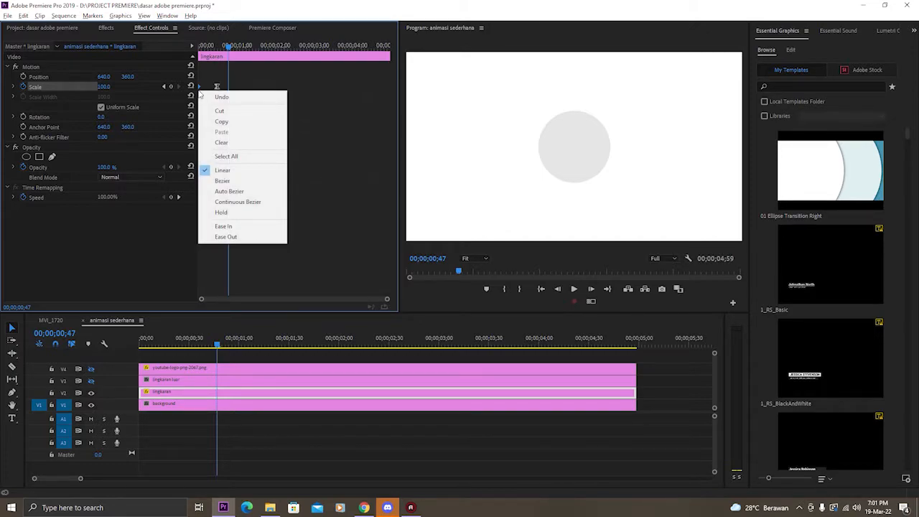
left_click(234, 237)
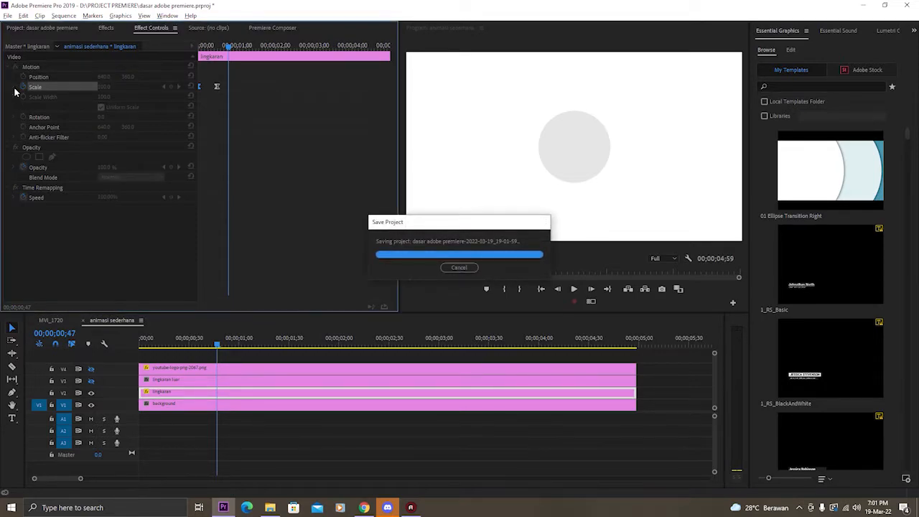
Expand the Scale graph and reshape the first keyframe's curve so the growth starts fast, at about 457 per second
left_click(14, 87)
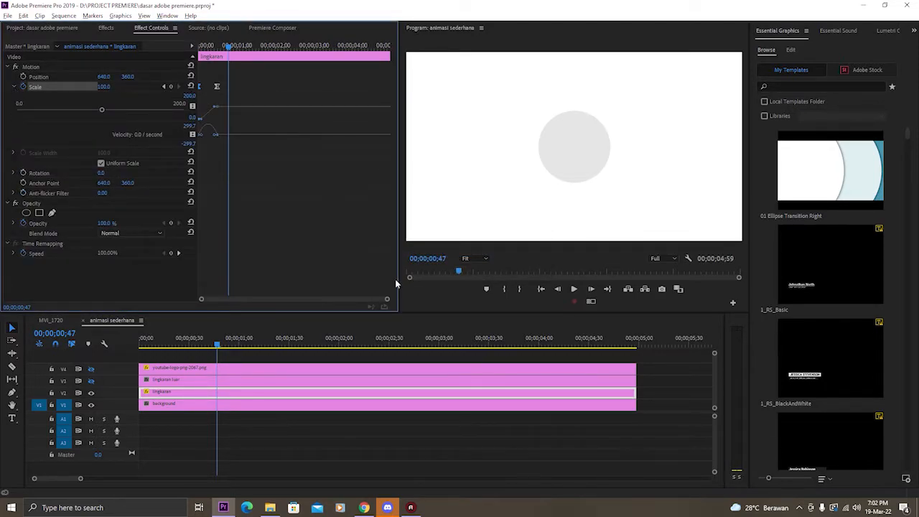
left_click_drag(392, 302, 328, 307)
left_click_drag(270, 299, 279, 300)
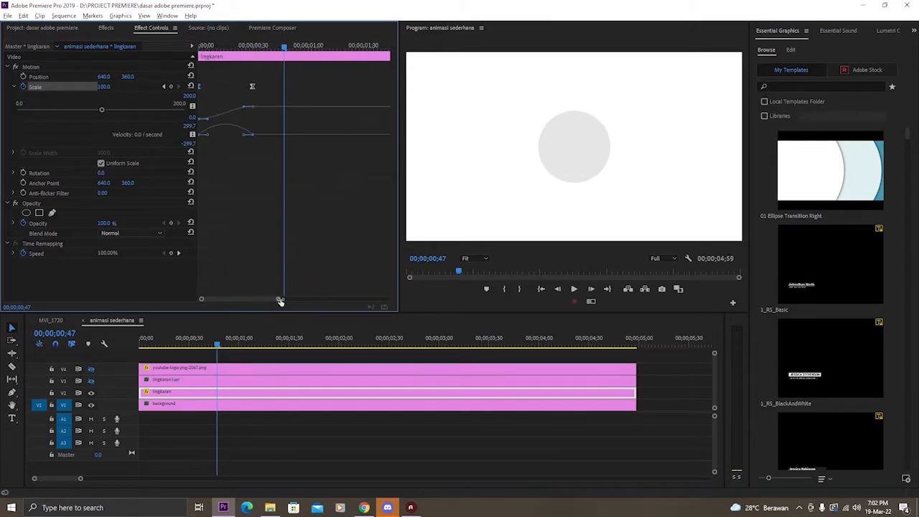
left_click(279, 47)
left_click_drag(260, 53, 237, 64)
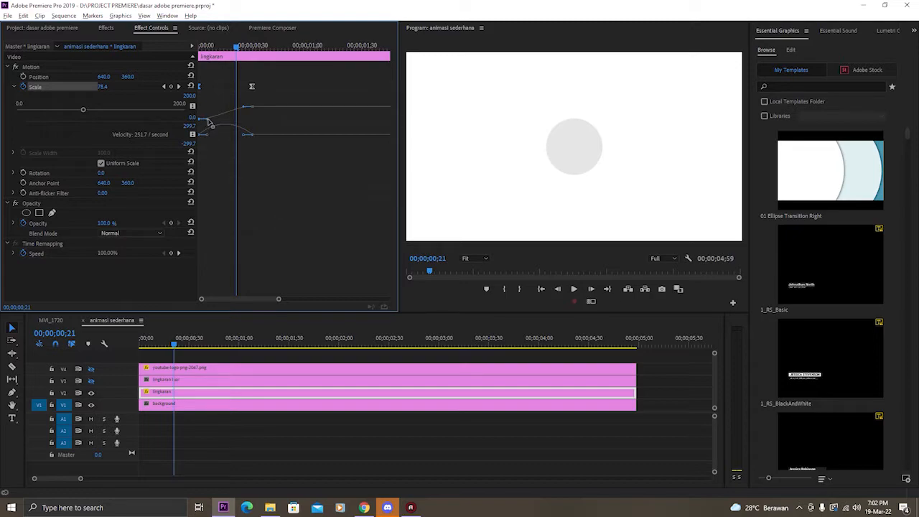
left_click_drag(209, 124, 218, 114)
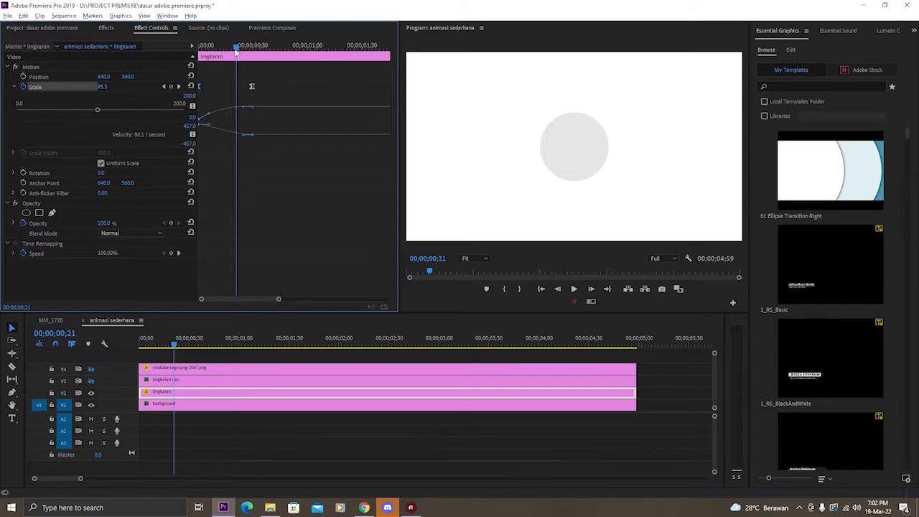
Play the circle's scale animation from the start to check the fast-start easing
left_click_drag(235, 46, 203, 47)
key("space")
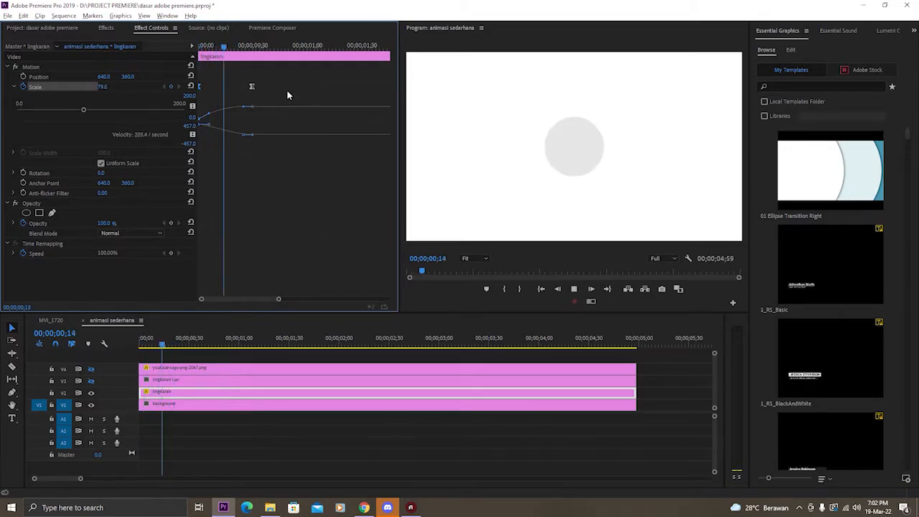
key("j")
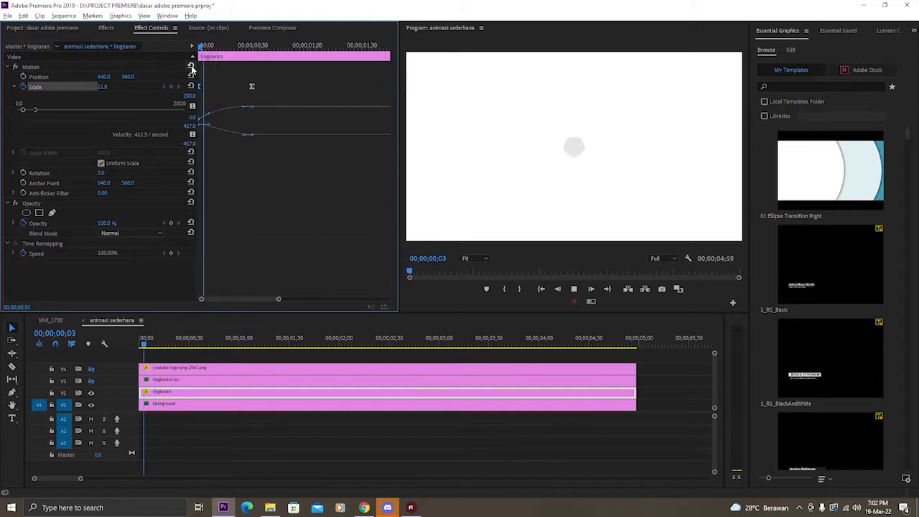
key("l")
Try a steeper Scale curve starting at about 596 per second and replay the circle animation
left_click_drag(207, 113, 209, 110)
left_click(269, 46)
left_click_drag(264, 47, 174, 65)
key("space")
key("space")
left_click(255, 47)
left_click_drag(242, 49, 161, 66)
key("space")
left_click(219, 49)
left_click_drag(215, 52, 188, 64)
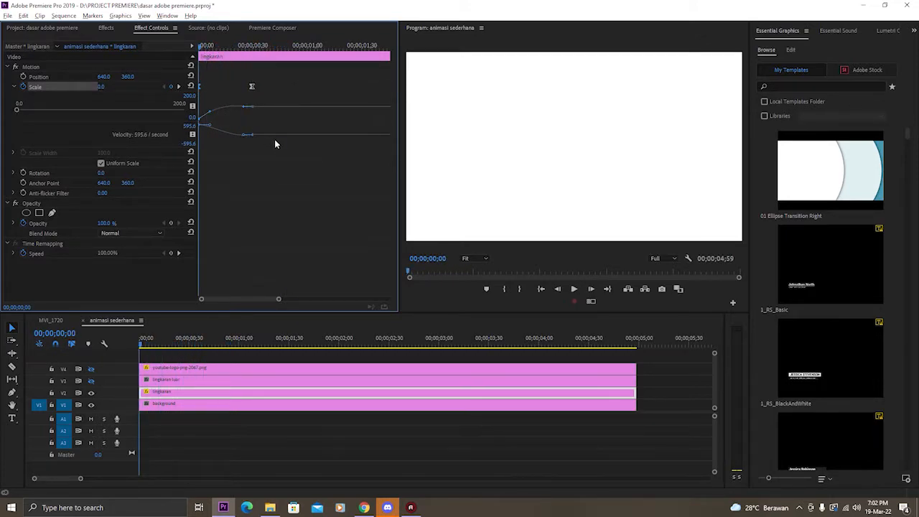
Undo the curve and easing changes to preview the linear scaling, restore the 457 per second eased curve and replay it
key("ctrl+z")
key("space")
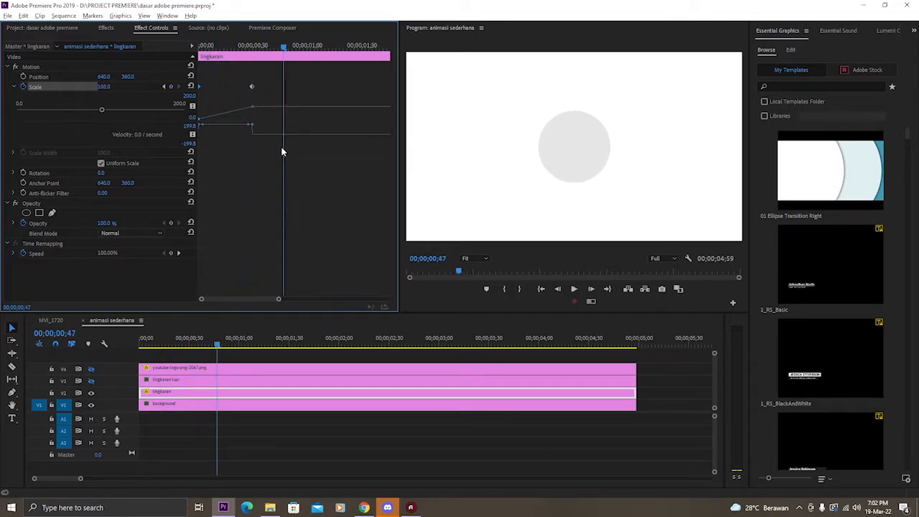
key("F9")
key("Home")
key("space")
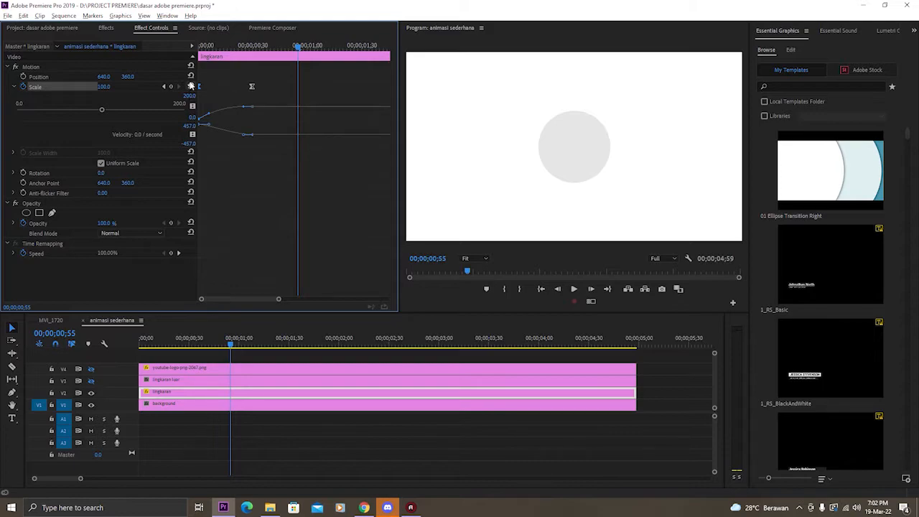
Return to the sequence start and apply the Radial Wipe video effect to the lingkaran luar clip on V3
left_click_drag(229, 344, 113, 346)
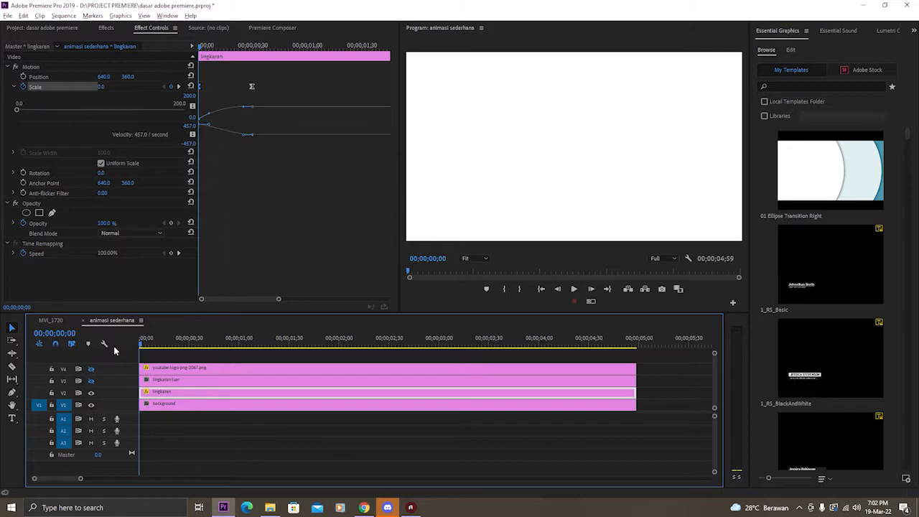
left_click(166, 383)
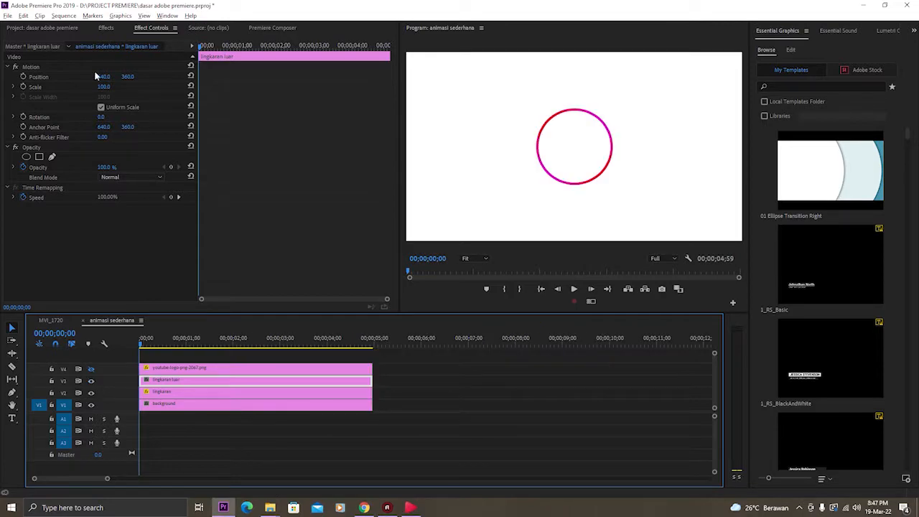
left_click(106, 28)
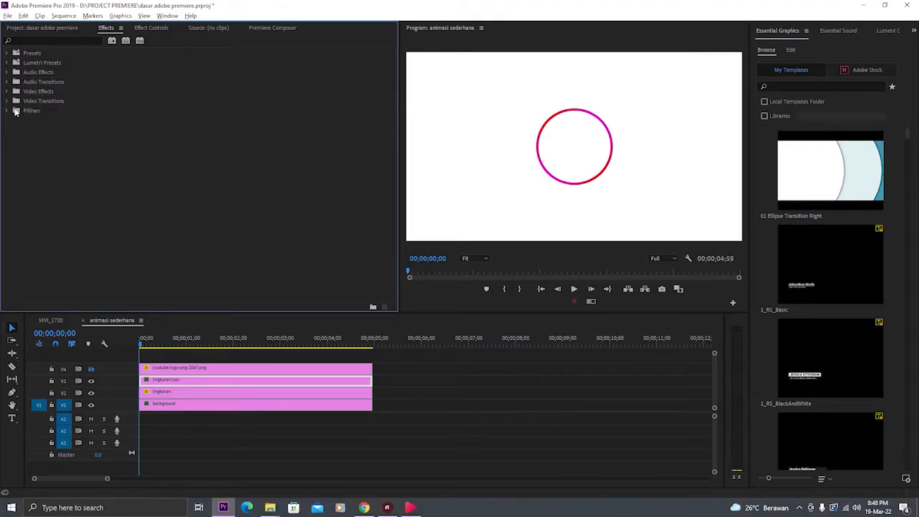
left_click(53, 40)
type("radial")
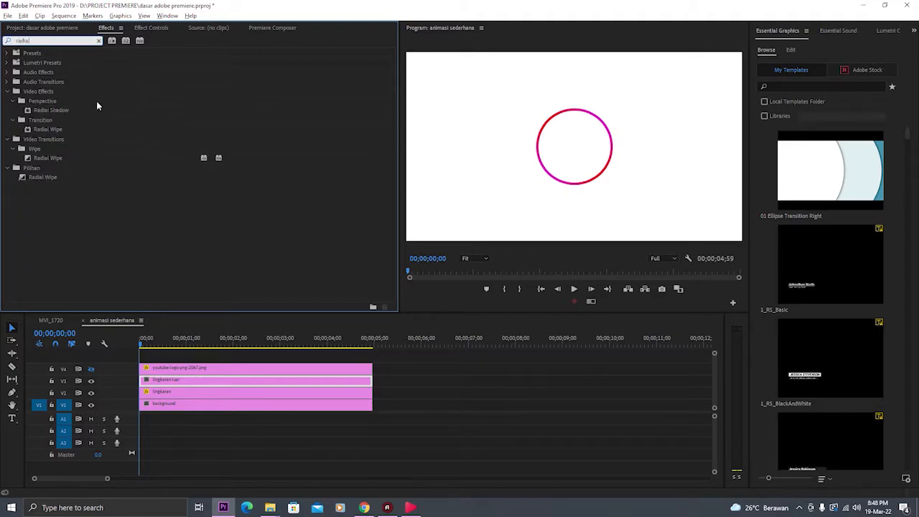
left_click(56, 130)
left_click_drag(49, 127, 152, 381)
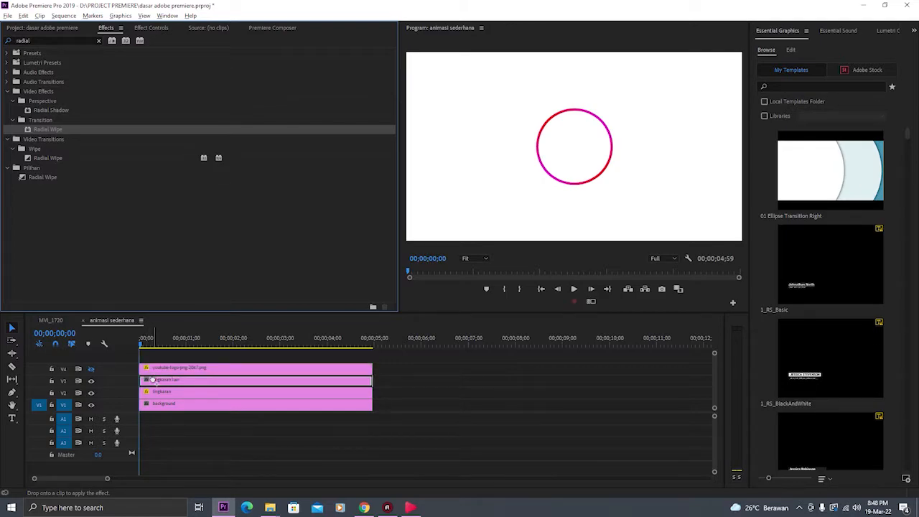
left_click_drag(152, 379, 153, 381)
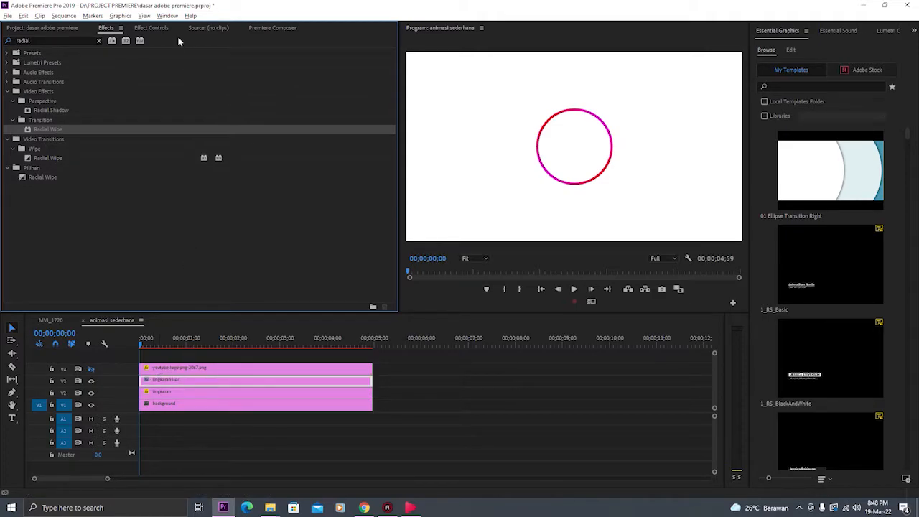
Try out the Radial Wipe's completion, angle and center settings on the ring, reset them and view the Wipe direction options
left_click(154, 28)
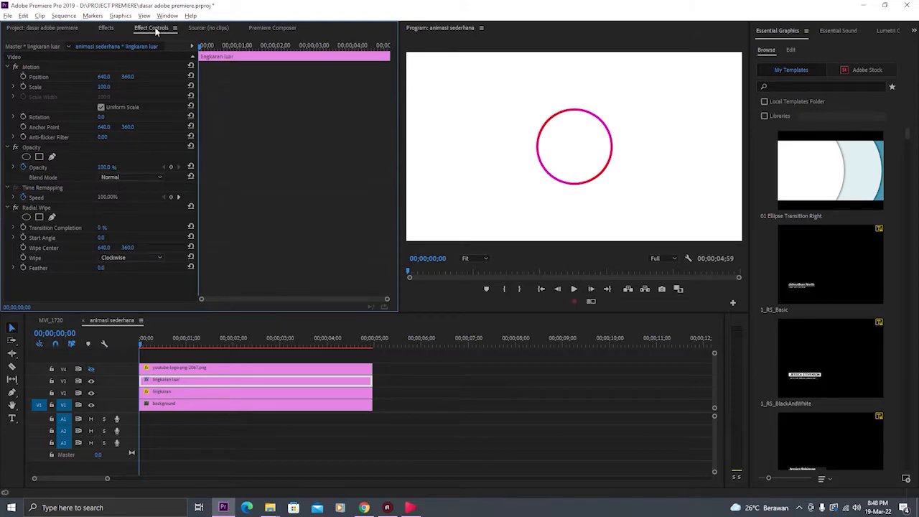
left_click(47, 210)
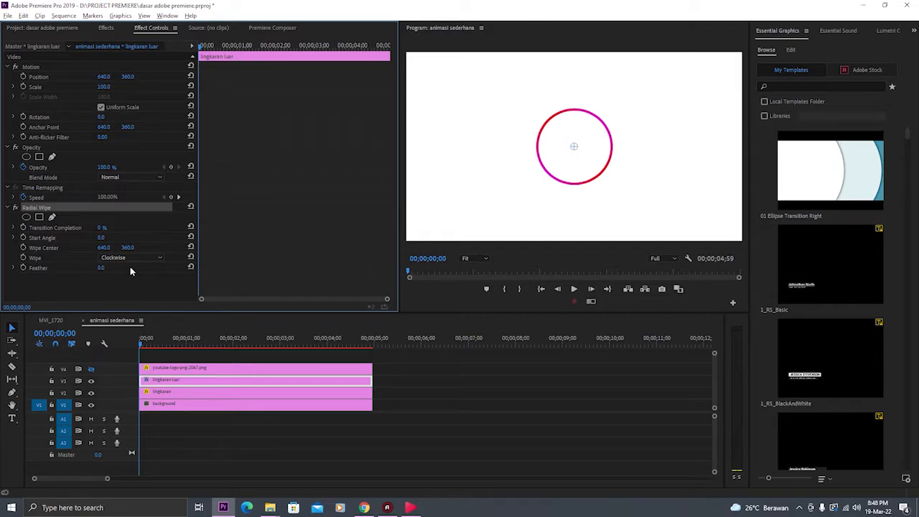
left_click_drag(102, 228, 82, 239)
left_click(190, 236)
left_click_drag(107, 247, 123, 249)
left_click(190, 247)
left_click(152, 257)
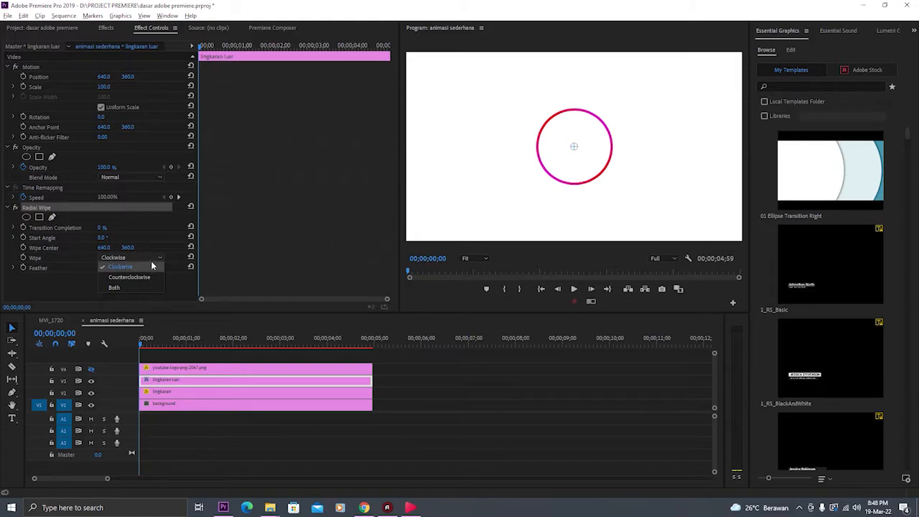
left_click(151, 257)
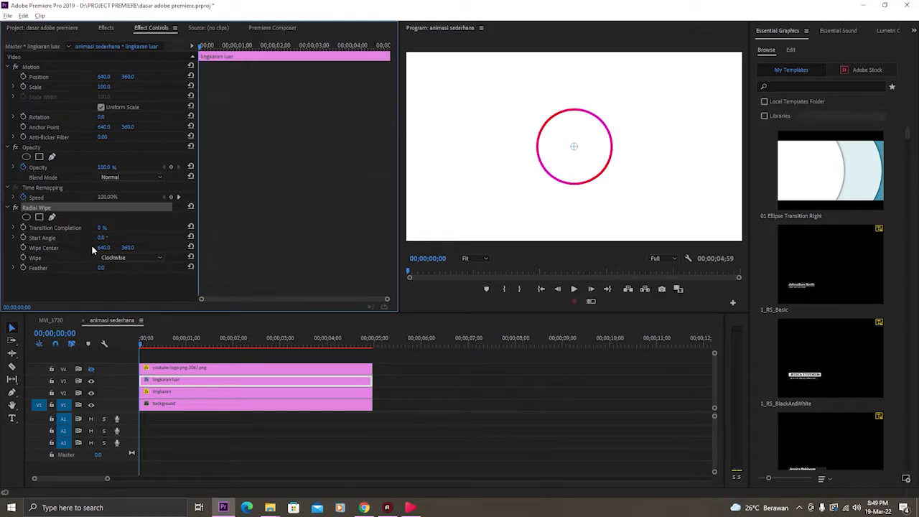
Keyframe the ring's Radial Wipe Transition Completion at 100% at the sequence start, with the Wipe direction set to Counterclockwise
left_click(23, 228)
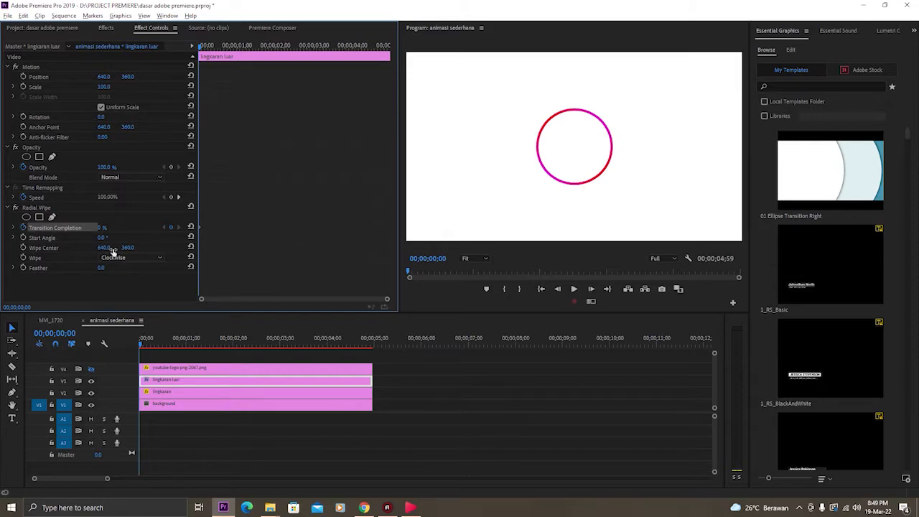
mouse_move(103, 231)
left_mouse_down()
mouse_move(91, 235)
mouse_move(131, 237)
mouse_move(113, 229)
left_mouse_up()
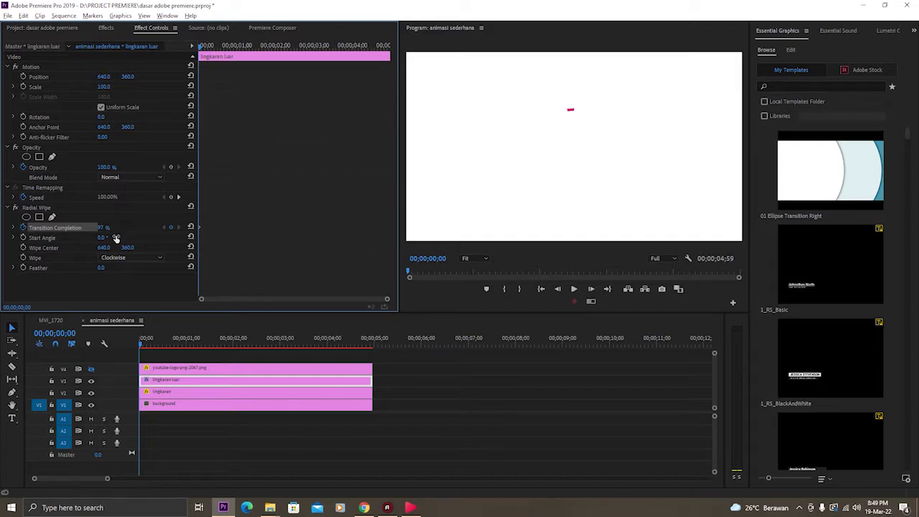
left_click(127, 257)
left_click(130, 279)
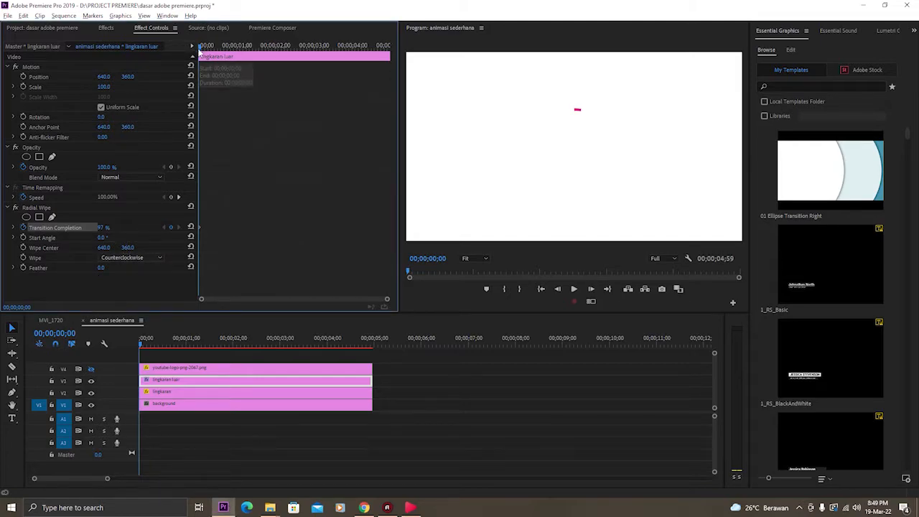
left_click(129, 258)
left_click(130, 261)
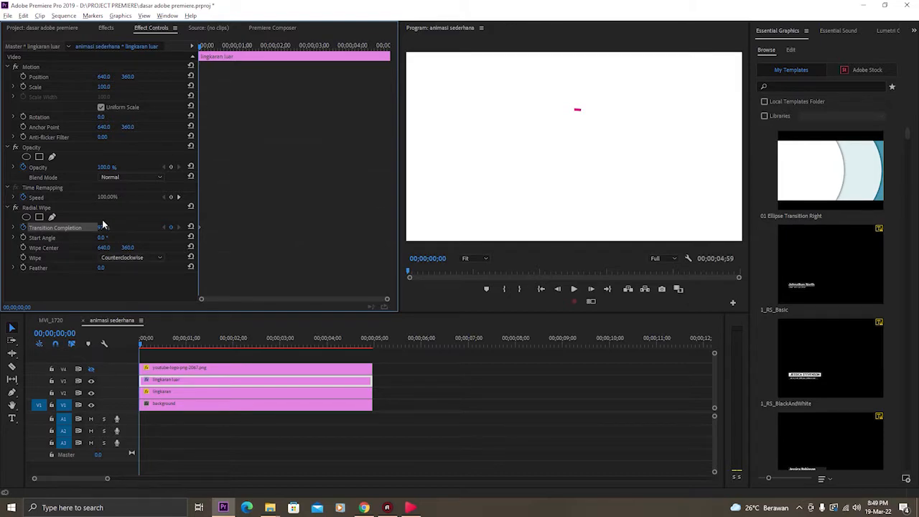
left_click_drag(102, 228, 158, 227)
mouse_move(124, 228)
left_mouse_down()
mouse_move(107, 229)
mouse_move(133, 228)
left_mouse_up()
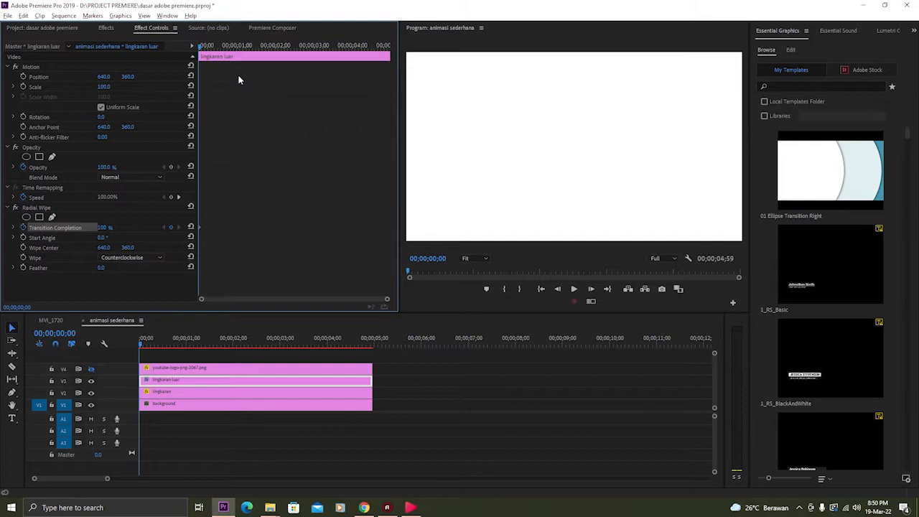
Add a Transition Completion keyframe of 0% at 00;00;00;30 and replay the ring's wipe from the start
key("space")
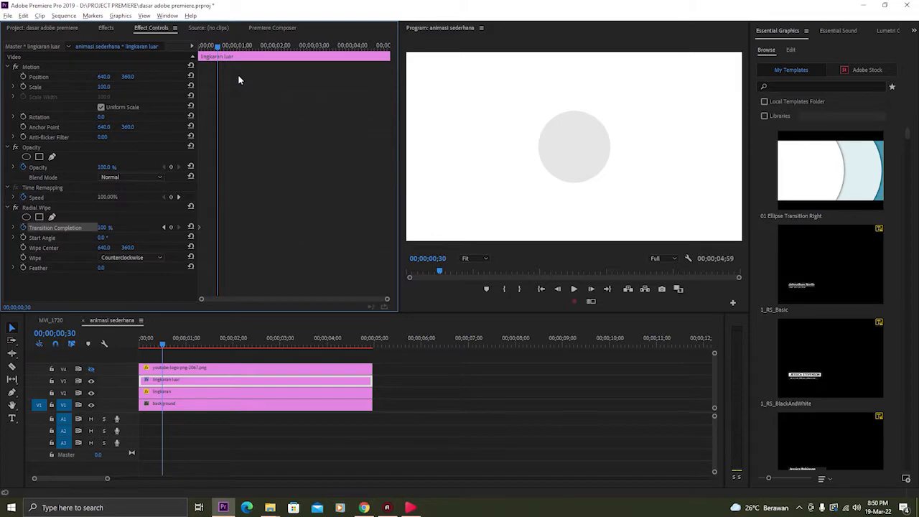
left_click(171, 227)
left_click_drag(105, 231, 59, 238)
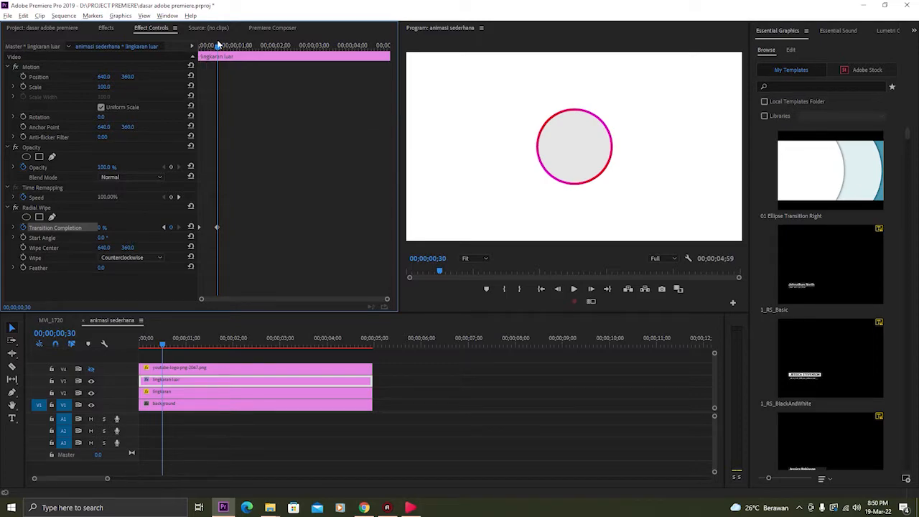
key("space")
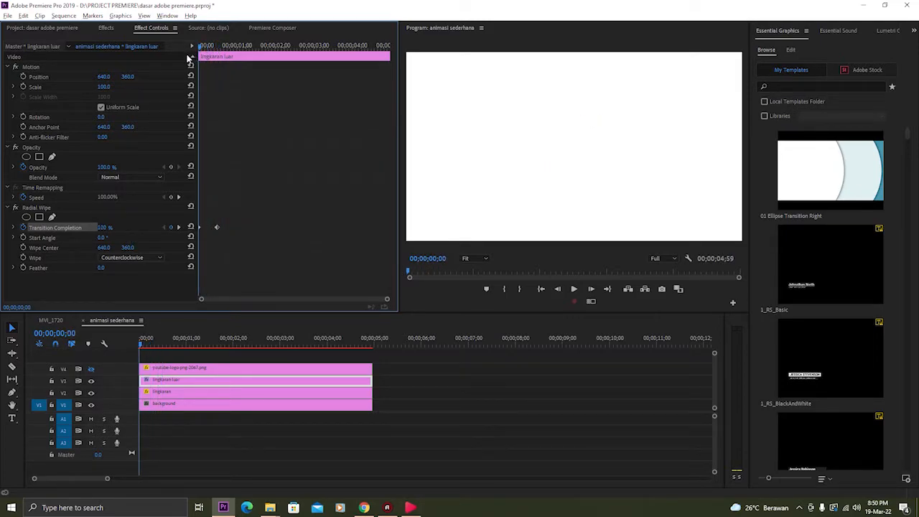
key("space")
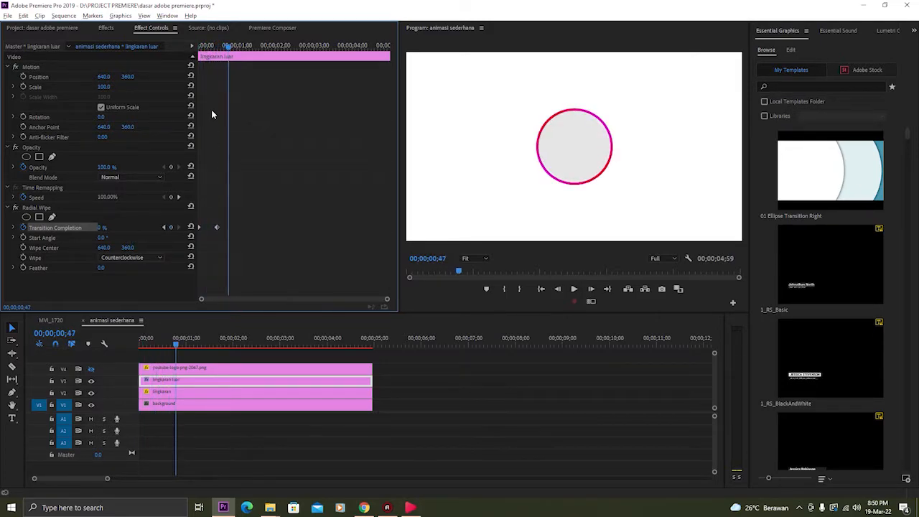
left_click_drag(227, 46, 191, 51)
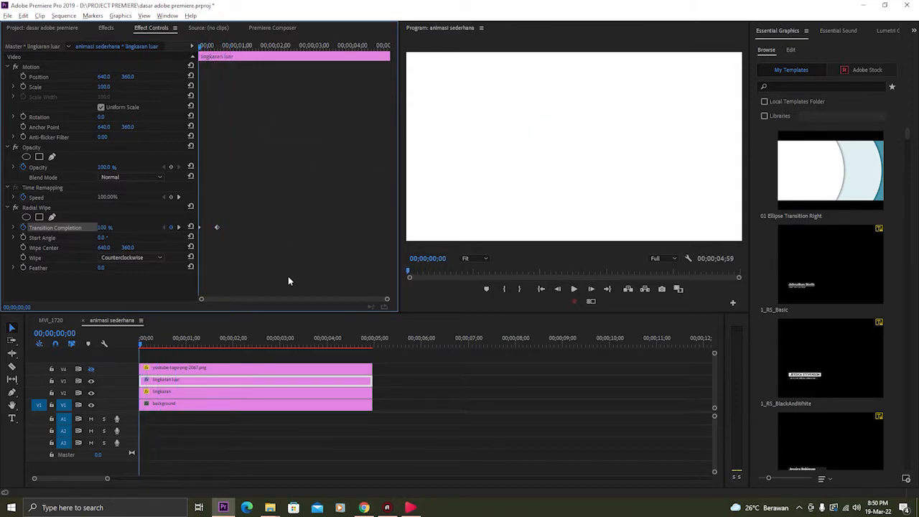
Shift the lingkaran luar clip on V3 so it starts about 23 frames into the sequence, scrubbing to check the timing
left_click(114, 477)
mouse_move(113, 477)
left_mouse_down()
mouse_move(92, 474)
mouse_move(106, 470)
left_mouse_up()
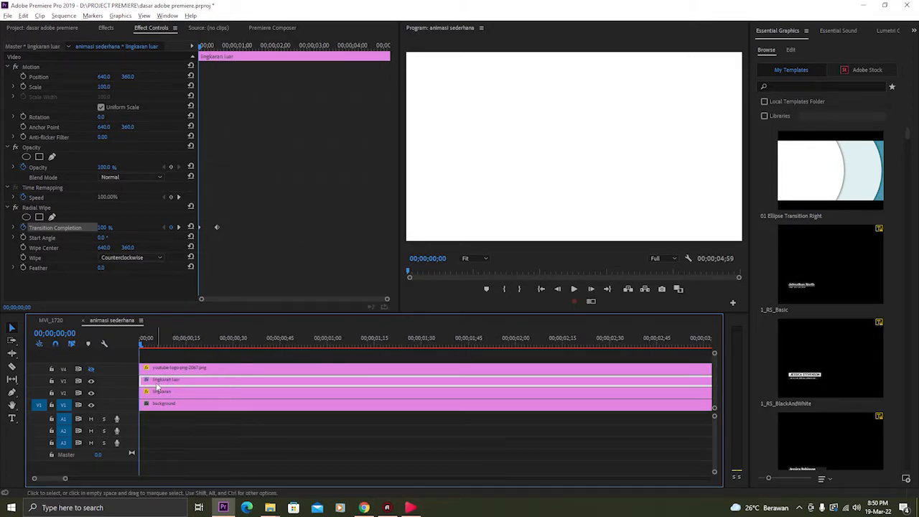
left_click_drag(163, 386, 184, 387)
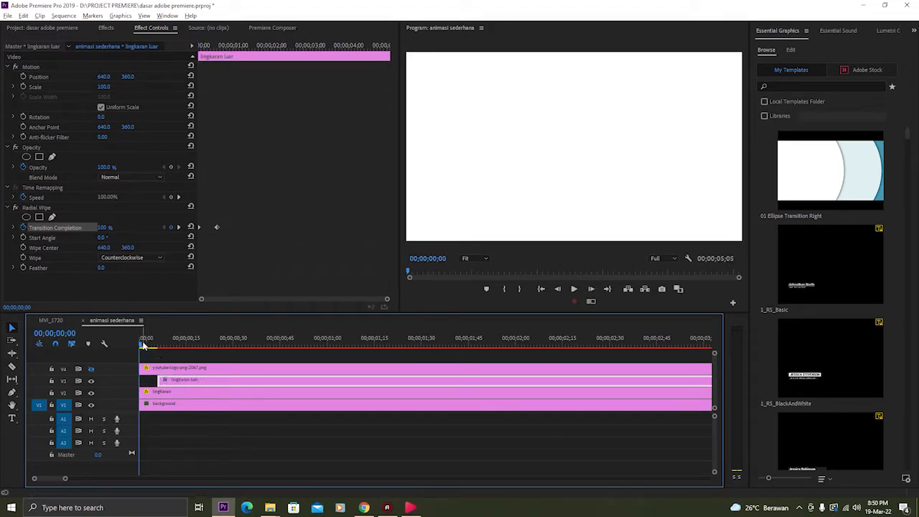
left_click_drag(144, 344, 153, 344)
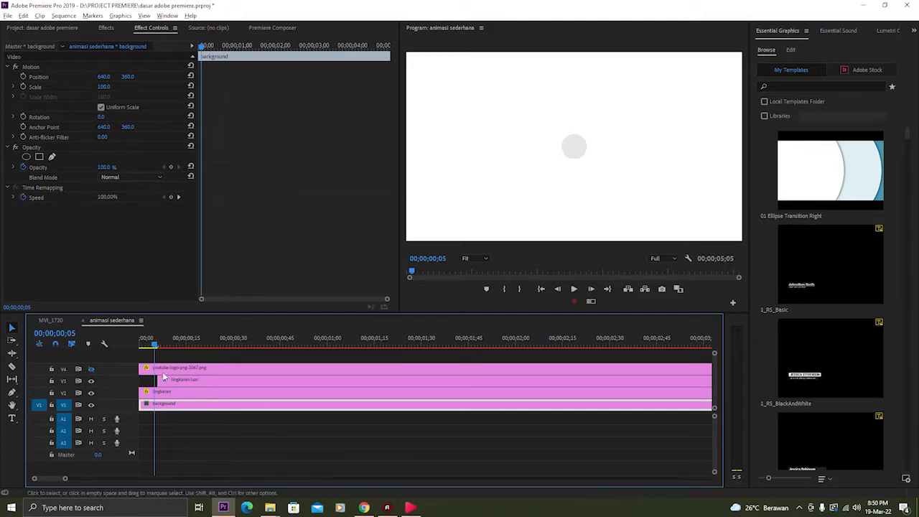
left_click_drag(170, 387, 190, 386)
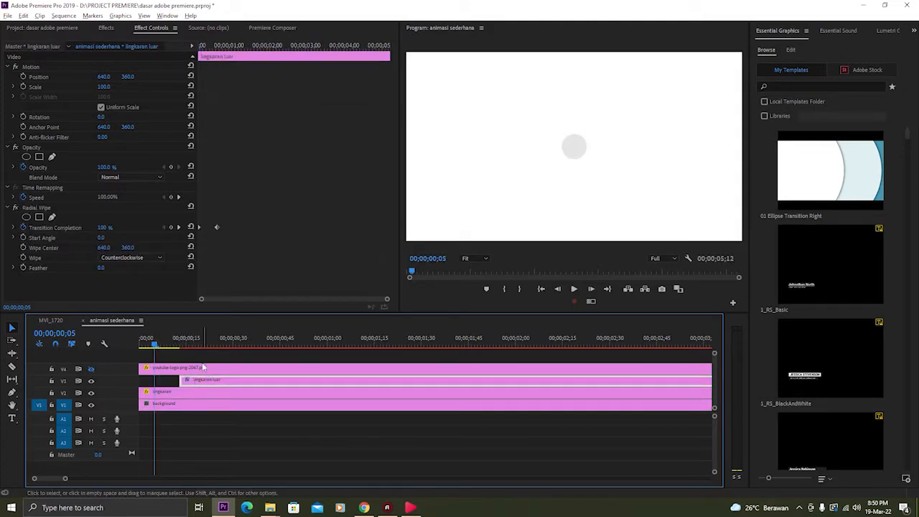
left_click_drag(155, 345, 274, 347)
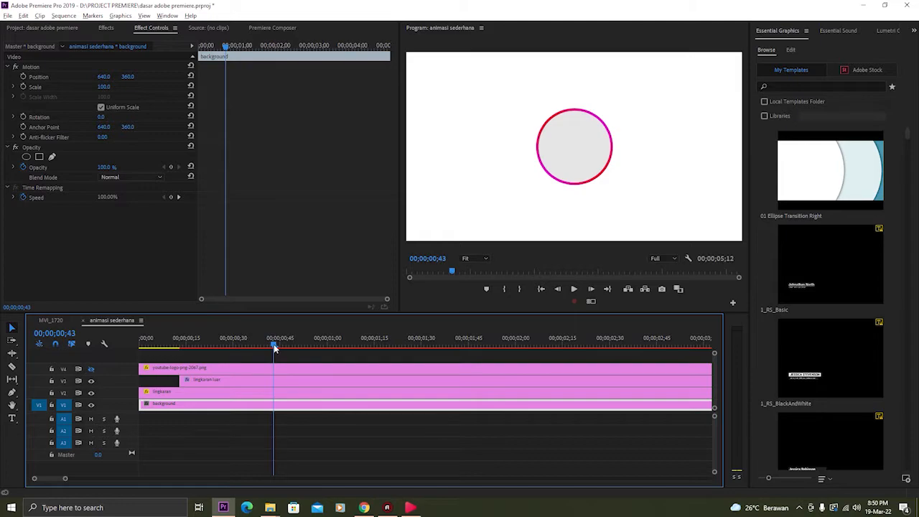
left_click_drag(215, 380, 246, 380)
Play the circle and delayed ring animation twice from near the sequence start
mouse_move(259, 343)
left_mouse_down()
mouse_move(153, 348)
mouse_move(308, 345)
mouse_move(145, 345)
left_mouse_up()
key("space")
key("space")
left_click(146, 345)
key("space")
key("space")
Move the lingkaran luar clip's second Transition Completion keyframe slightly earlier and replay the faster wipe
left_click(221, 378)
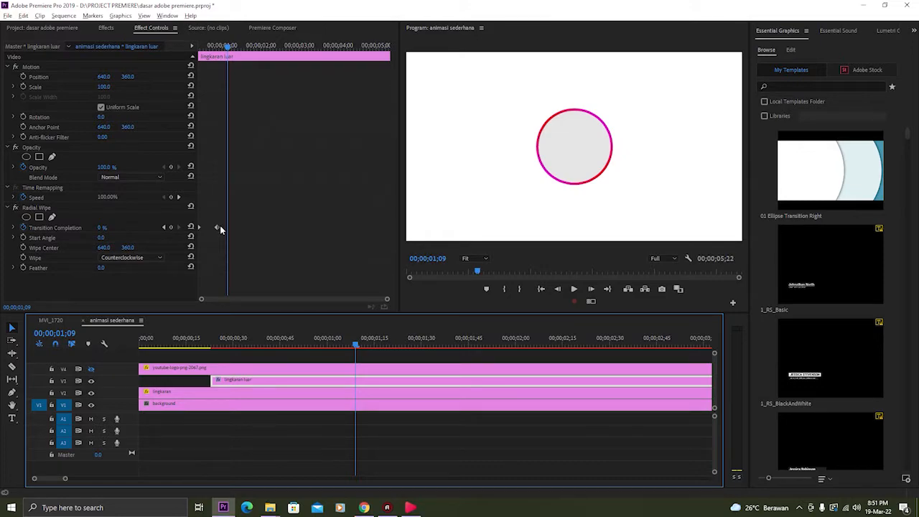
left_click_drag(218, 228, 213, 228)
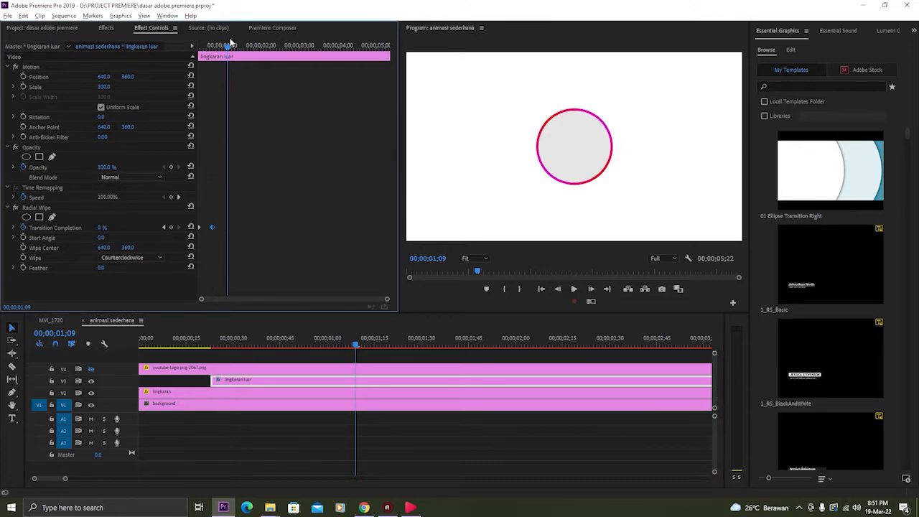
left_click_drag(229, 45, 182, 64)
key("space")
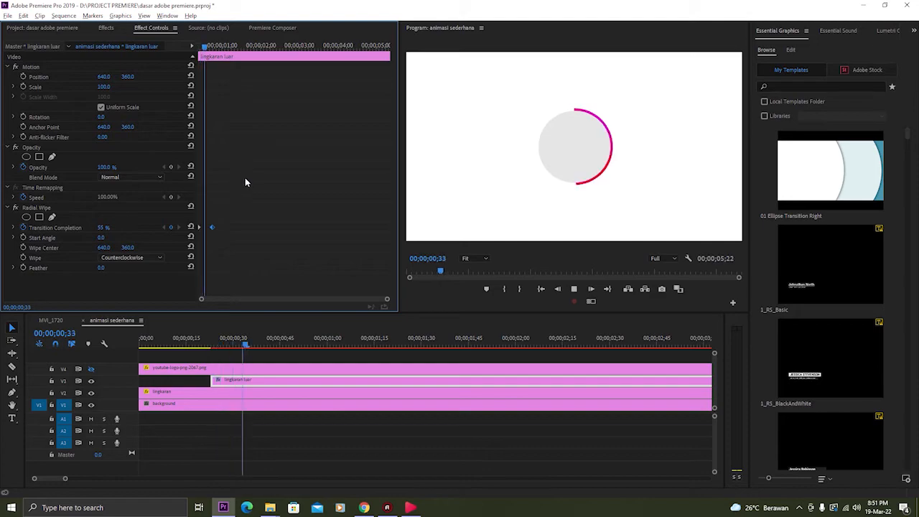
Save the project and make the V4 track with the YouTube logo visible
left_click(186, 375)
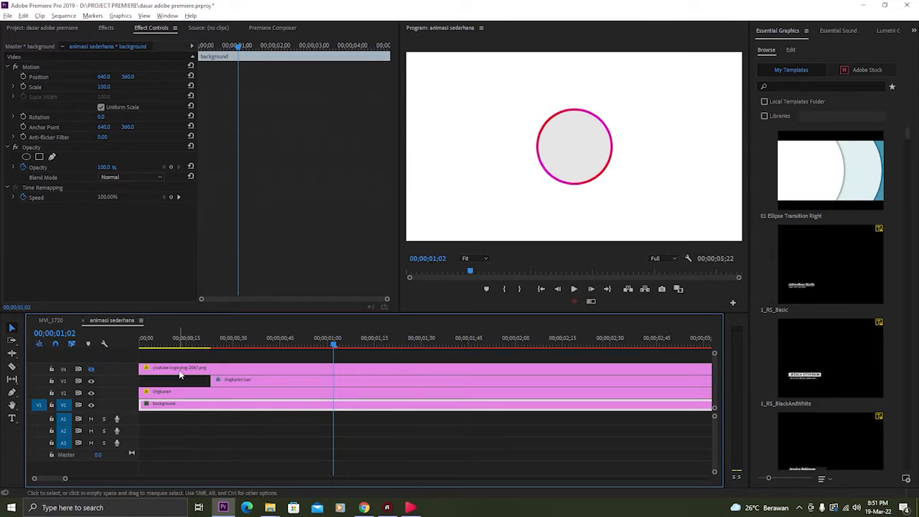
key("ctrl+s")
left_click(90, 371)
Try starting the YouTube logo clip about 25 frames in, scrub the timing, and move the clip back to the sequence start
left_click(167, 349)
left_click_drag(170, 344, 231, 369)
left_click(154, 369)
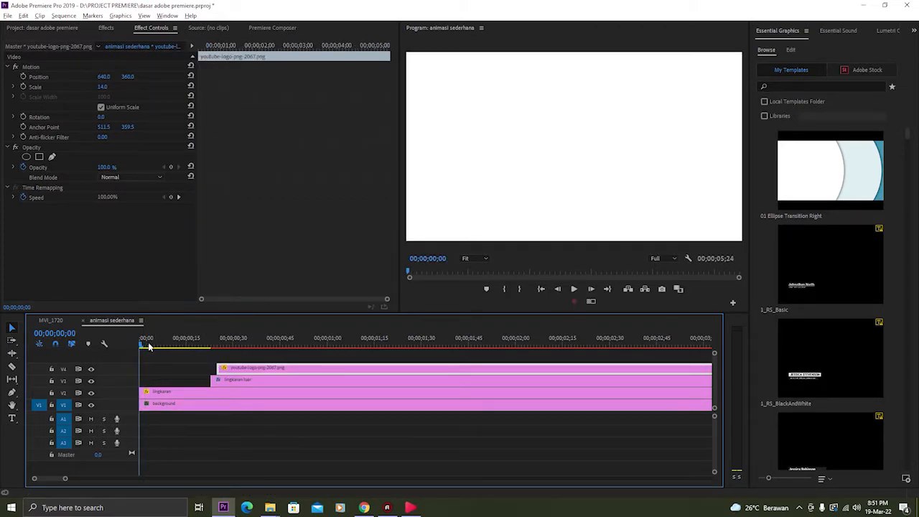
left_click(145, 346)
left_click_drag(145, 346, 197, 349)
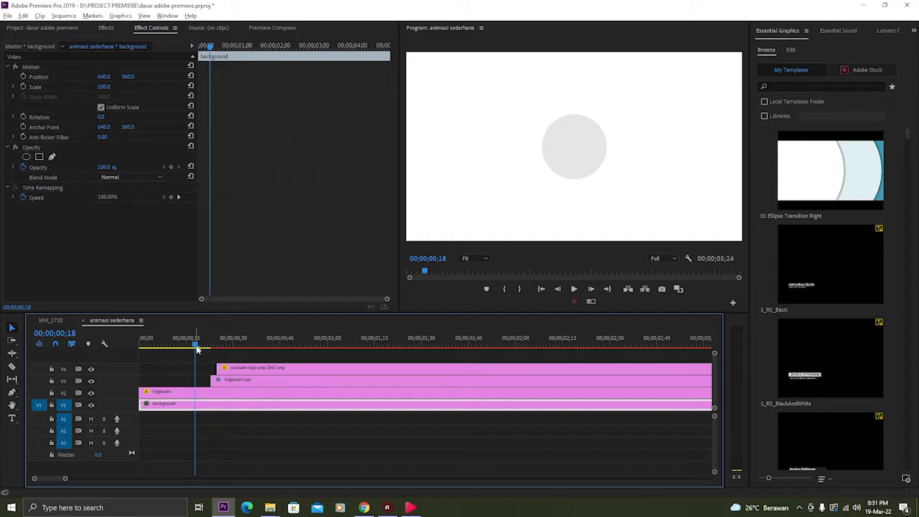
left_click_drag(195, 348, 128, 355)
left_click_drag(234, 373, 156, 372)
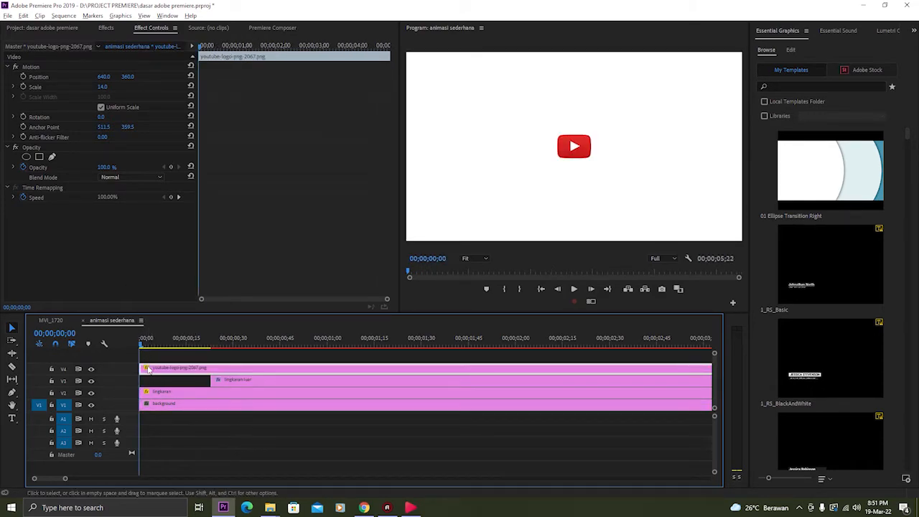
Animate the YouTube logo's Scale with keyframes from 0 at the sequence start to 14 at 00;00;00;30
left_click(22, 87)
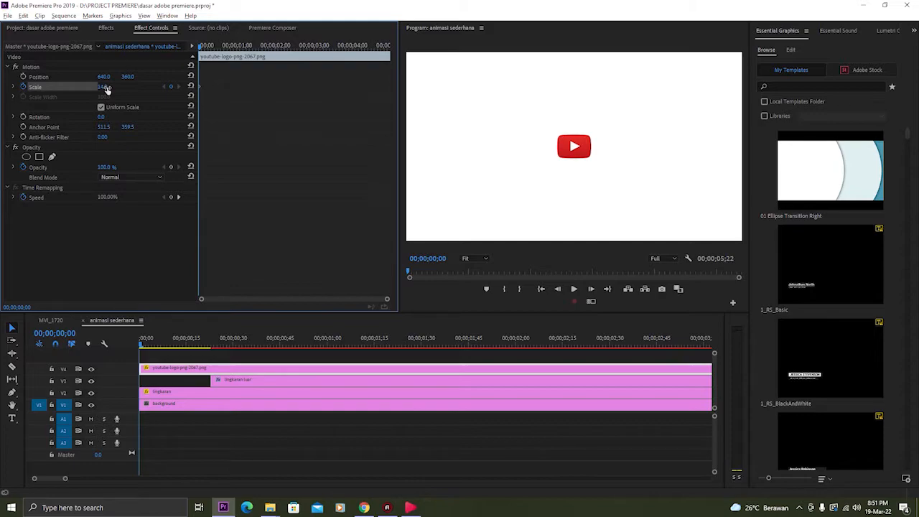
left_click_drag(108, 89, 94, 93)
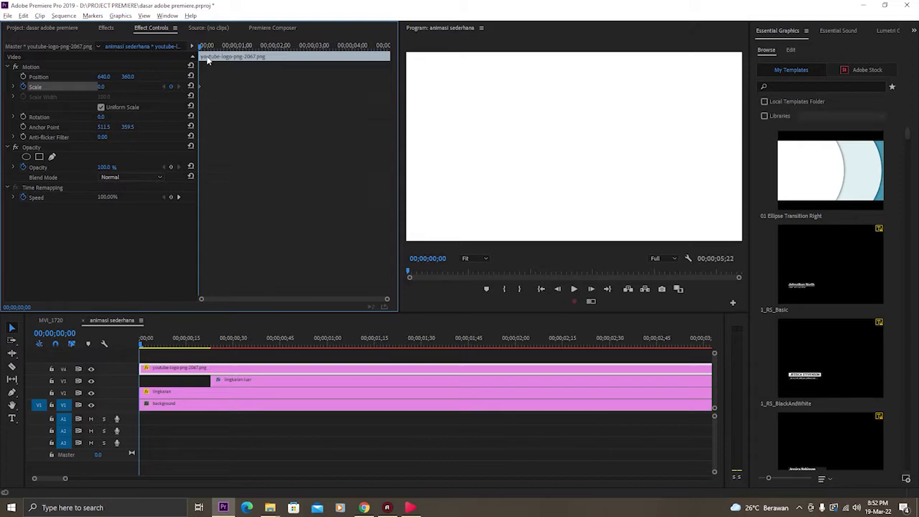
key("space")
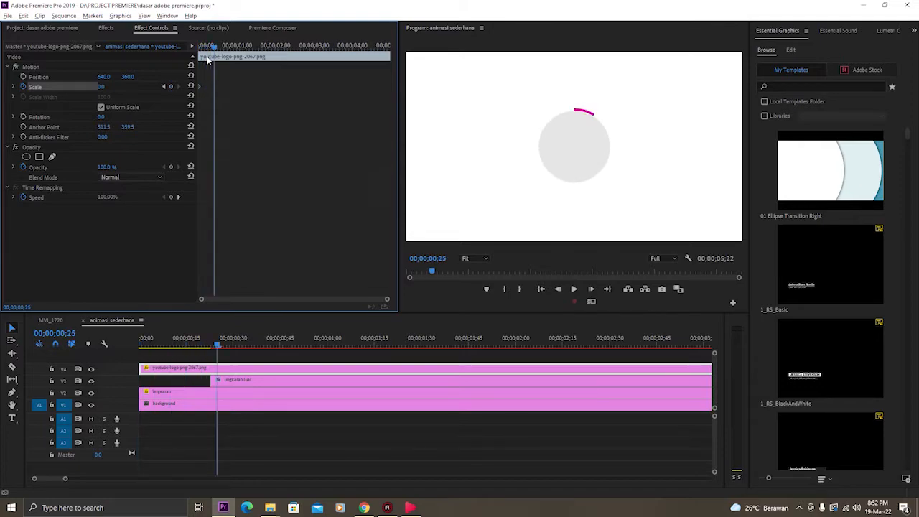
left_click(173, 88)
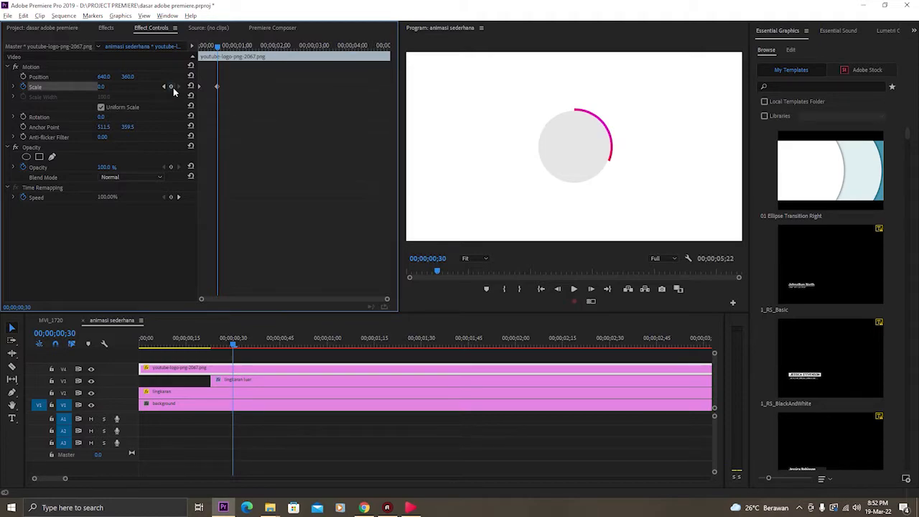
left_click(107, 86)
type("14")
key("Return")
Replay the logo's scale-up from the sequence start to check its timing against the circle and ring
left_click(201, 48)
key("space")
key("space")
left_click(219, 47)
left_click(201, 47)
key("space")
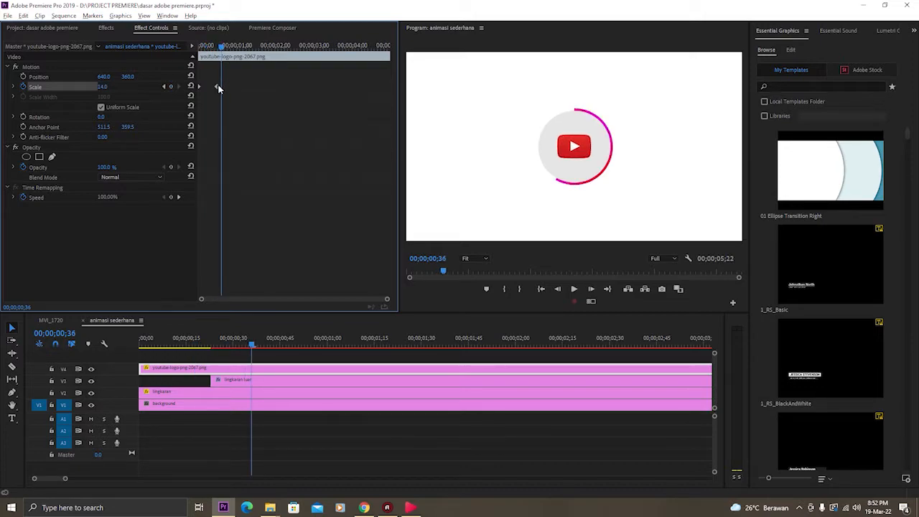
Apply Ease In to the logo's second Scale keyframe and Ease Out to its first
right_click(218, 87)
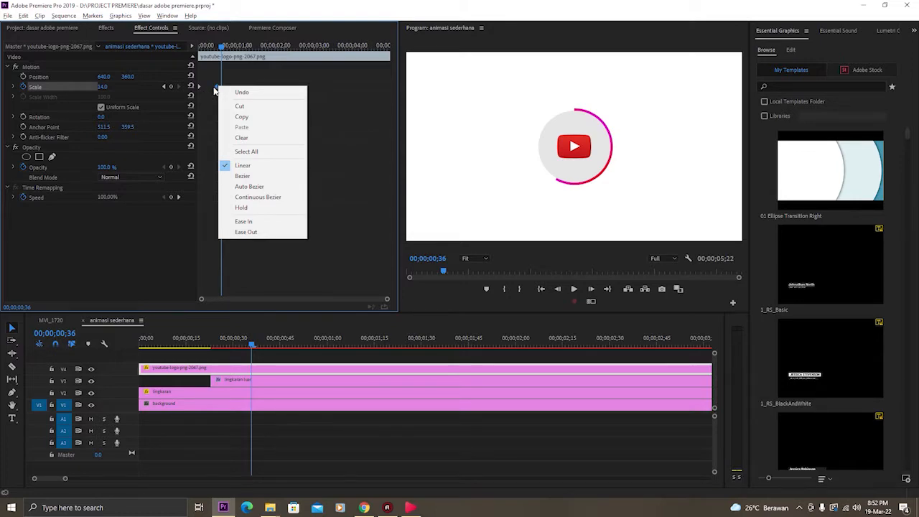
left_click(295, 221)
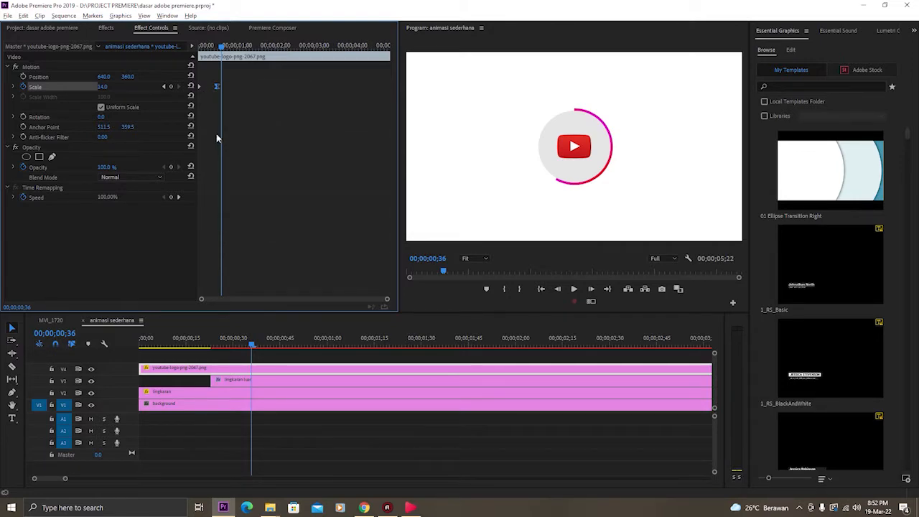
right_click(217, 86)
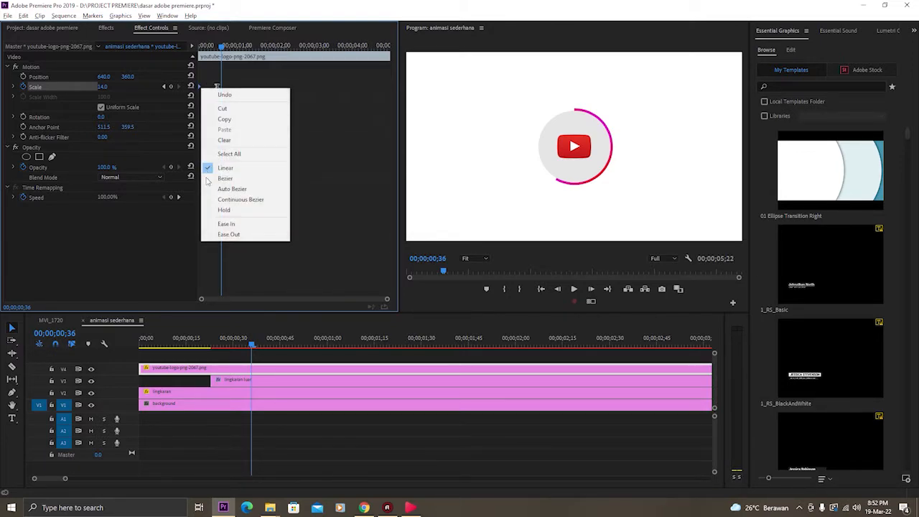
left_click(219, 235)
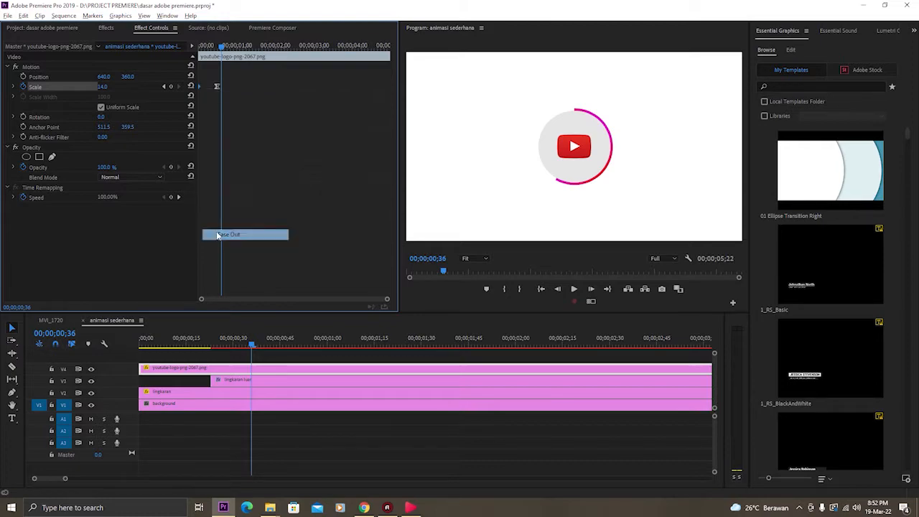
Show the logo's Scale graph, raise the curve's starting velocity at the first keyframe and replay the animation
left_click(13, 88)
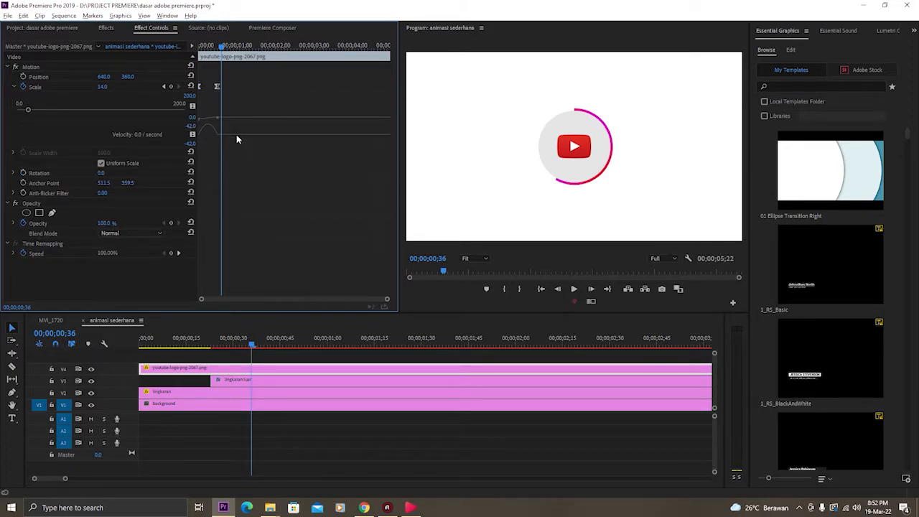
left_click_drag(383, 301, 296, 298)
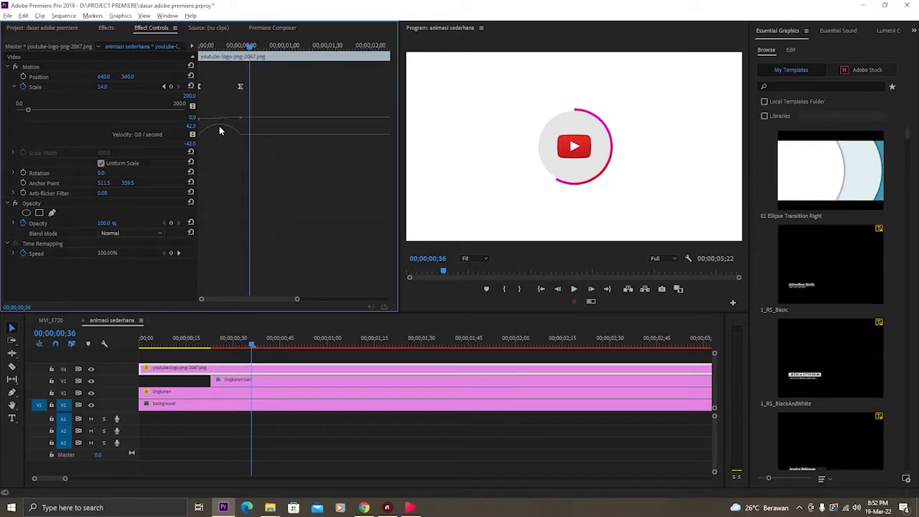
left_click_drag(201, 120, 207, 121)
left_click_drag(210, 48, 188, 53)
key("space")
key("space")
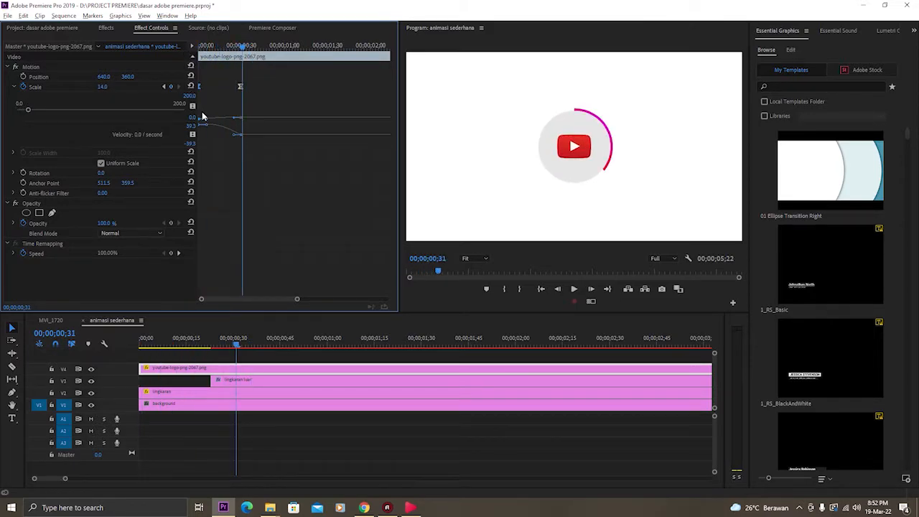
Steepen the start of the logo's Scale curve further with a longer first-keyframe handle and replay it
left_click_drag(206, 118, 209, 122)
left_click(213, 51)
key("space")
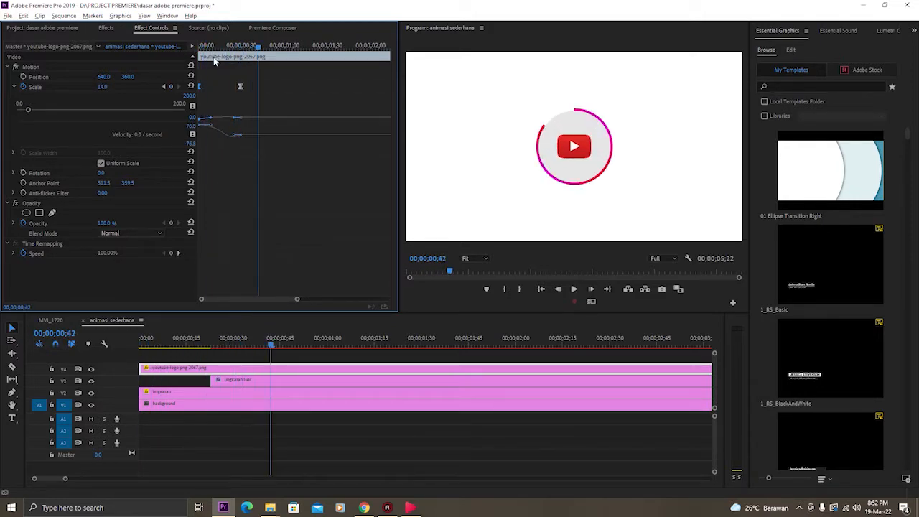
Replay the logo's scale-up from near the sequence start to check the steeper Scale curve
key("space")
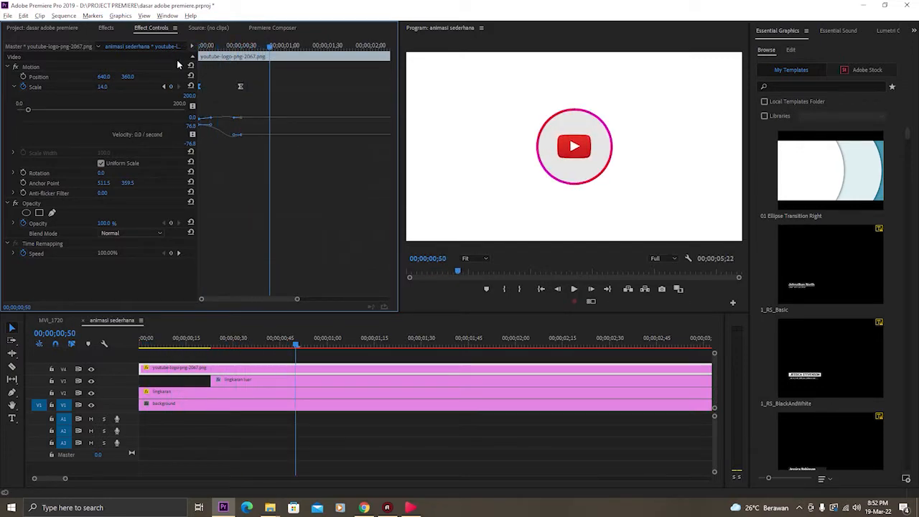
left_click(207, 48)
key("space")
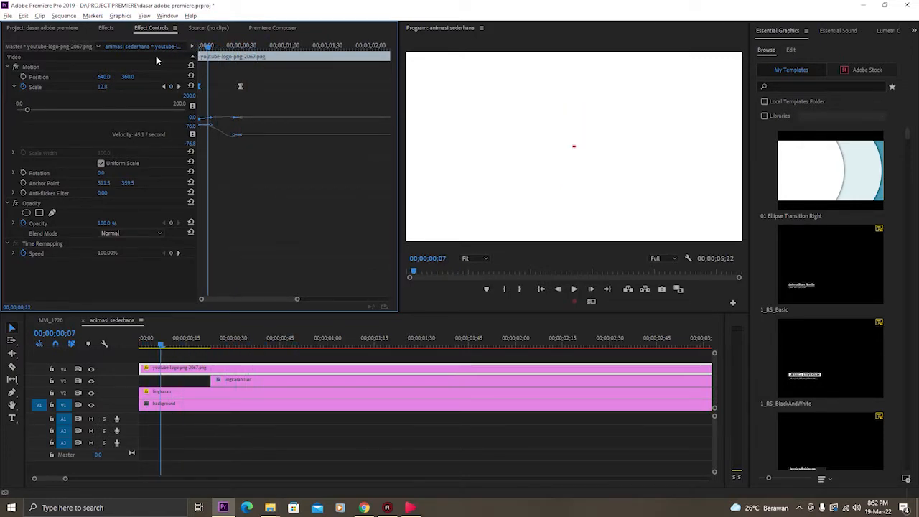
key("space")
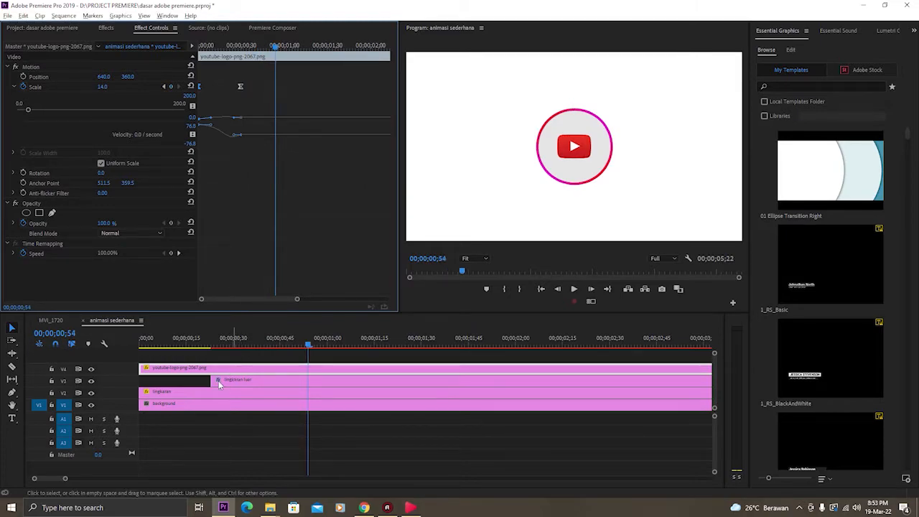
Move the lingkaran luar clip earlier so the ring starts about 13 frames into the sequence, replaying from the start to check its timing
left_click_drag(217, 383, 192, 382)
key("Home")
key("space")
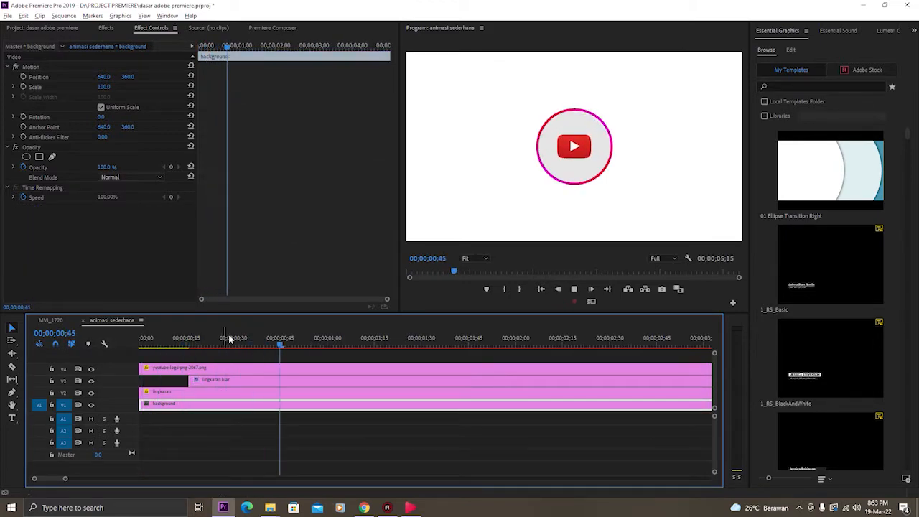
key("Home")
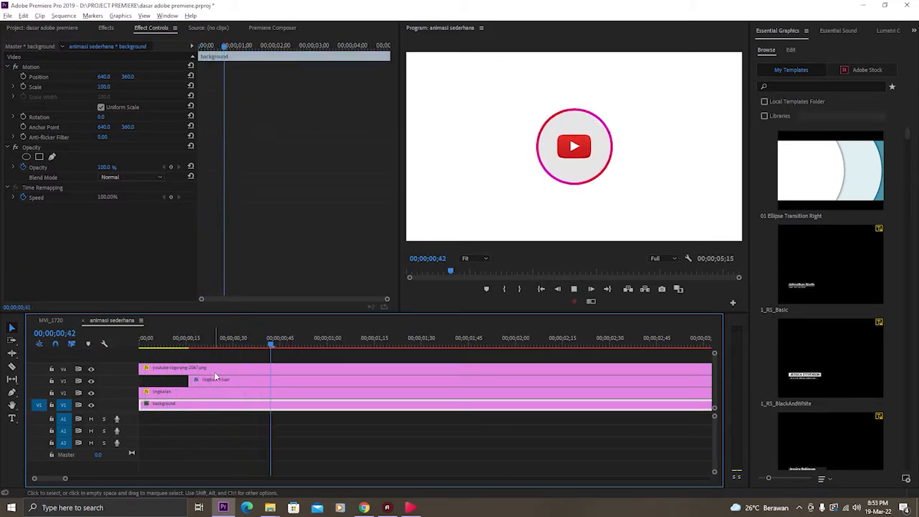
left_click_drag(209, 382, 181, 356)
key("Home")
key("space")
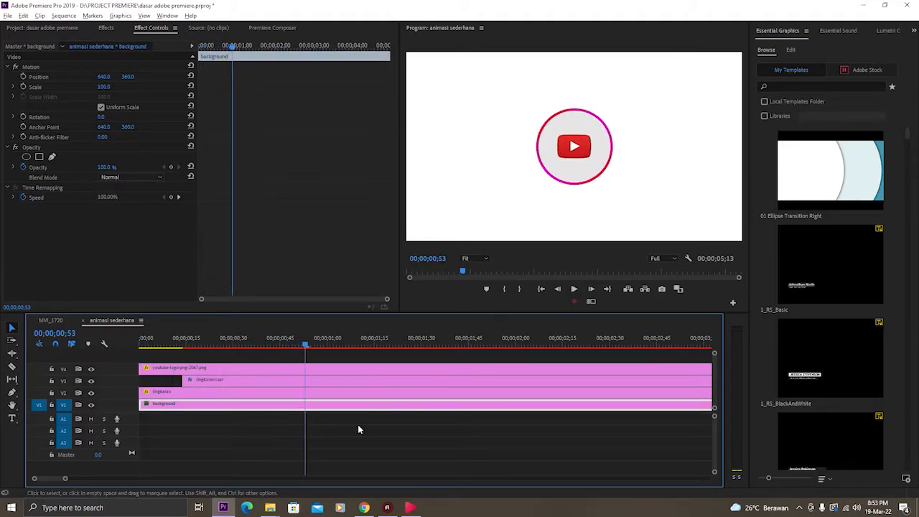
Show the full length of all clips in the timeline and review the animation from the start
left_click_drag(65, 479, 99, 478)
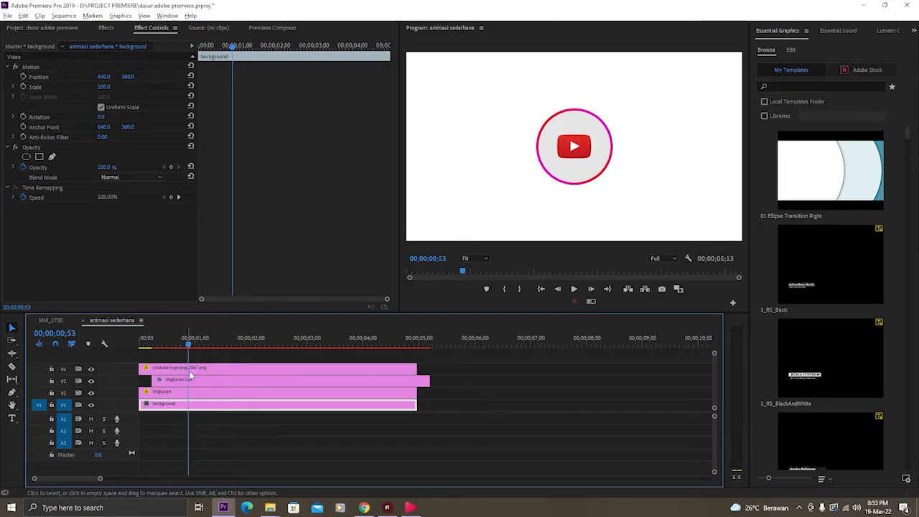
left_click_drag(193, 349, 91, 350)
key("space")
key("space")
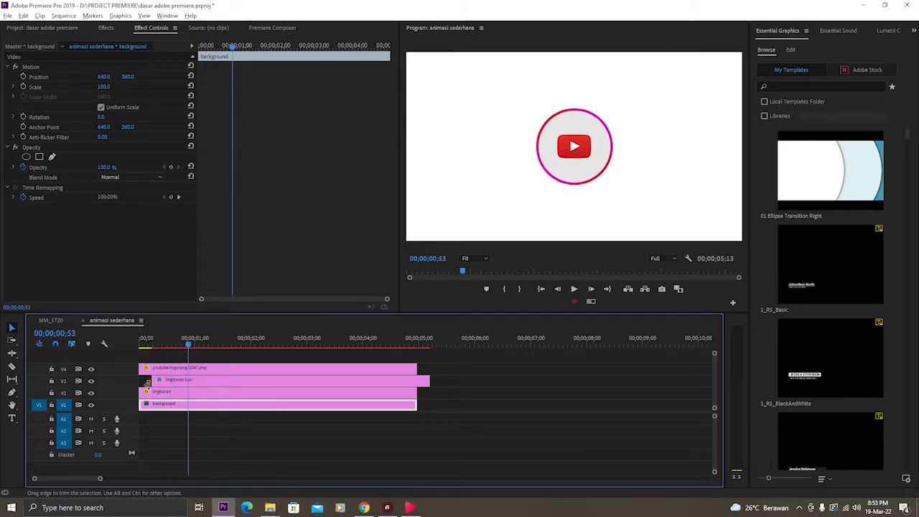
Animate the YouTube logo's Rotation with 0° keyframes at the sequence start and at 00;00;00;30
left_click(169, 368)
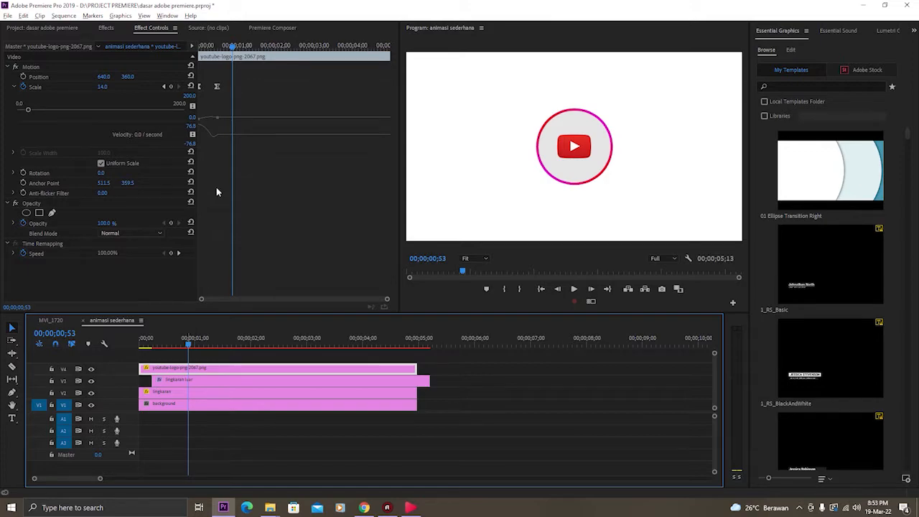
left_click_drag(231, 45, 179, 67)
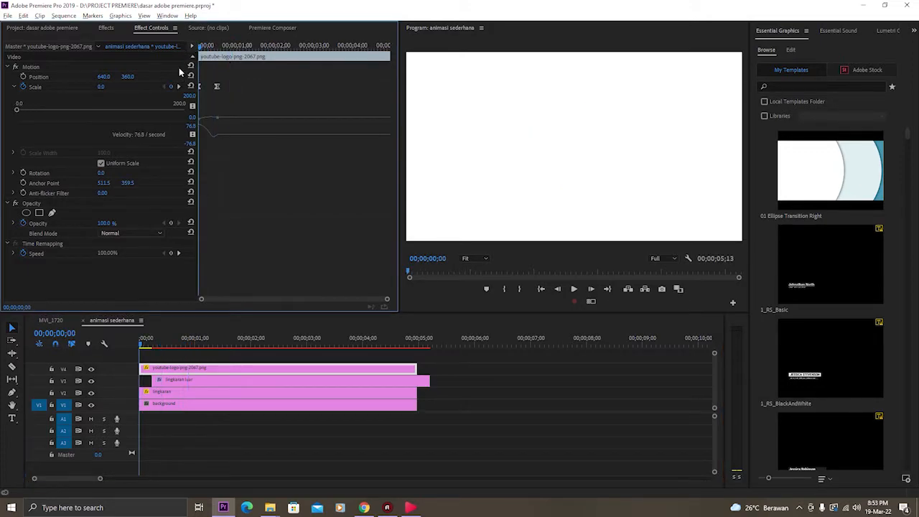
left_click(24, 174)
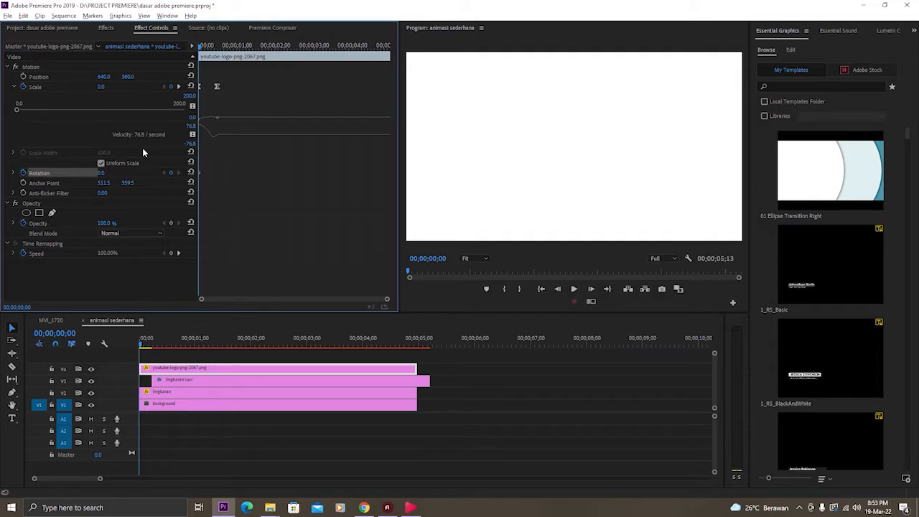
left_click_drag(145, 344, 170, 345)
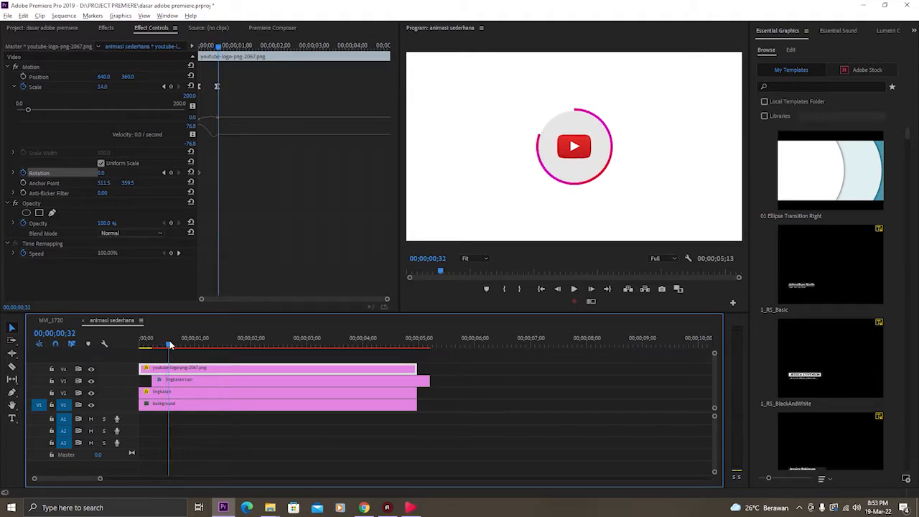
left_click_drag(217, 46, 204, 46)
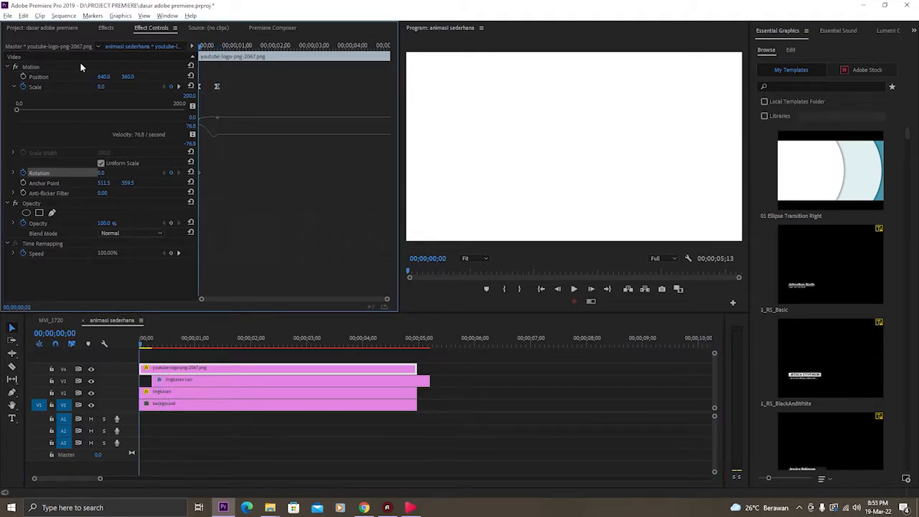
key("space")
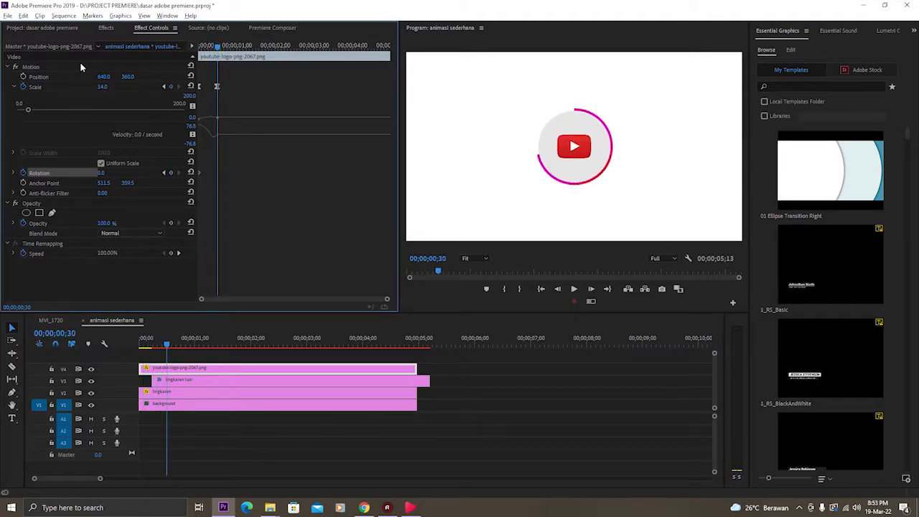
left_click(111, 173)
key("Return")
Set the logo's Rotation keyframe at the sequence start to -360°
left_click_drag(215, 46, 193, 63)
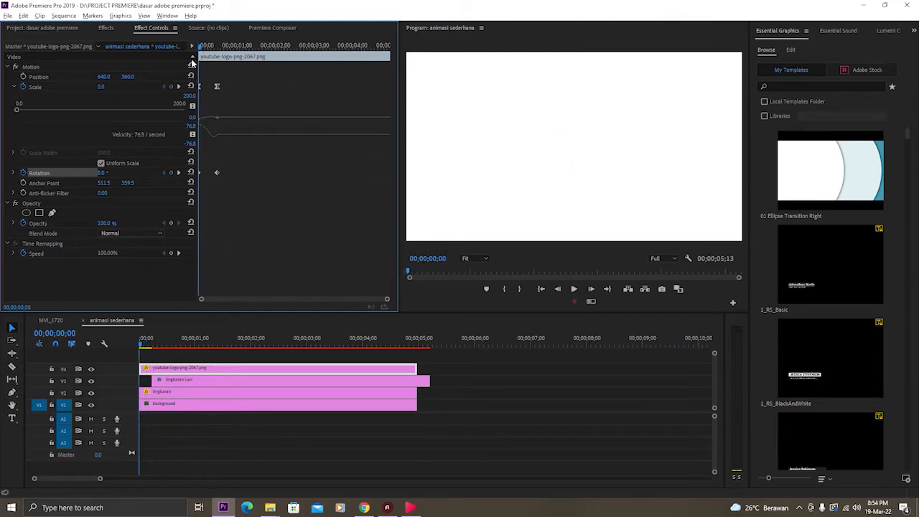
left_click(105, 173)
type("-360")
key("Return")
Replay the sequence from the start to check the logo's spin together with its scale-up
key("space")
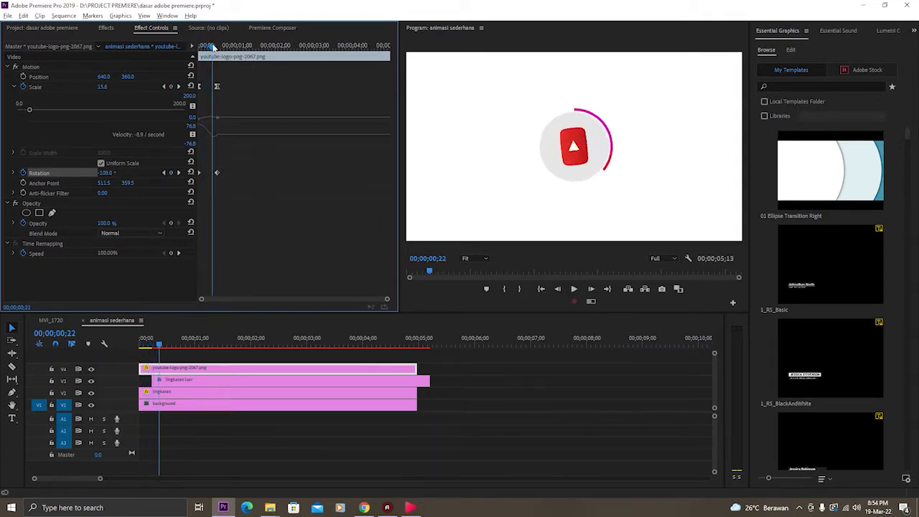
left_click(208, 46)
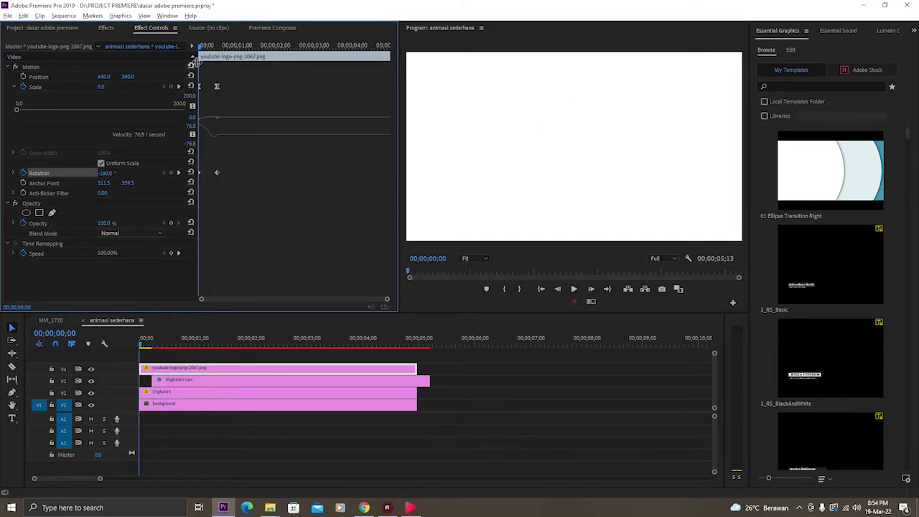
left_click_drag(201, 47, 221, 54)
key("Home")
key("space")
key("Home")
key("space")
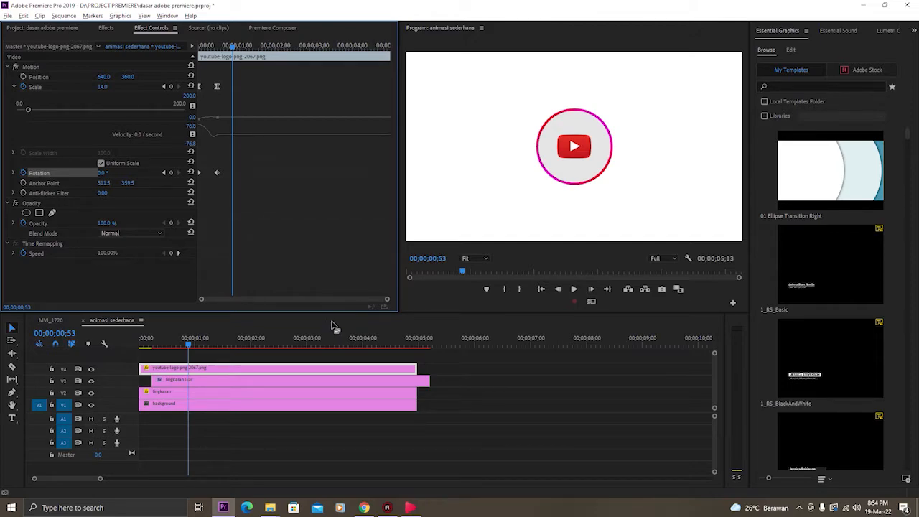
Add a text layer reading "INVADA CHANNEL" over the logo and save the project
left_click(13, 420)
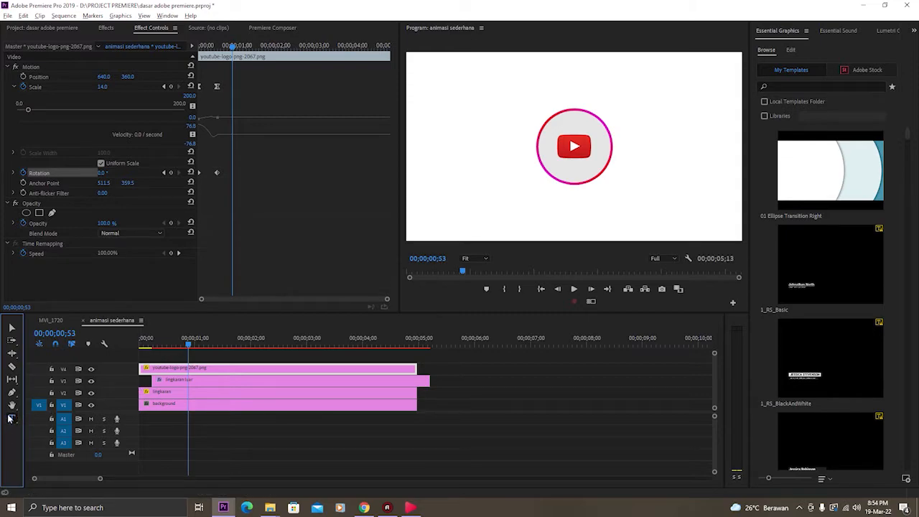
left_click(505, 146)
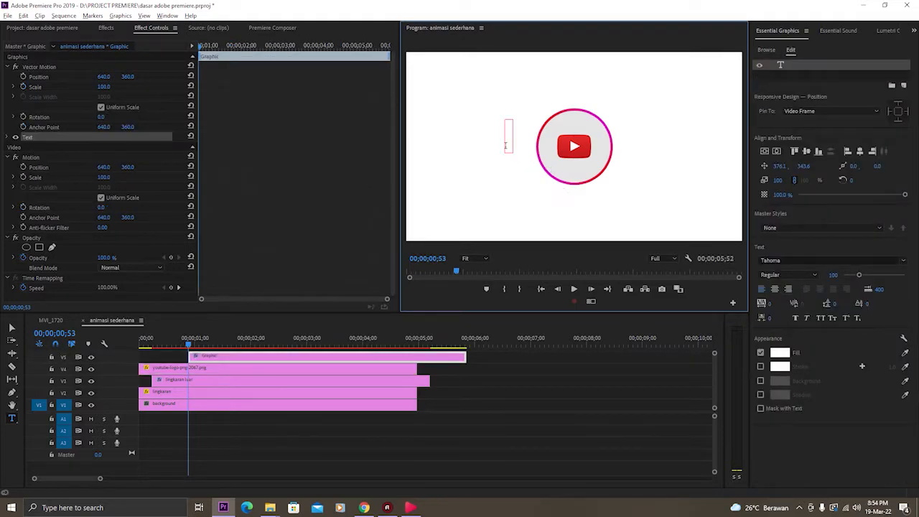
type("invadQA")
key("ctrl+a")
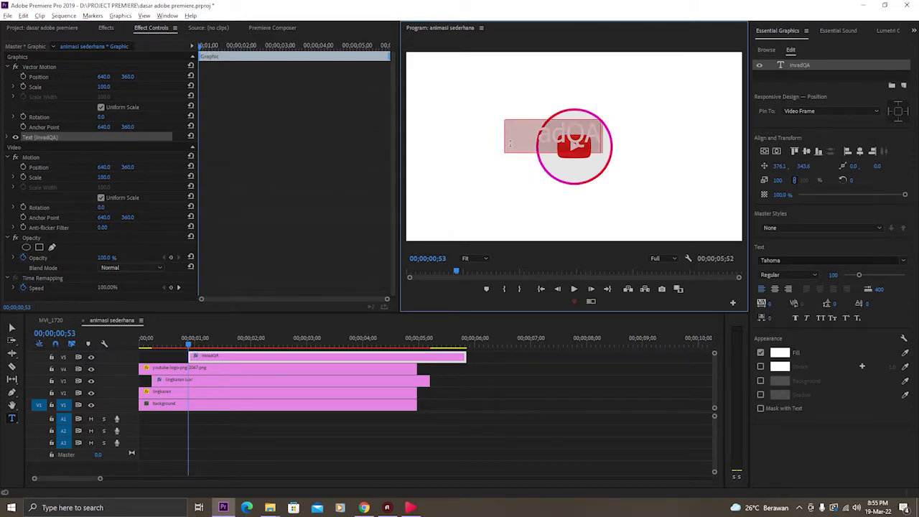
type("INVADA CHANNEL")
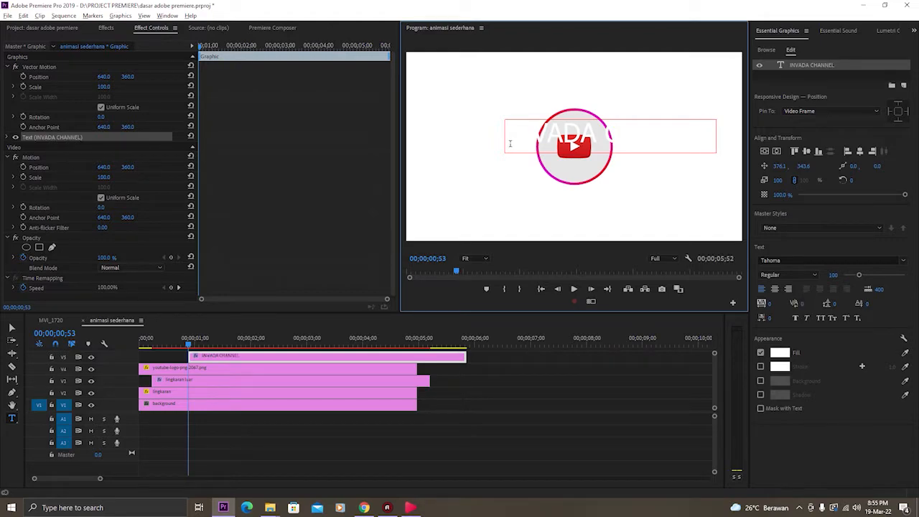
key("ctrl+a")
key("ctrl+s")
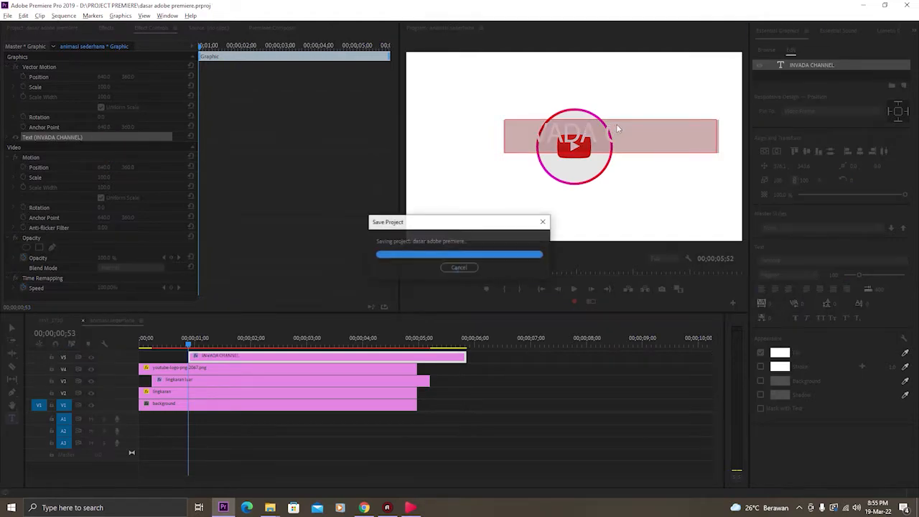
Center the INVADA CHANNEL text horizontally and vertically in the frame and set its fill color to black
left_click(603, 138)
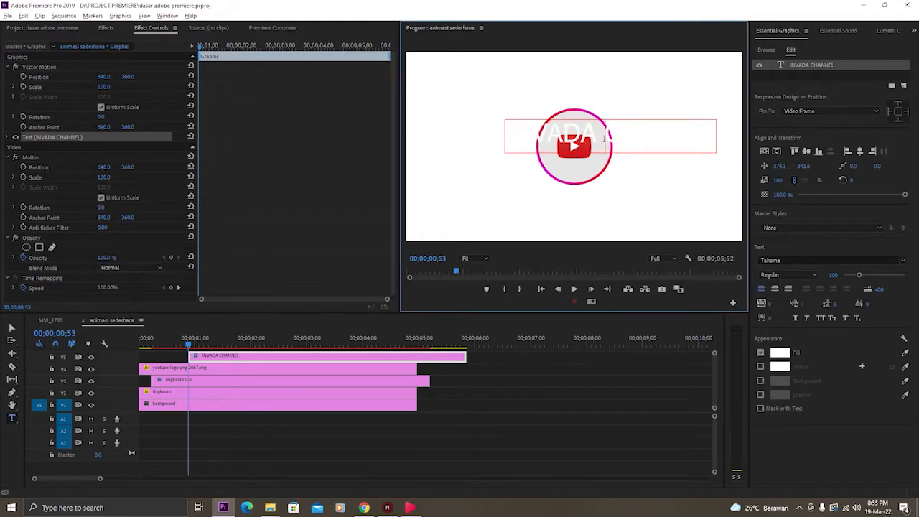
key("ctrl+a")
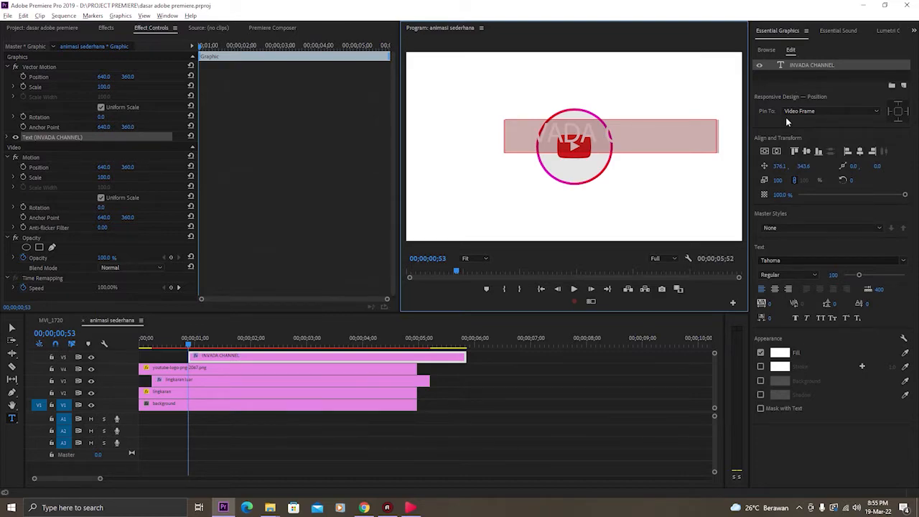
left_click(765, 151)
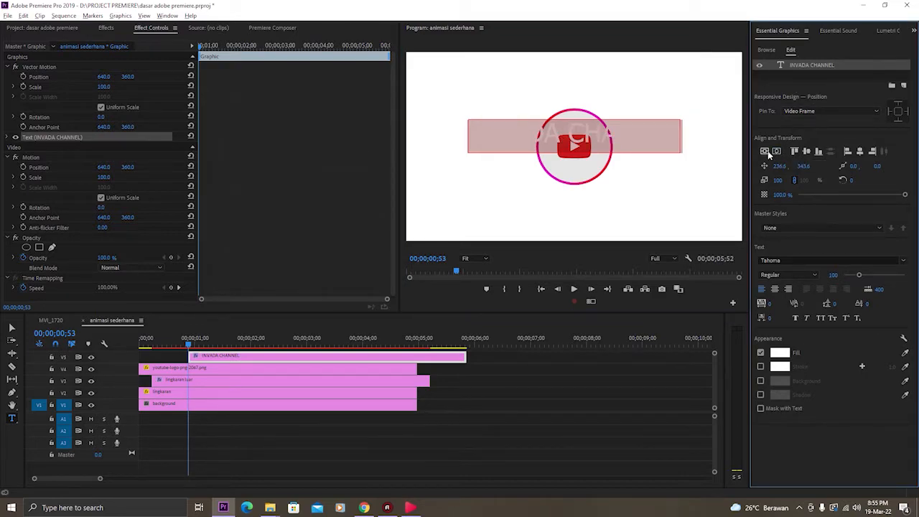
left_click(776, 150)
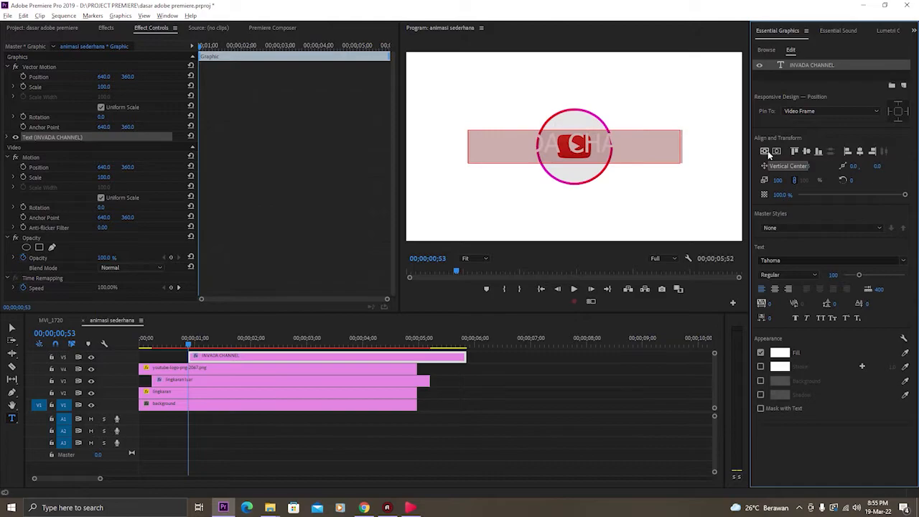
left_click(780, 353)
left_click(475, 208)
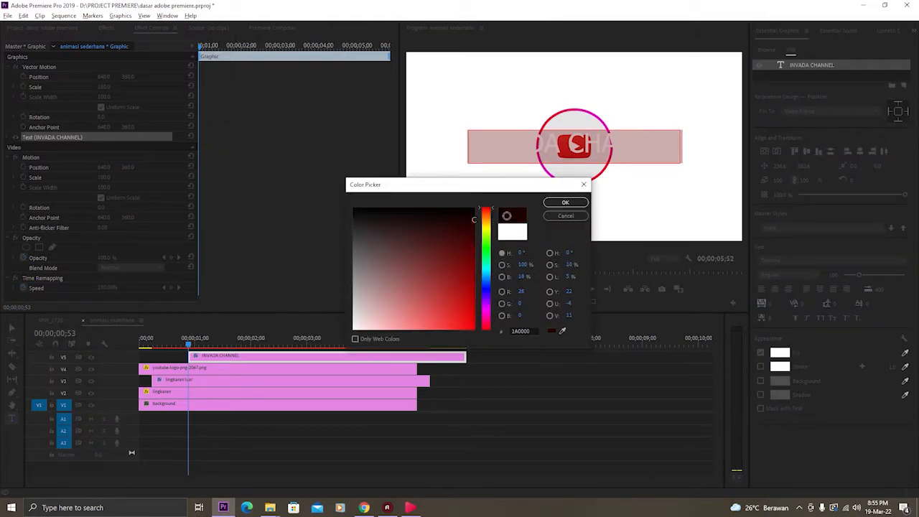
left_click(568, 204)
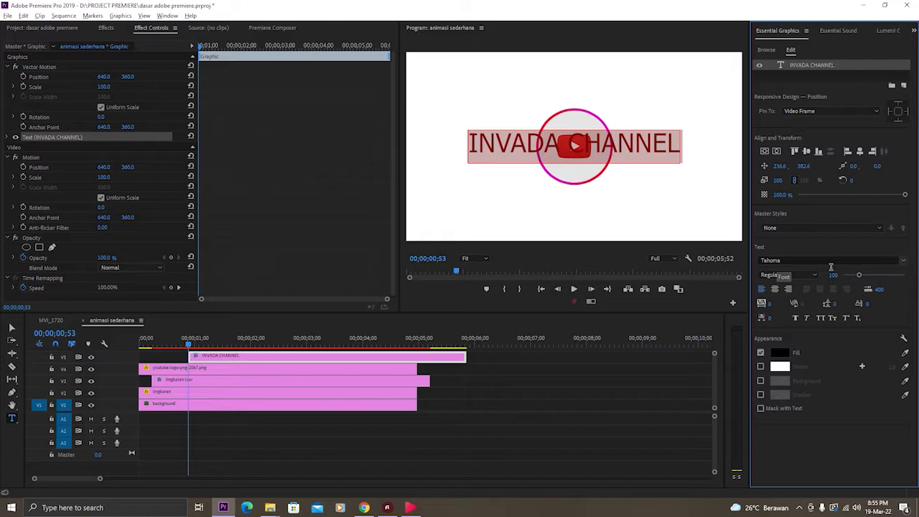
Change the text's font to Uni Sans Heavy CAPS and center it in the frame again
left_click(792, 260)
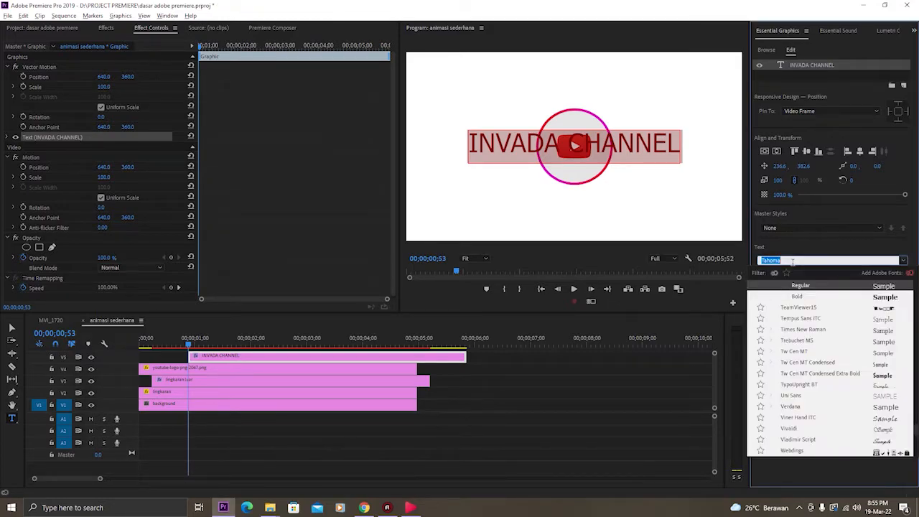
type("UNI")
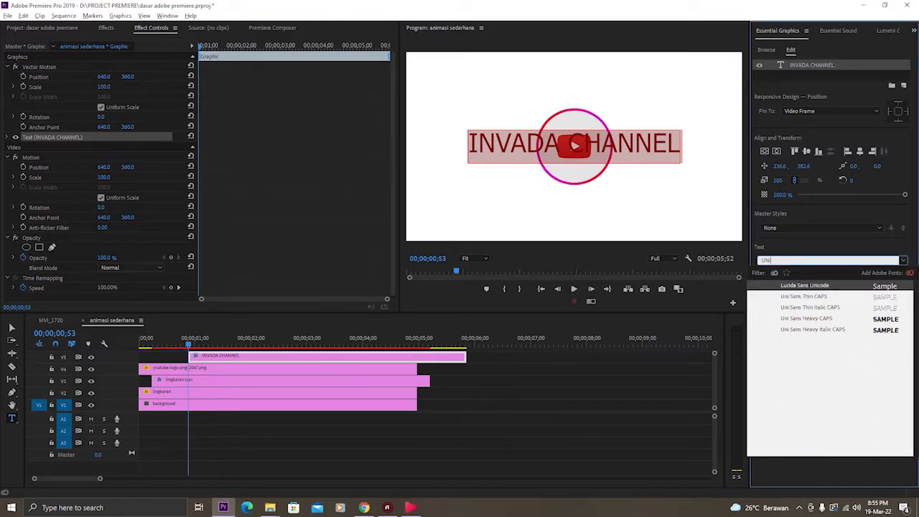
left_click(805, 318)
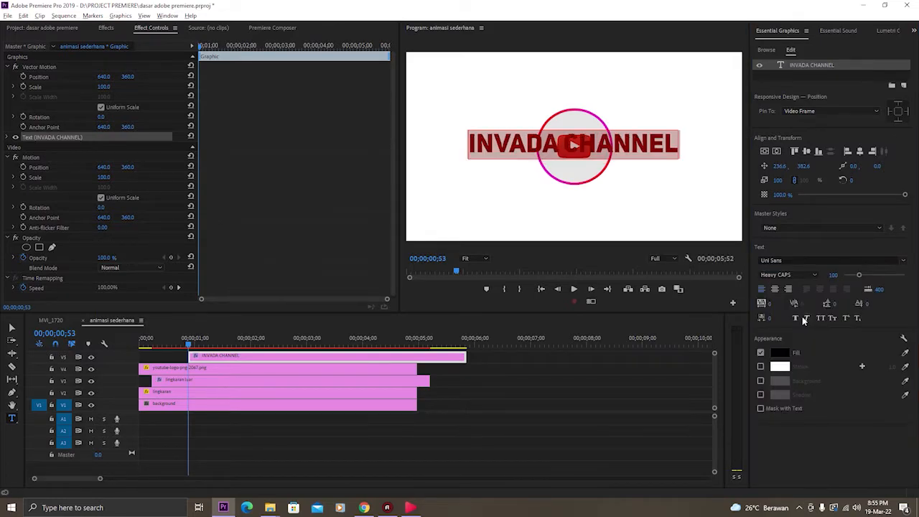
left_click(776, 150)
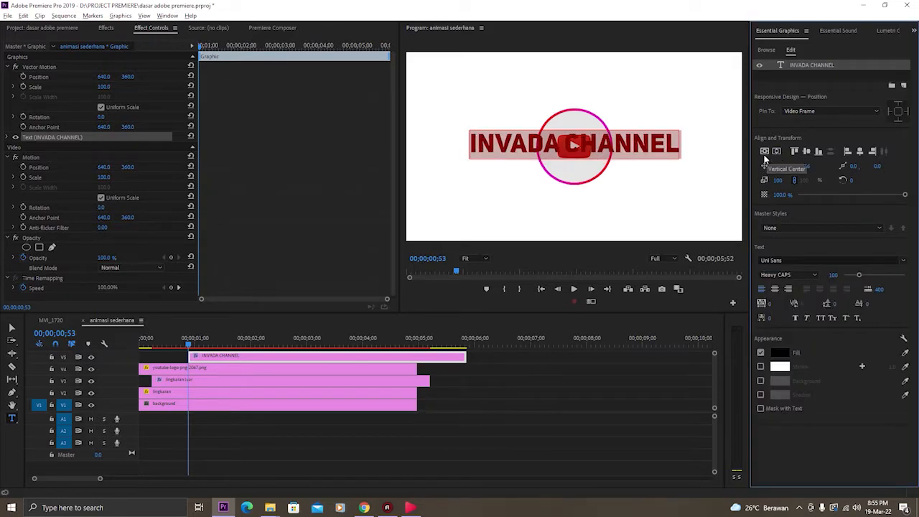
left_click(764, 152)
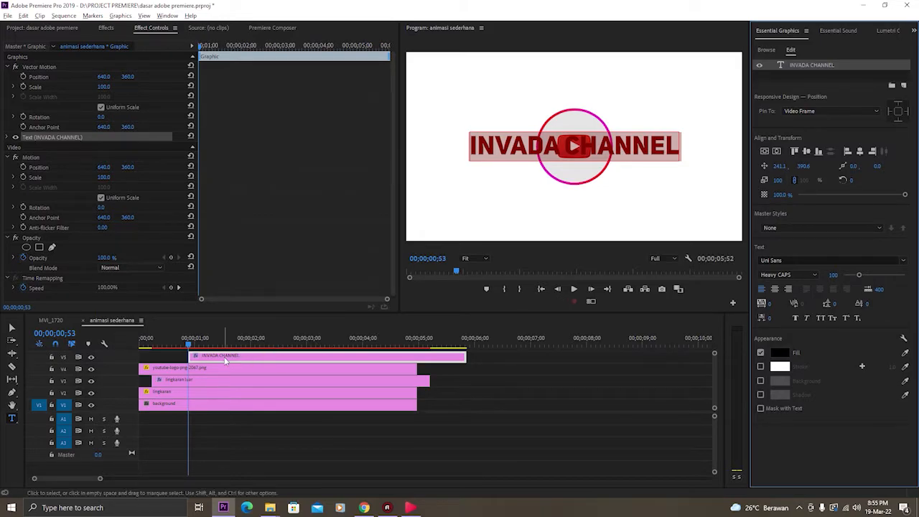
Move the INVADA CHANNEL text clip on V5 to the start of the sequence
left_click_drag(227, 357, 159, 361)
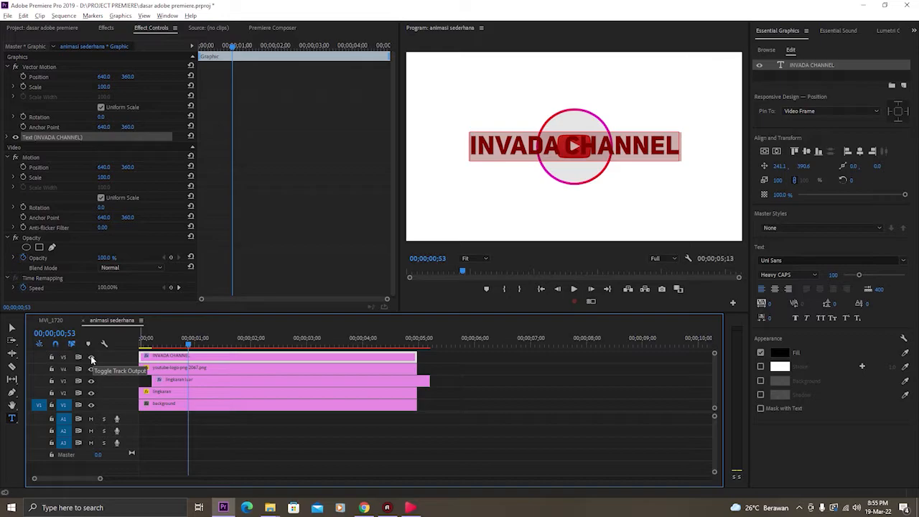
Hide the INVADA CHANNEL text track V5 and trim the end of the lingkaran luar clip to match the other clips
left_click(90, 355)
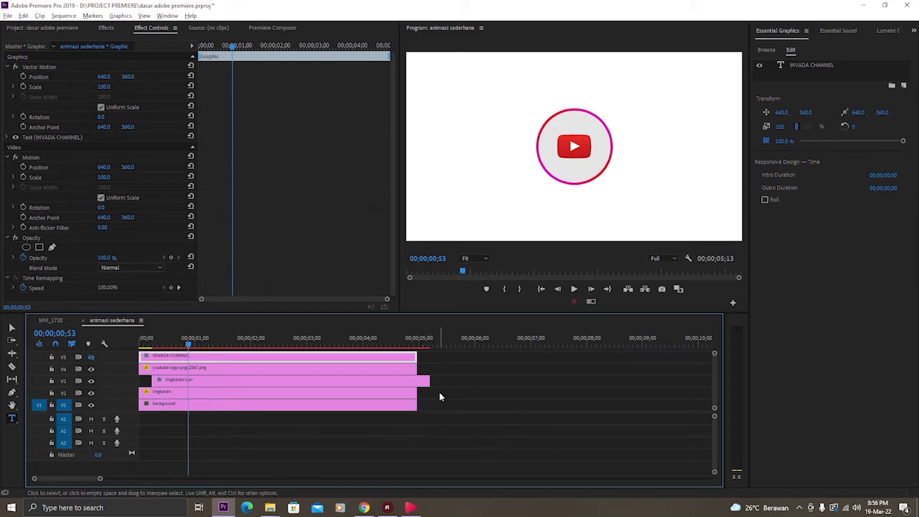
left_click_drag(429, 380, 417, 381)
Nest the youtube-logo, lingkaran luar and lingkaran clips into one sequence named LOGO YOUTUBE
left_click(410, 393)
left_click(409, 381)
left_click(409, 370)
left_click(409, 392)
left_click(409, 381)
left_click(408, 370)
left_click_drag(439, 393, 390, 375)
right_click(390, 374)
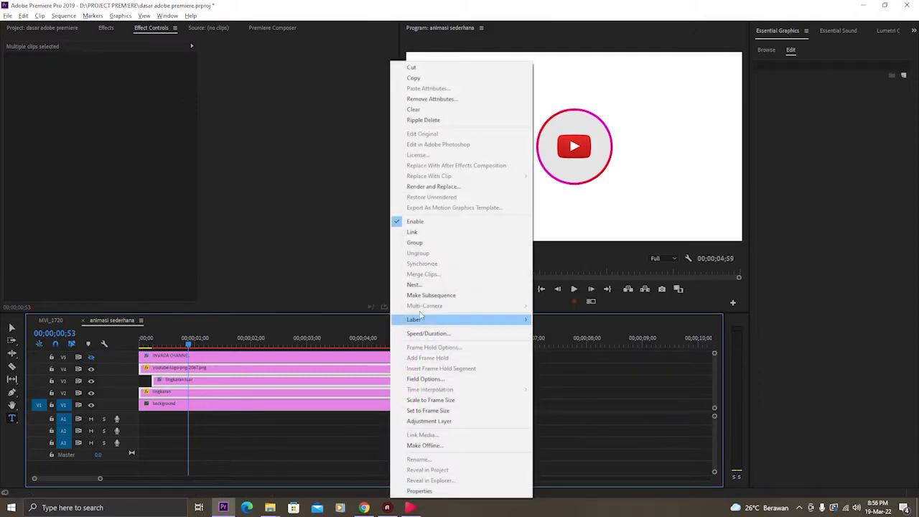
left_click(420, 286)
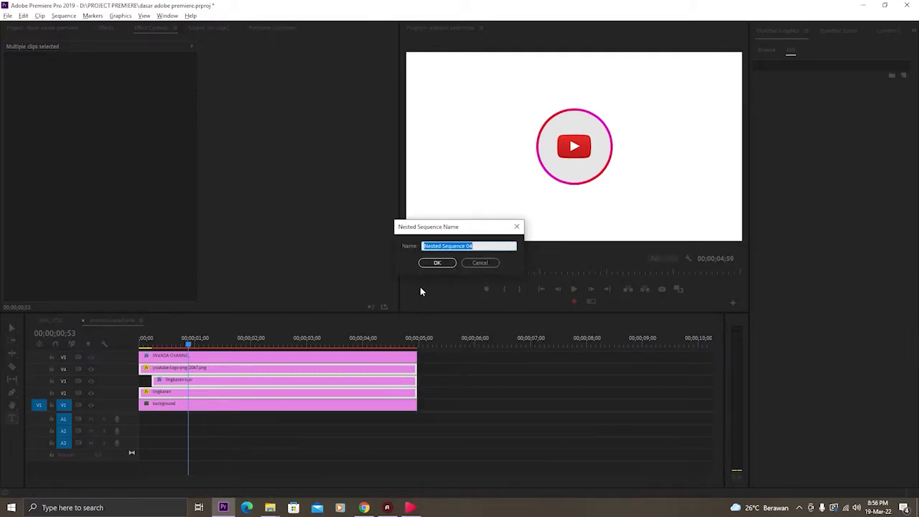
type("LOGO YOUTUBE")
key("Return")
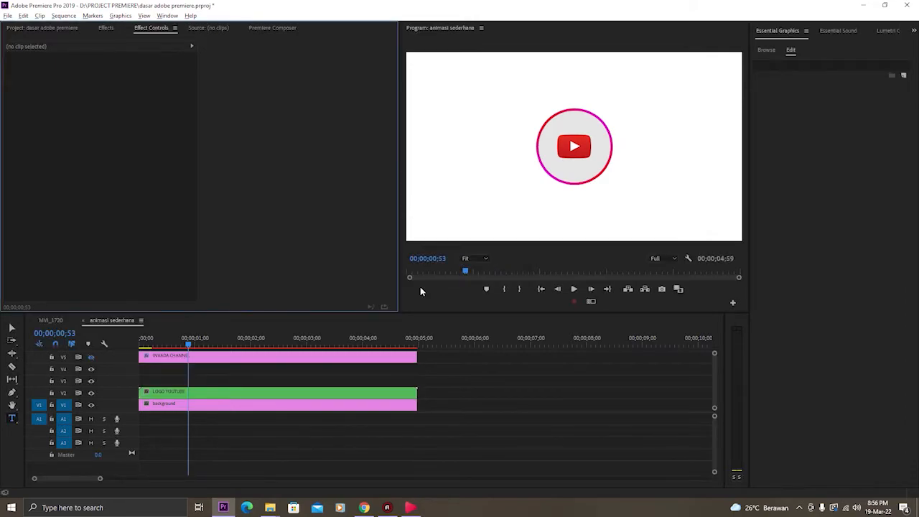
Select the nested LOGO YOUTUBE clip and play its animation from the start of the sequence
left_click(162, 391)
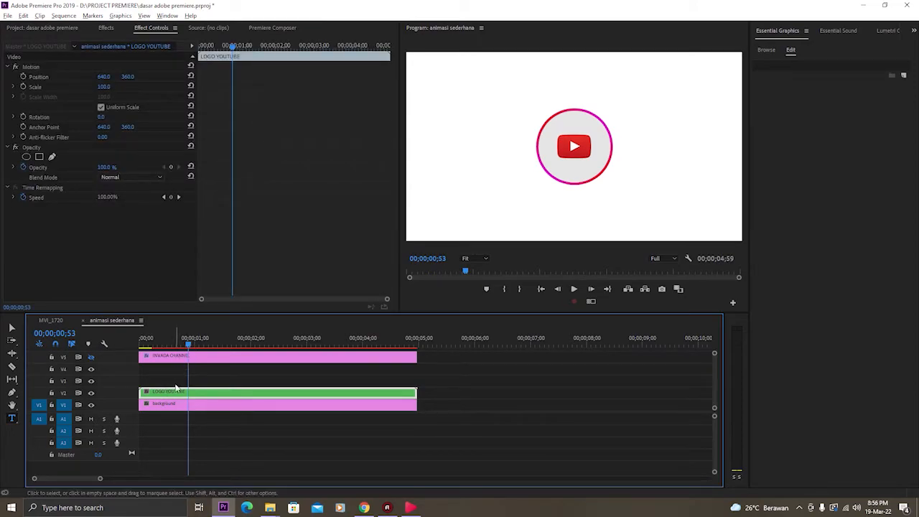
left_click_drag(186, 344, 133, 355)
key("space")
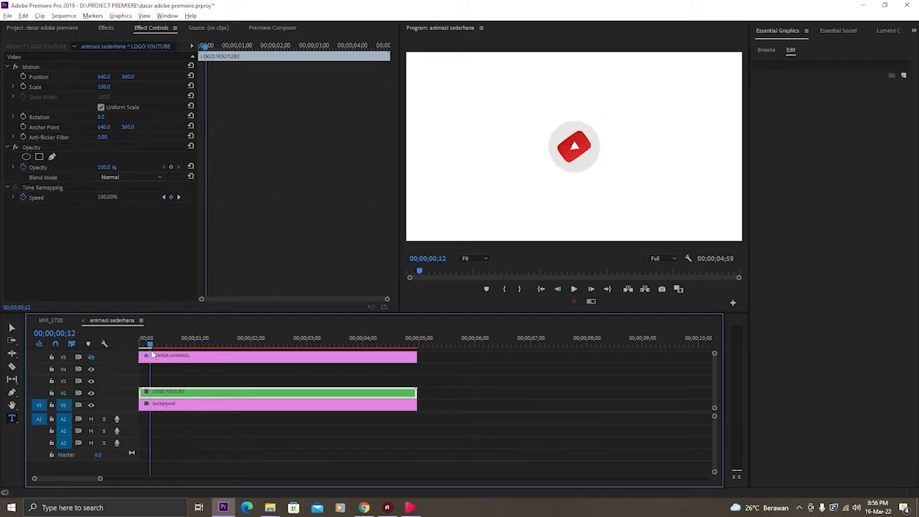
Try the nested clip at scale 90 with a horizontal position of 630, and reset both values
left_click(101, 88)
type("90")
key("Return")
left_click(105, 77)
type("630")
key("Return")
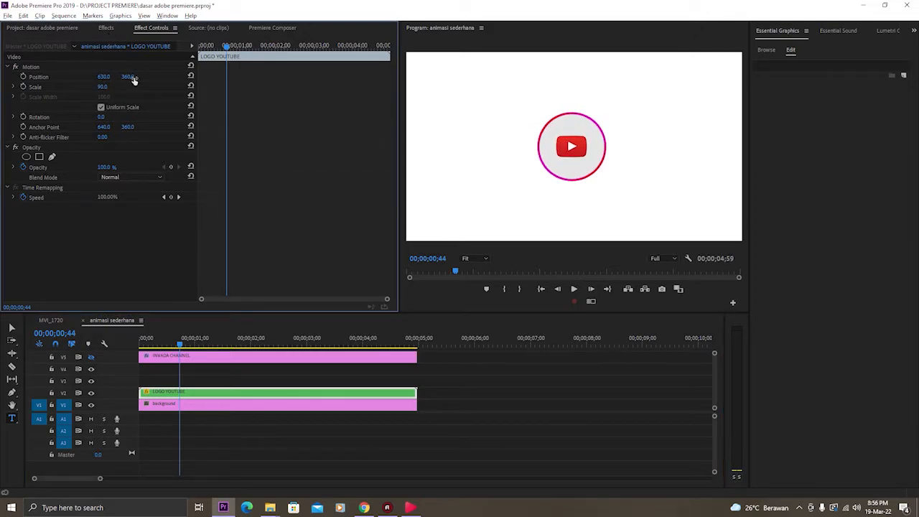
left_click(189, 75)
left_click(191, 87)
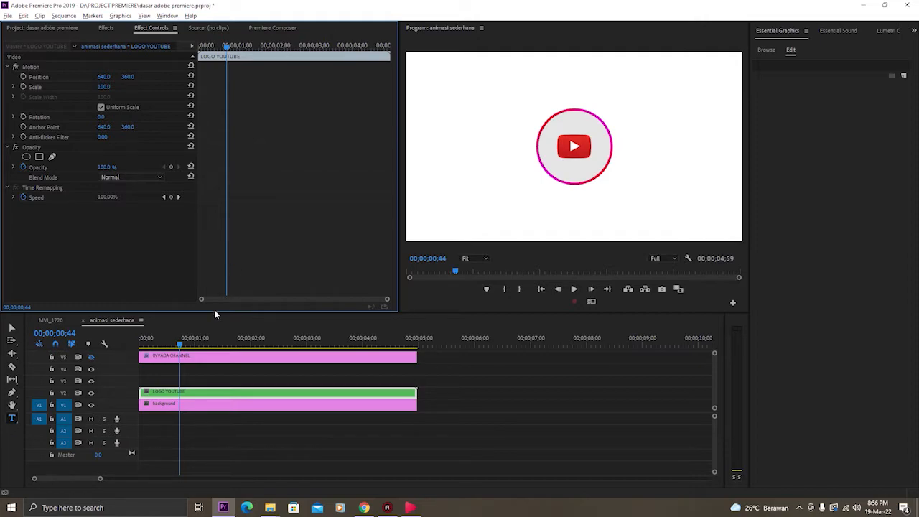
Reduce the scale of the nested LOGO YOUTUBE clip to 80
left_click_drag(180, 343, 152, 346)
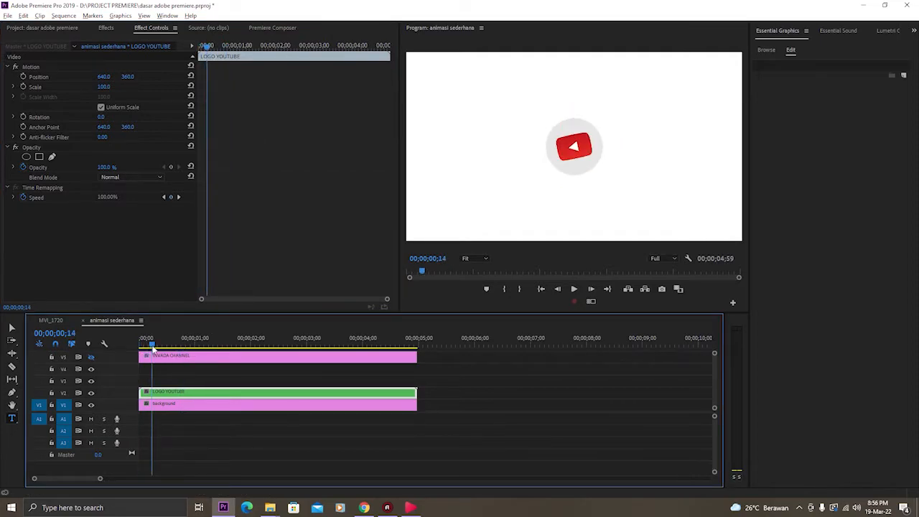
left_click(181, 338)
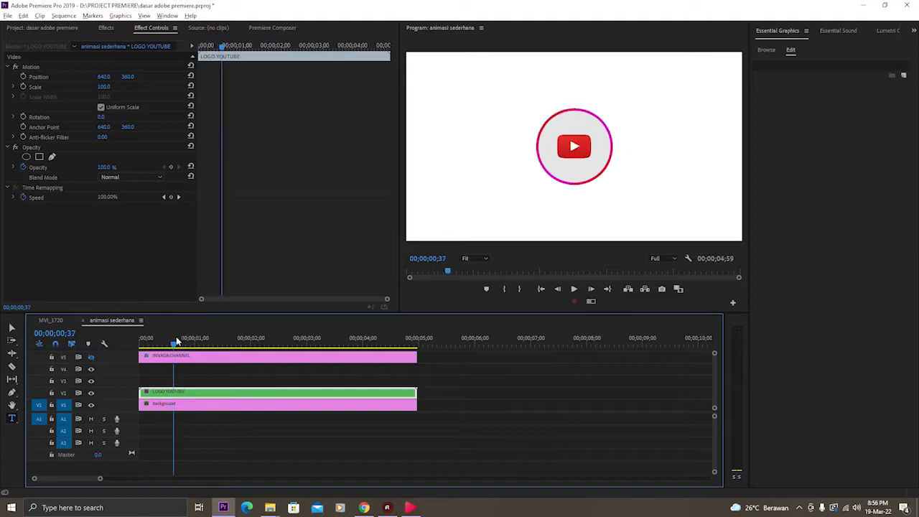
left_click_drag(105, 87, 106, 96)
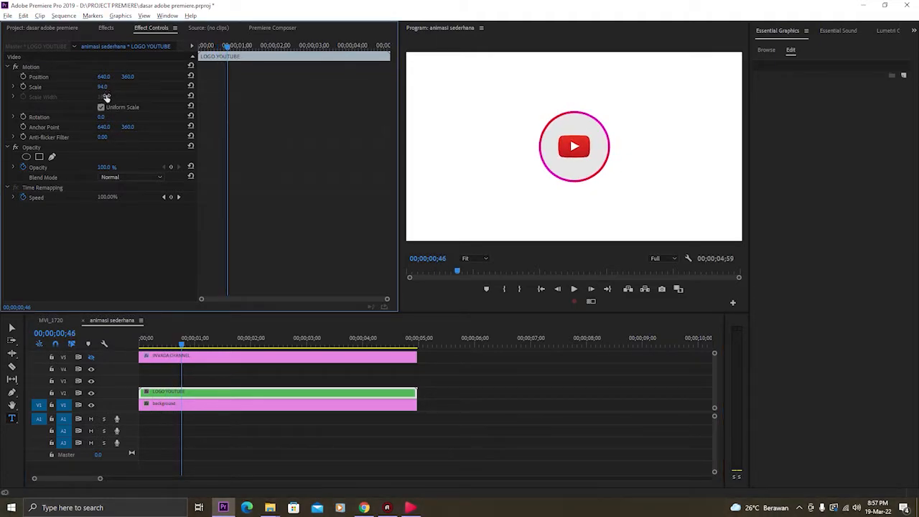
left_click(106, 86)
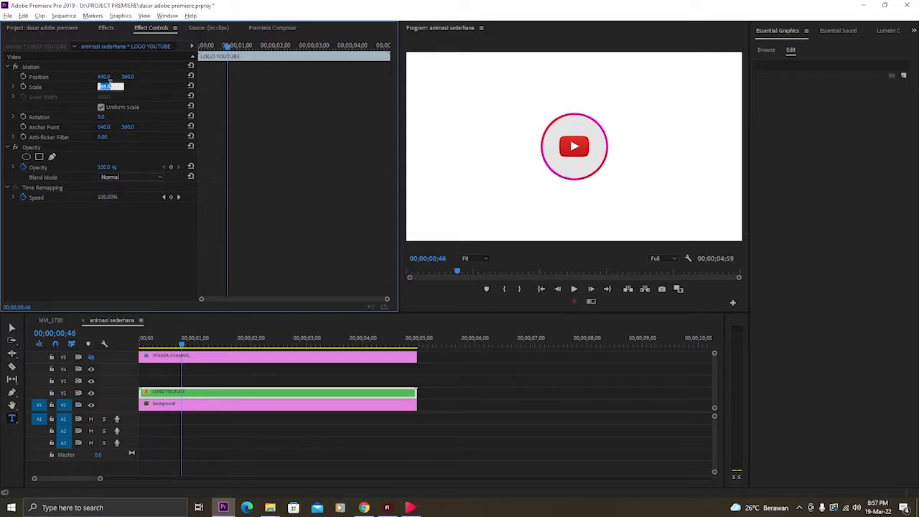
type("90")
key("Return")
left_click(108, 86)
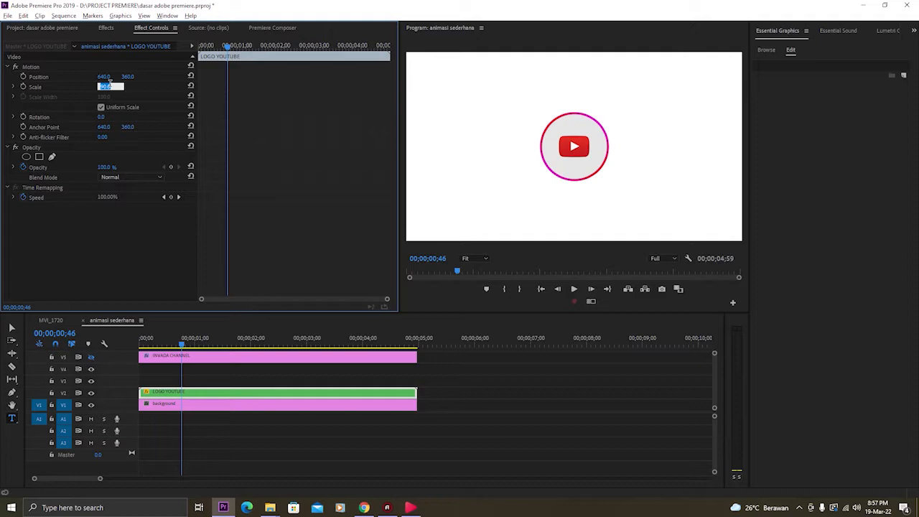
type("85")
key("Return")
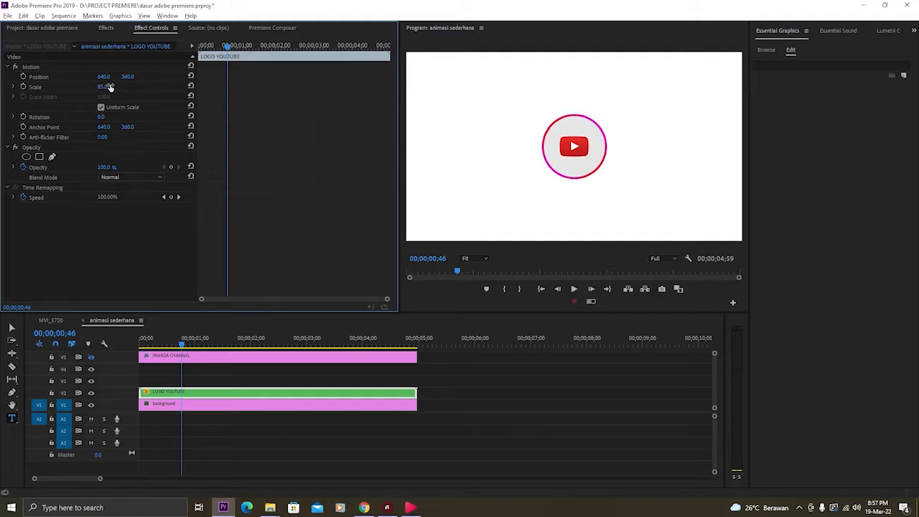
left_click(108, 86)
type("80")
key("Return")
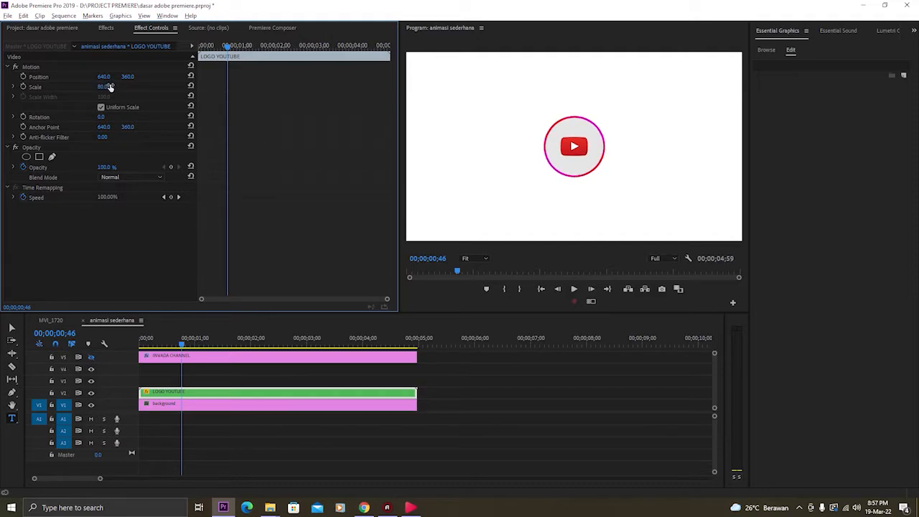
Save the project and start Position keyframing on the LOGO YOUTUBE clip with a keyframe at 00;00;00;42
mouse_move(227, 47)
left_mouse_down()
mouse_move(176, 60)
mouse_move(229, 61)
left_mouse_up()
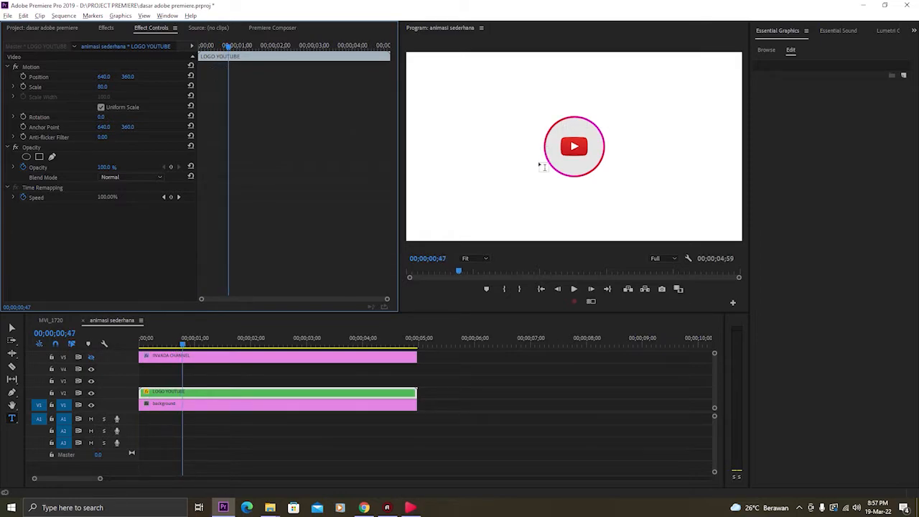
left_click(13, 328)
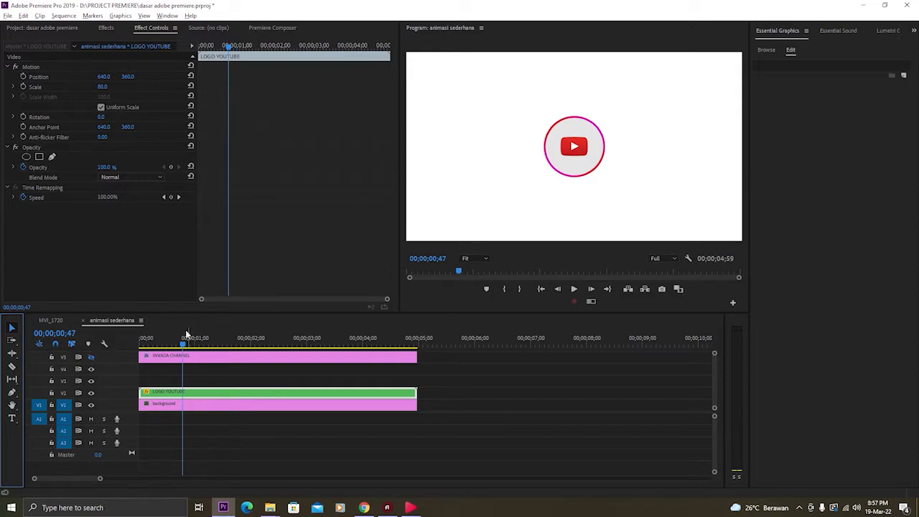
left_click_drag(188, 342, 141, 346)
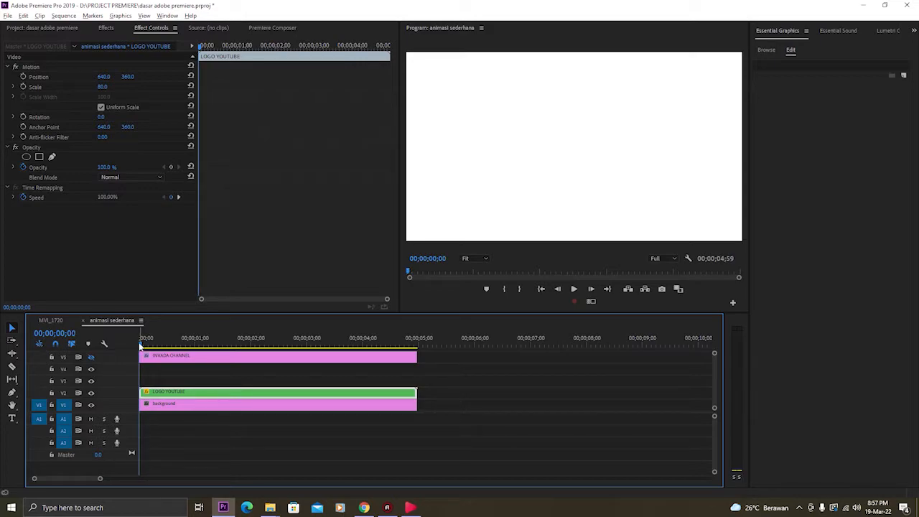
left_click_drag(141, 346, 178, 344)
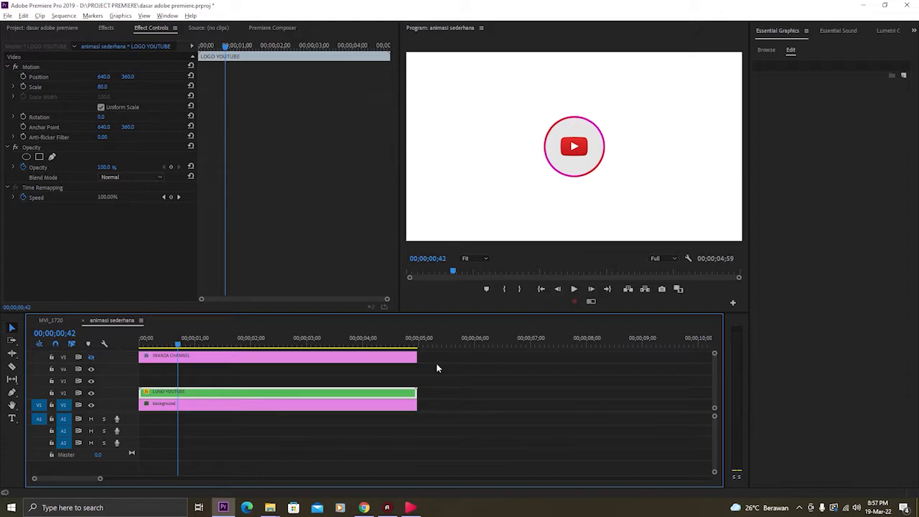
key("ctrl+s")
left_click(23, 77)
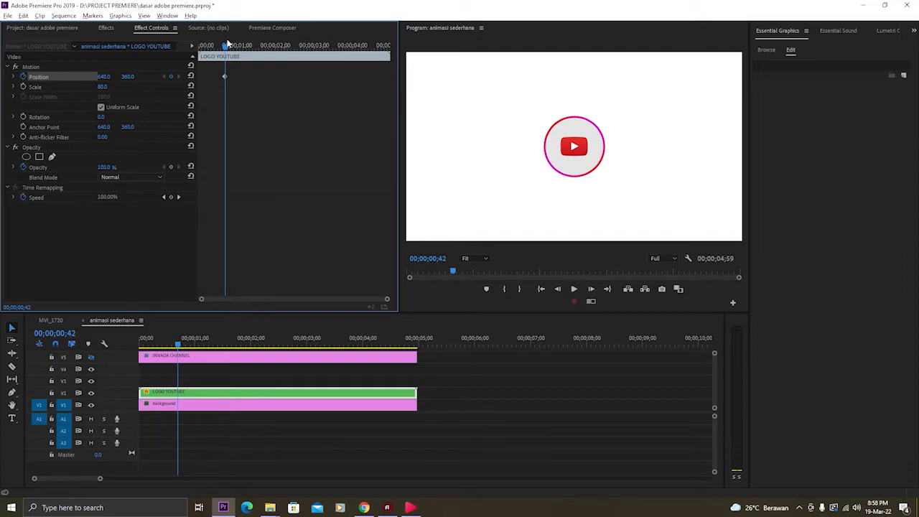
Add a second Position keyframe at 00;00;01;17 and set the logo's horizontal position to 337
left_click_drag(227, 43, 228, 43)
key("Right")
key("Right")
key("Right")
key("Right")
key("Right")
key("Right")
key("Right")
key("Right")
key("Right")
key("Right")
key("Right")
key("Right")
key("Right")
key("Right")
key("Right")
key("Right")
key("Right")
key("Right")
key("Right")
key("Right")
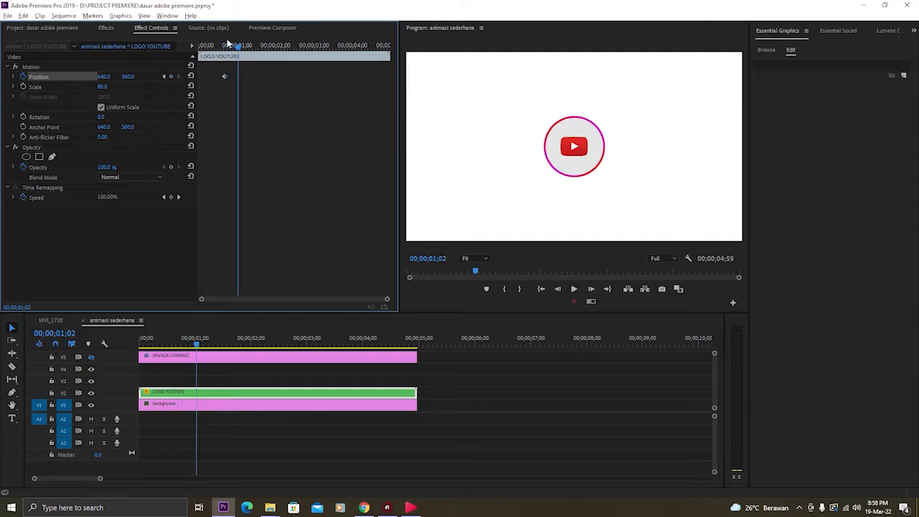
key("Right")
key("Right")
key("Right")
key("Right")
key("Right")
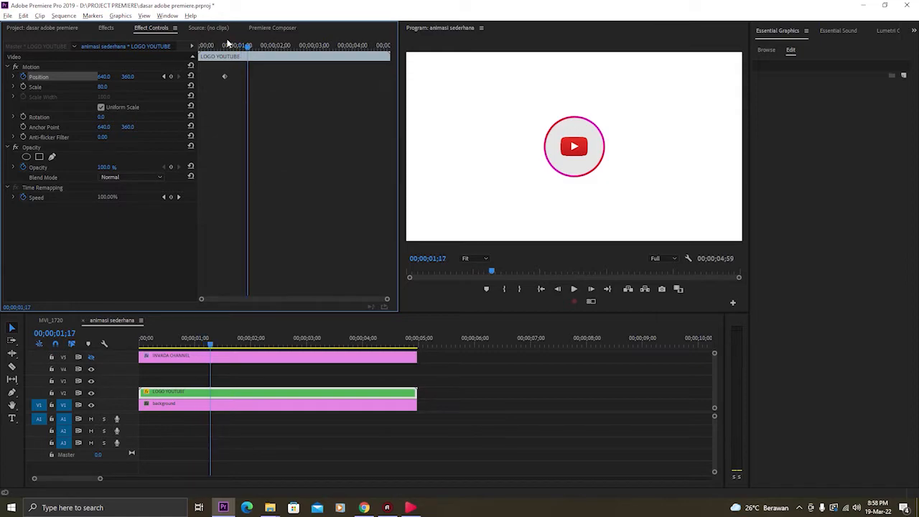
left_click(170, 77)
left_click_drag(104, 81, 68, 93)
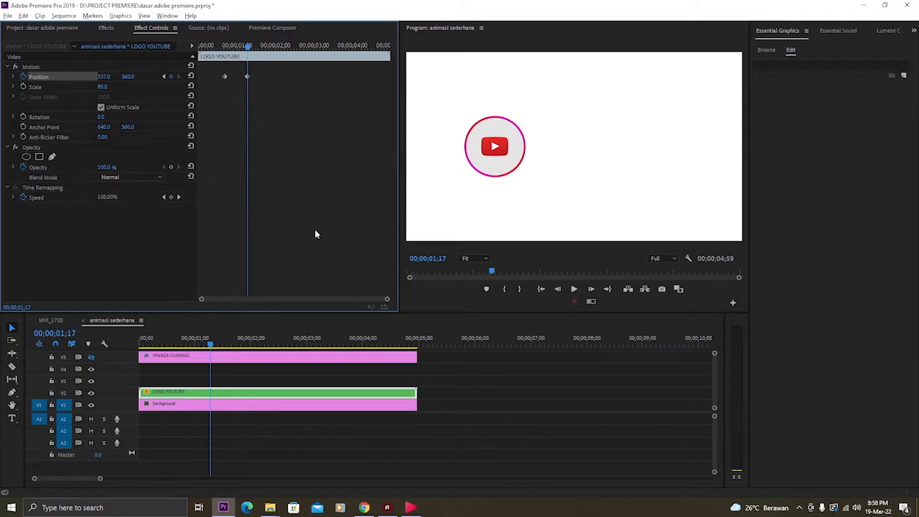
Move the second Position keyframe earlier to about 00;00;01;00, playing back the logo's slide to check its speed
left_click(205, 343)
left_click_drag(205, 342, 130, 347)
key("space")
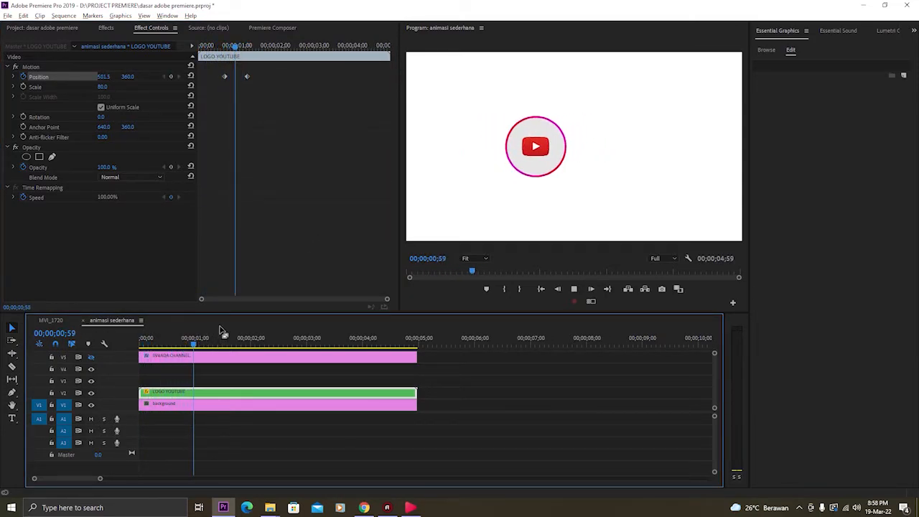
key("space")
left_click_drag(384, 300, 335, 307)
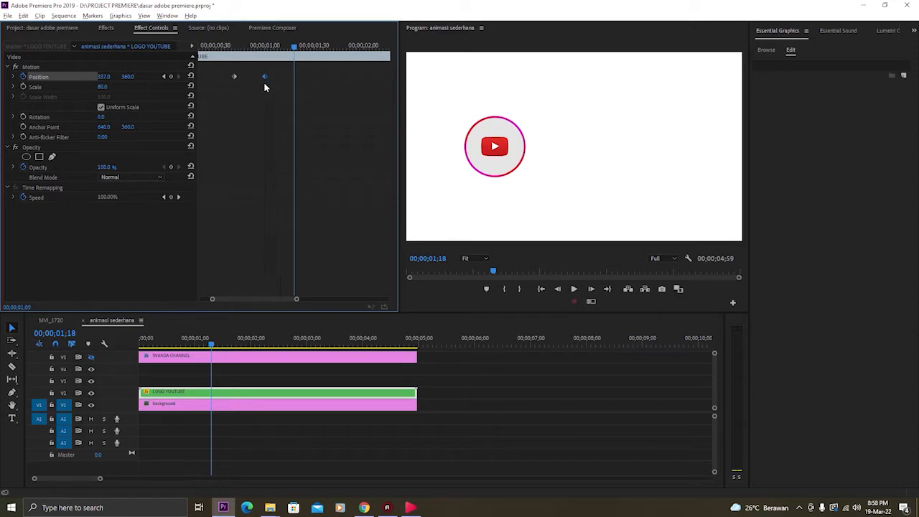
mouse_move(225, 44)
left_mouse_down()
mouse_move(256, 44)
mouse_move(225, 45)
left_mouse_up()
key("space")
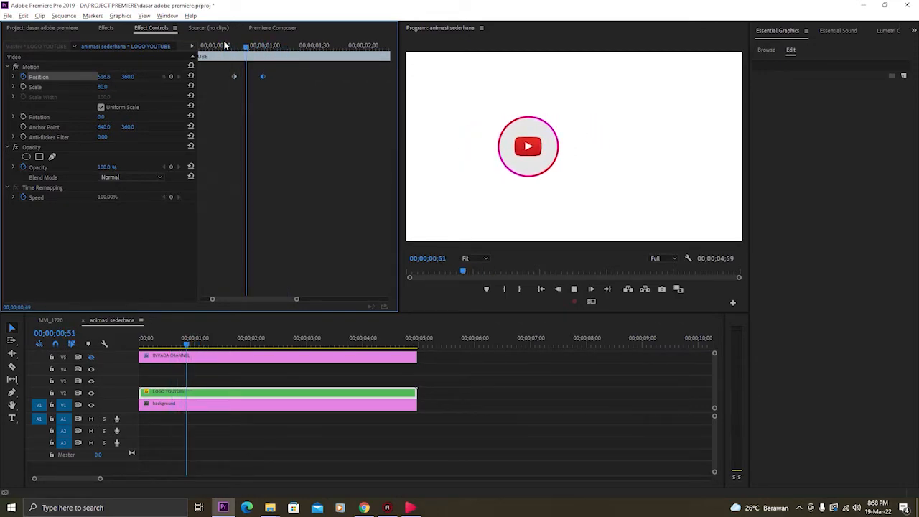
key("space")
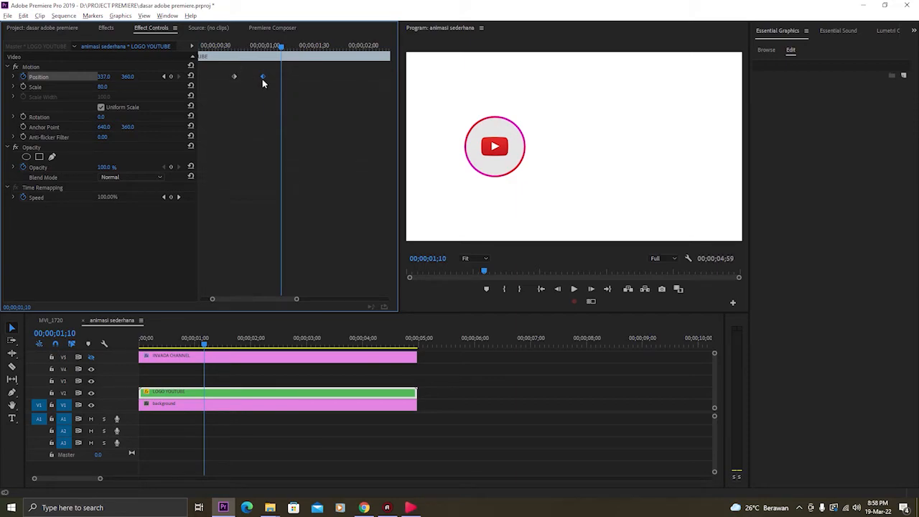
Apply Ease In temporal interpolation to the second Position keyframe and Ease Out to the first
right_click(262, 79)
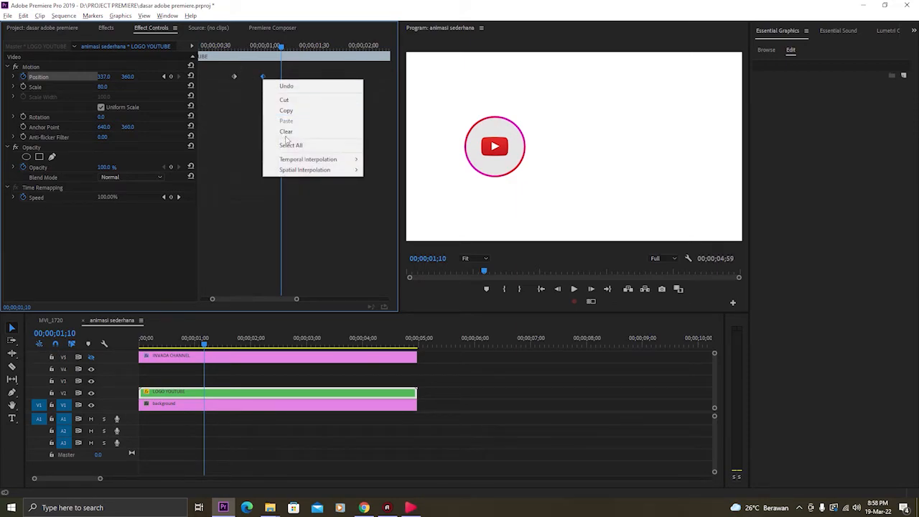
mouse_move(305, 161)
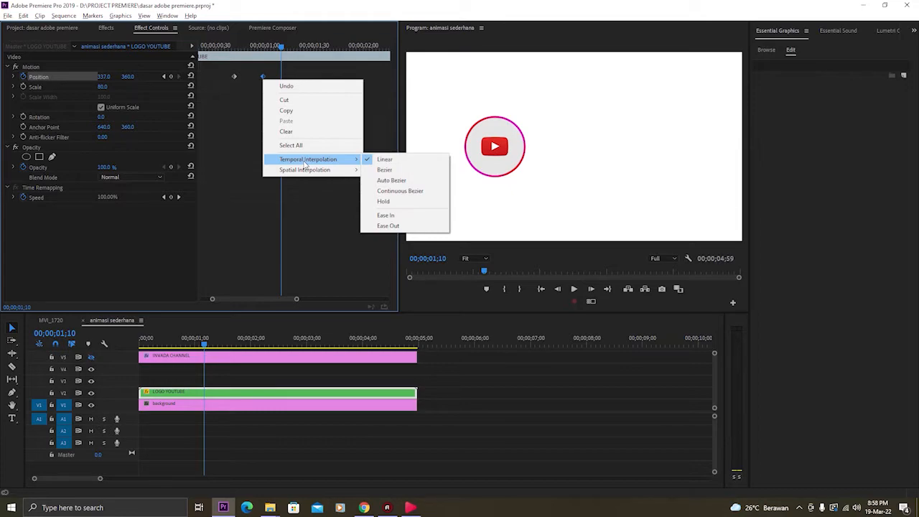
right_click(262, 75)
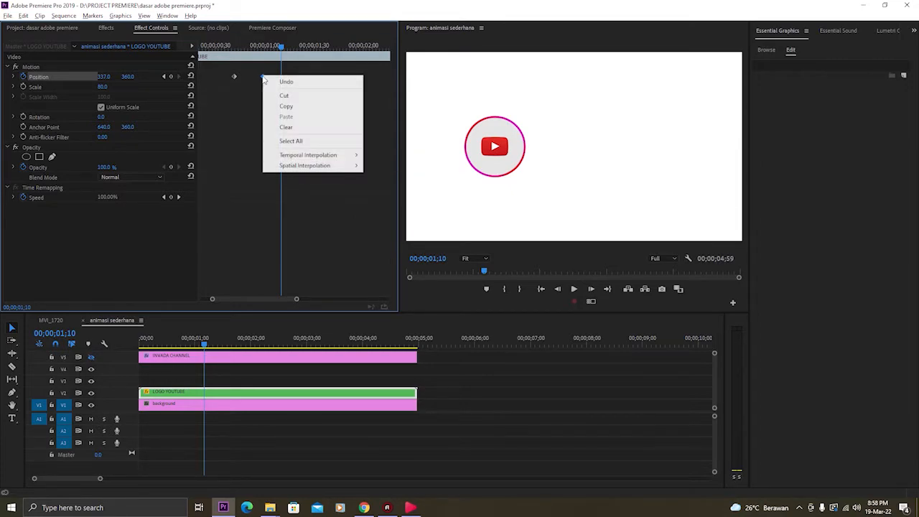
mouse_move(308, 155)
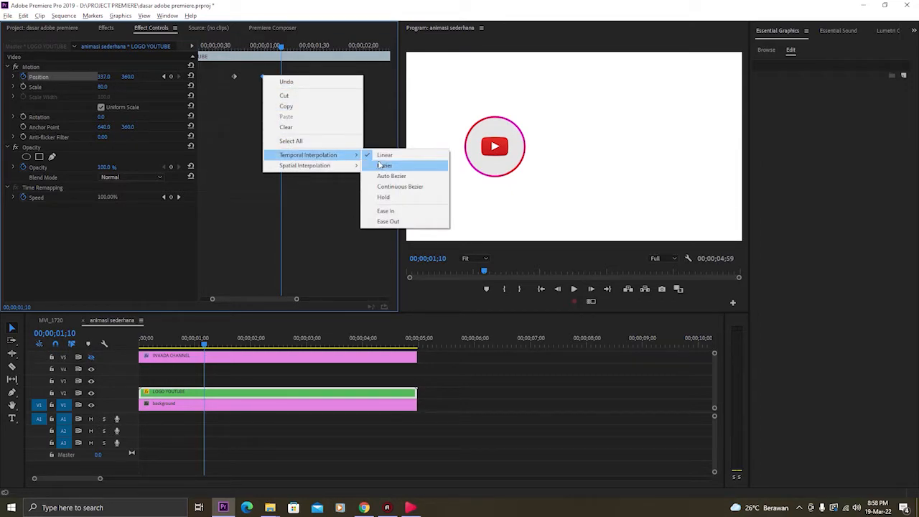
left_click(386, 221)
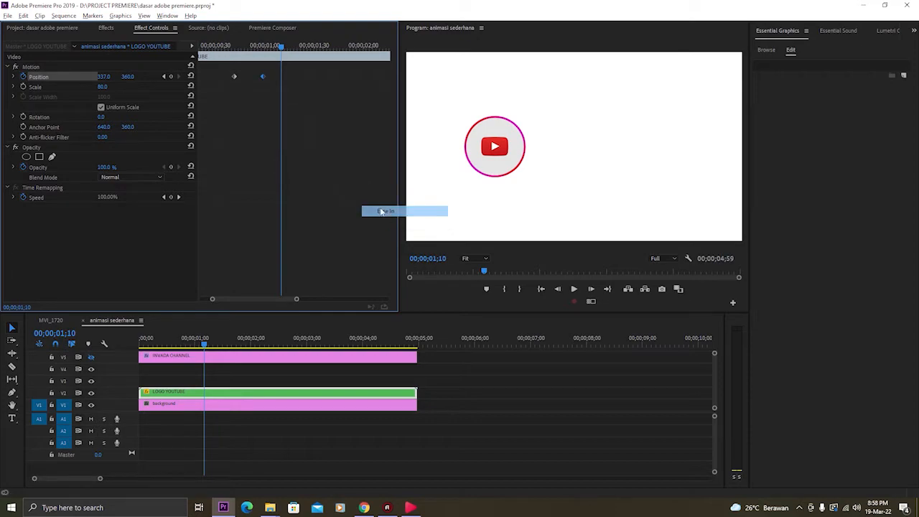
right_click(233, 77)
mouse_move(288, 160)
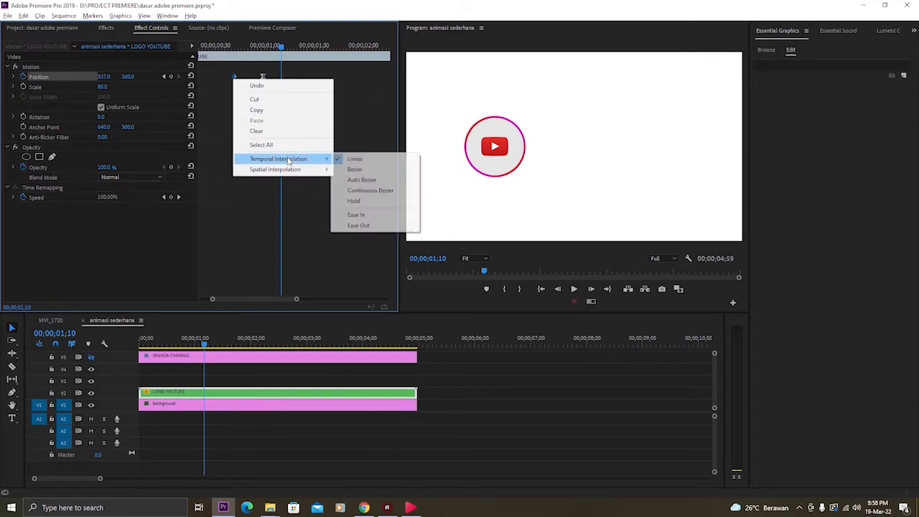
left_click(362, 215)
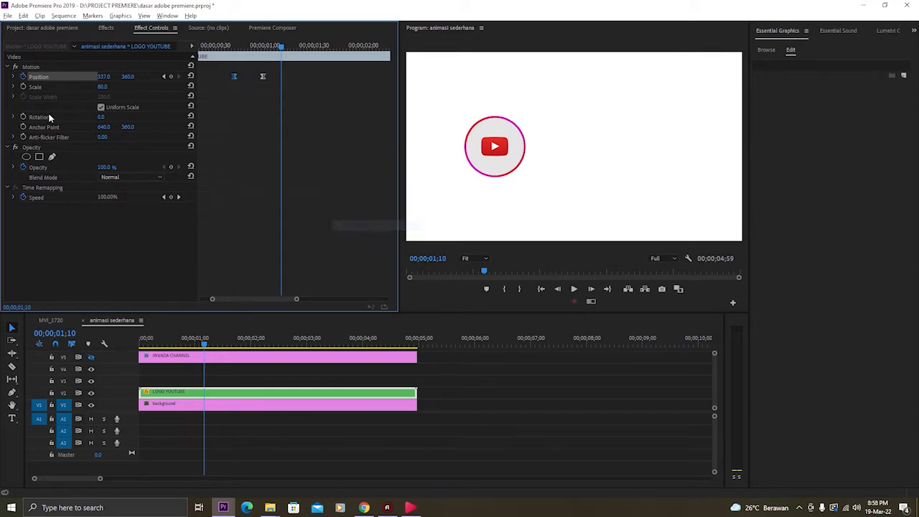
Reshape the first Position keyframe's velocity curve so the logo's slide starts fast and slows down, and play it back
left_click(13, 78)
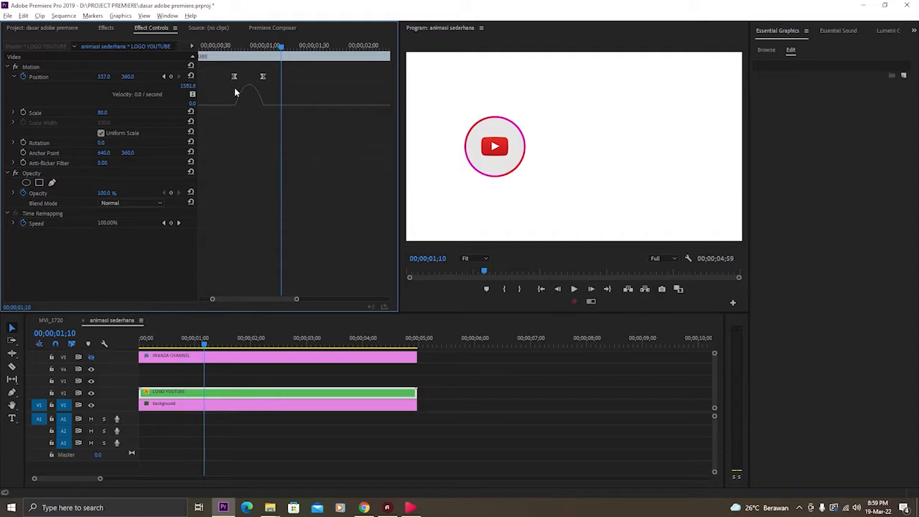
left_click(234, 76)
left_click_drag(238, 106, 247, 87)
left_click(231, 48)
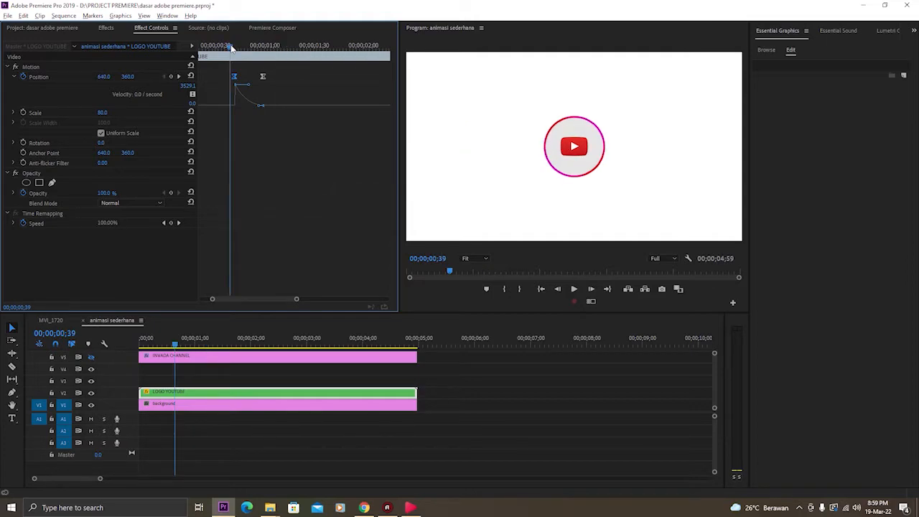
key("space")
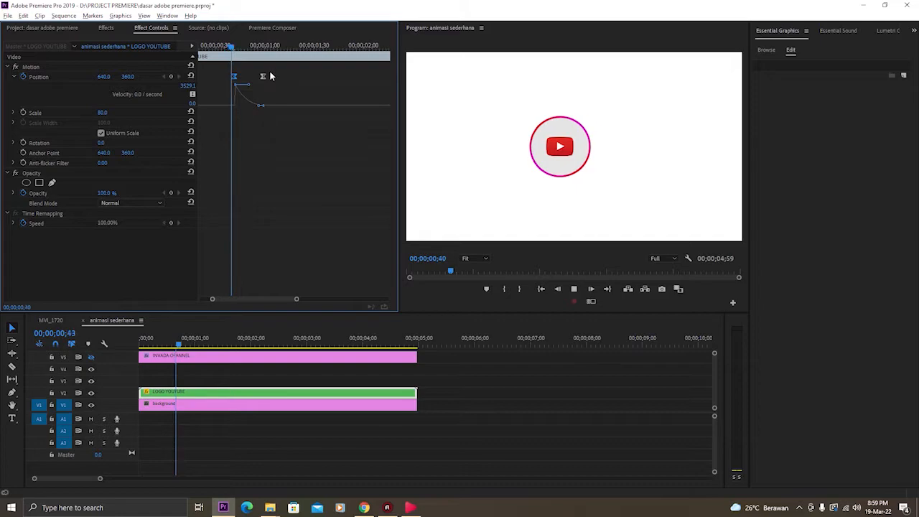
key("space")
Move the second Position keyframe of LOGO YOUTUBE to about 00;00;01;12, playing back the slide to check its speed
left_click_drag(262, 77, 280, 78)
left_click(224, 48)
key("space")
key("space")
left_click_drag(280, 78, 284, 77)
left_click(233, 48)
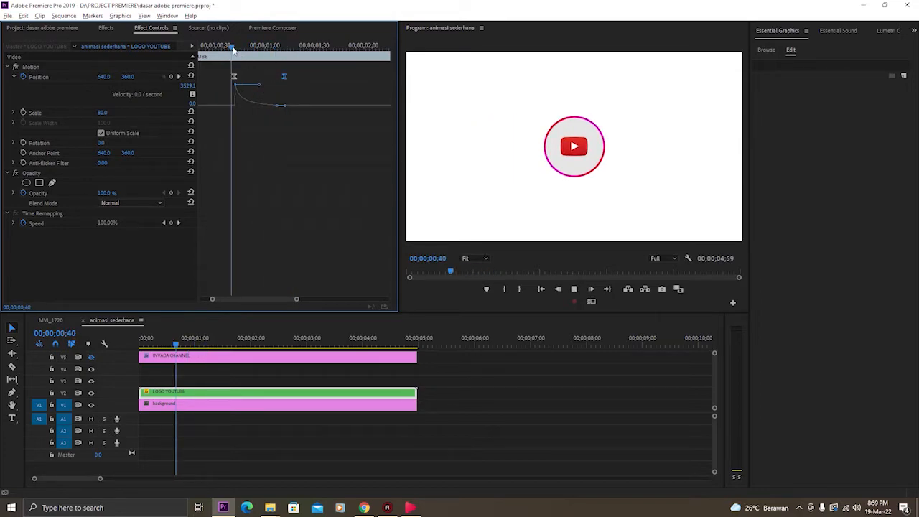
key("space")
left_click(234, 49)
left_click(234, 49)
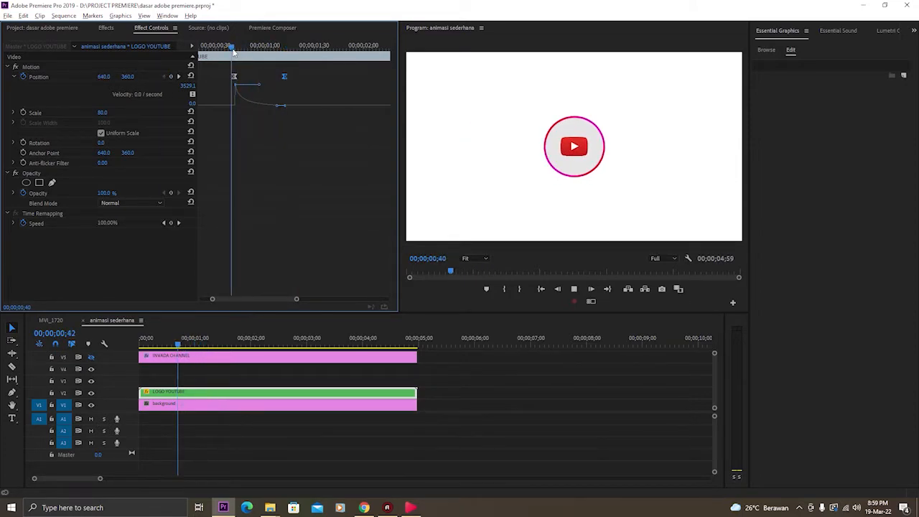
key("space")
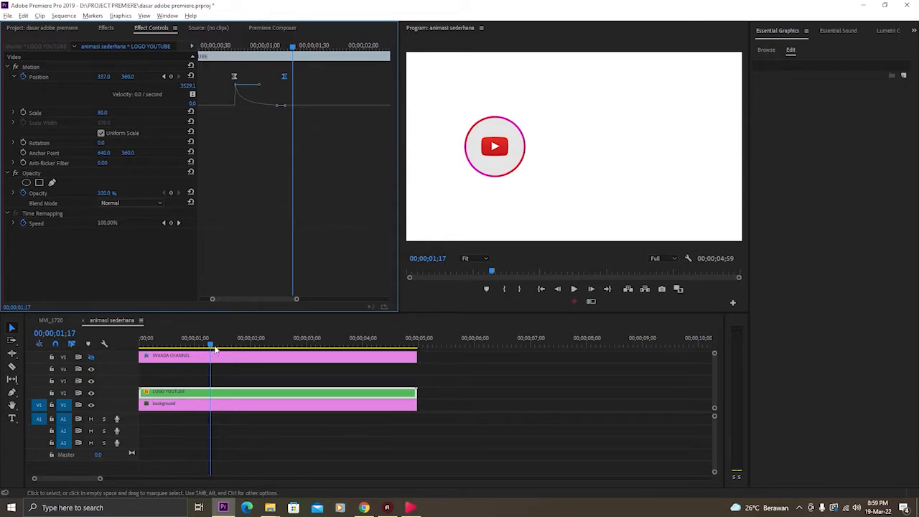
key("space")
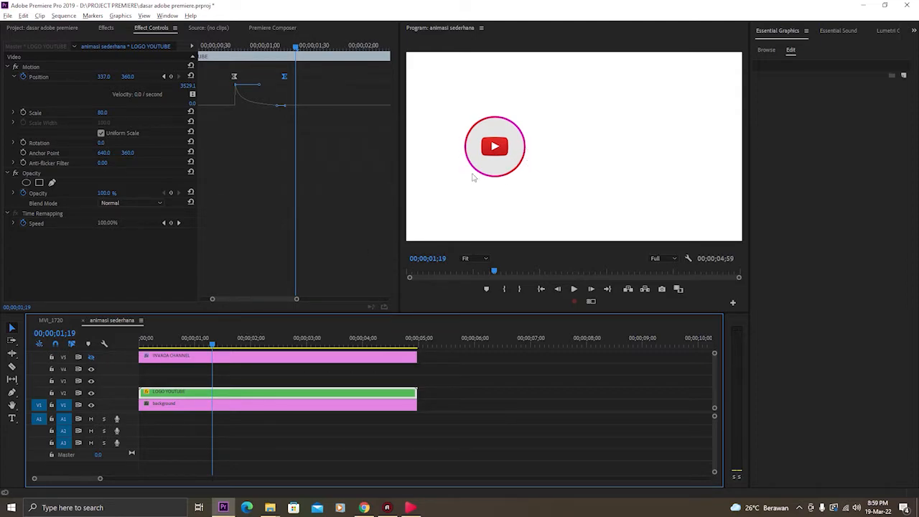
Make the INVADA CHANNEL title visible and restack the clips, with LOGO YOUTUBE on V3 and the title beneath it on V2
left_click(216, 358)
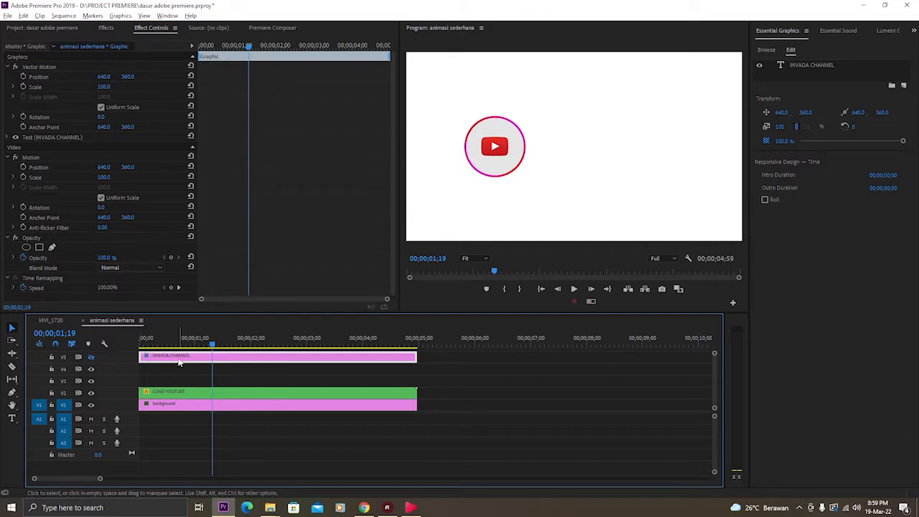
left_click(91, 357)
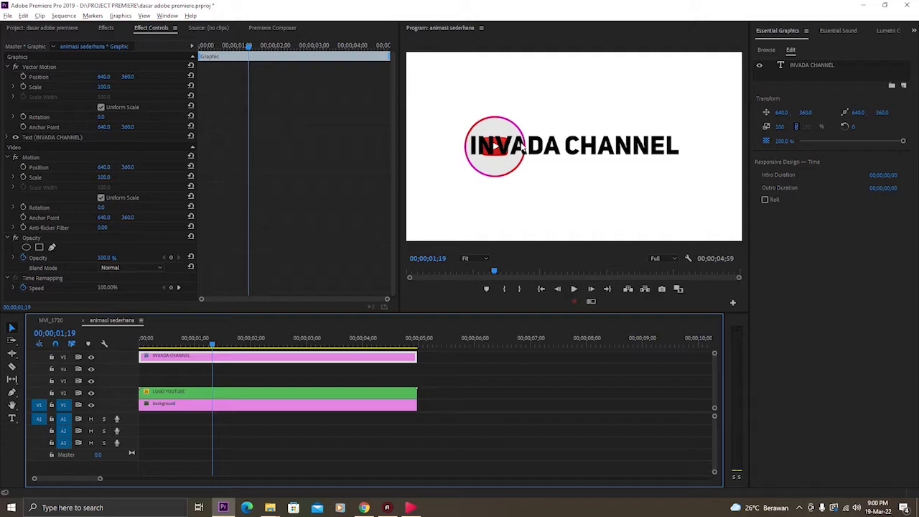
left_click(183, 391)
left_click_drag(182, 391, 183, 385)
left_click(186, 359)
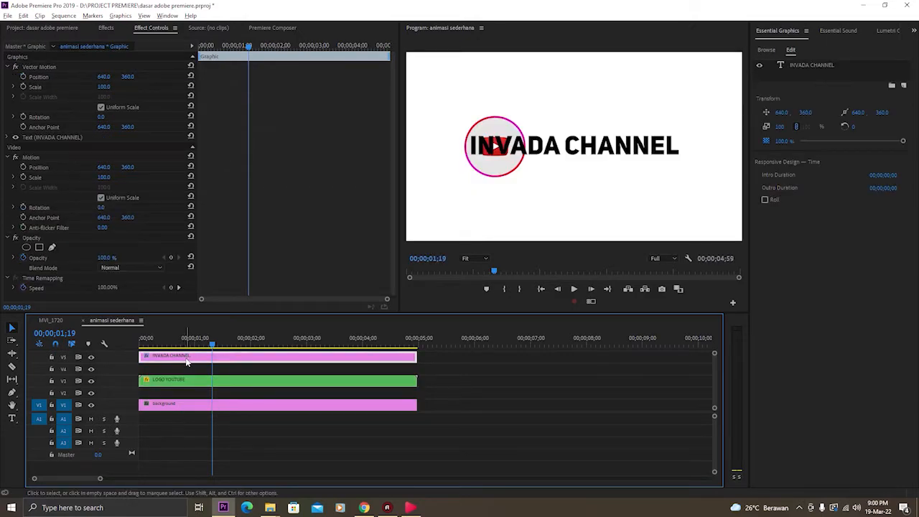
left_click_drag(186, 364, 187, 392)
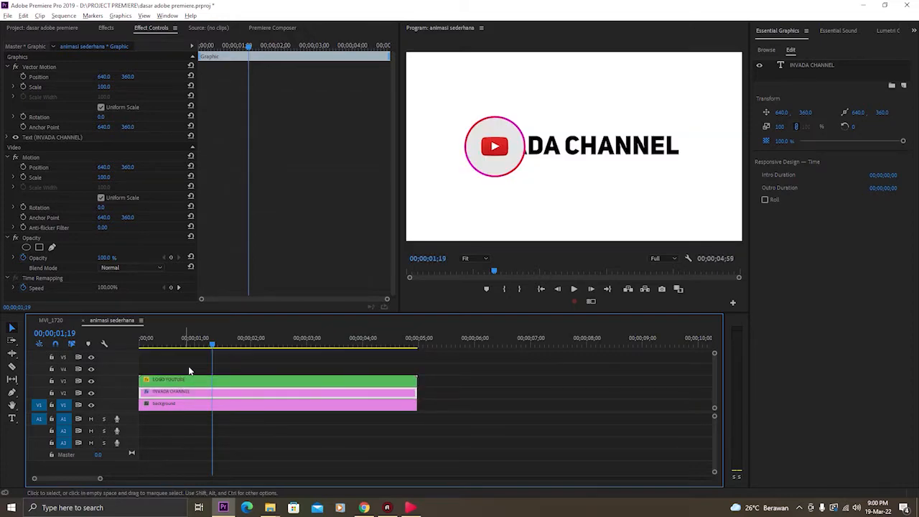
Try moving the INVADA CHANNEL title to a horizontal position of 852 at 00;00;01;03, and reset its position
mouse_move(200, 347)
left_mouse_down()
mouse_move(144, 346)
mouse_move(198, 345)
left_mouse_up()
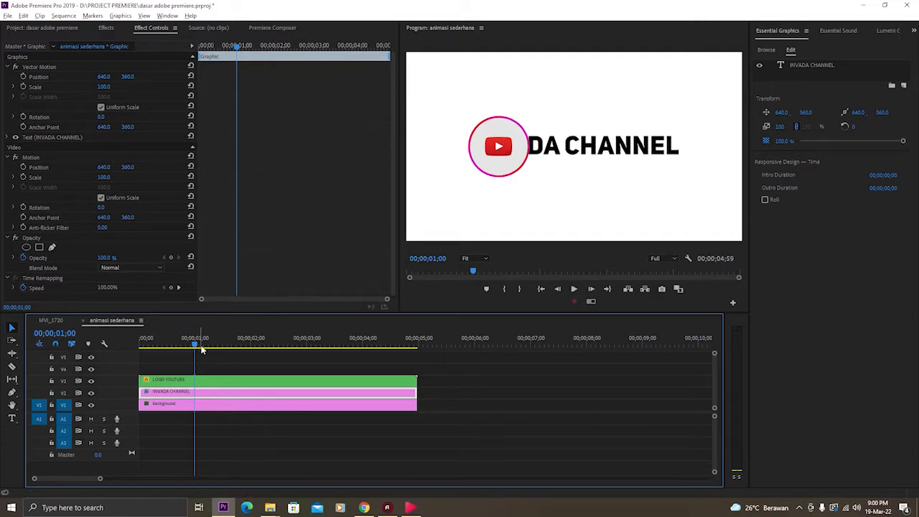
mouse_move(198, 346)
left_mouse_down()
mouse_move(160, 343)
mouse_move(197, 346)
left_mouse_up()
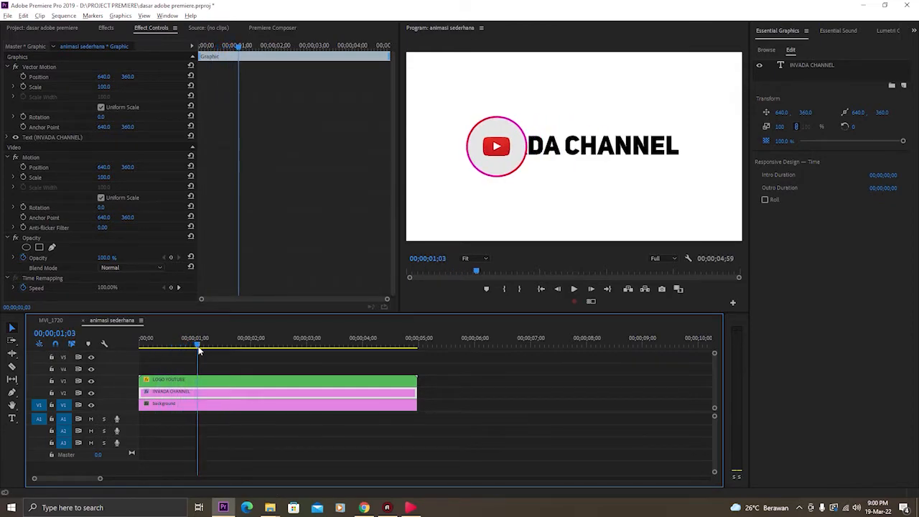
left_click(193, 390)
left_click(193, 390)
left_click(105, 79)
mouse_move(106, 79)
left_mouse_down()
mouse_move(76, 91)
mouse_move(242, 103)
mouse_move(162, 111)
mouse_move(229, 118)
mouse_move(220, 123)
mouse_move(113, 80)
mouse_move(113, 93)
left_mouse_up()
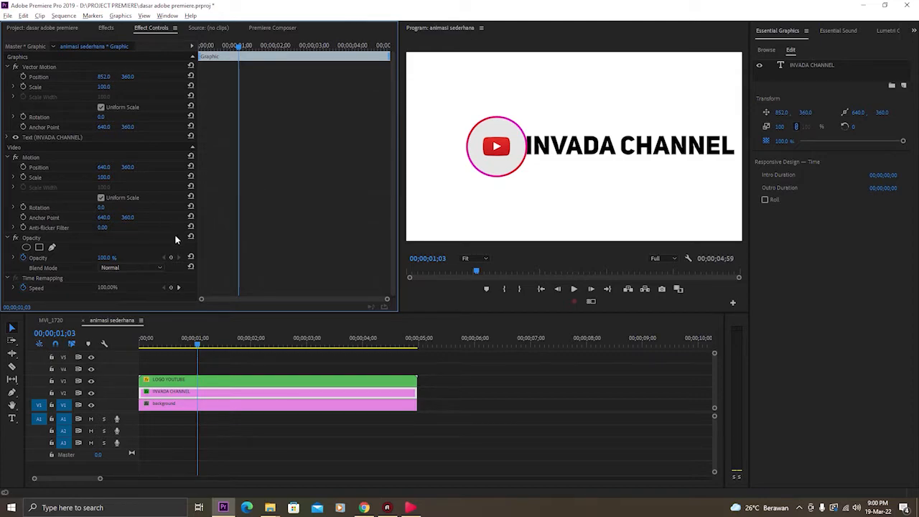
left_click(190, 76)
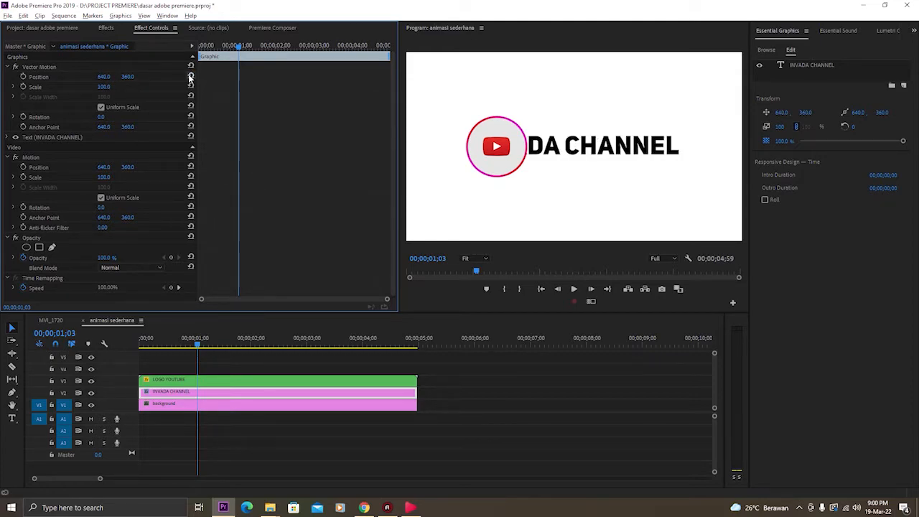
Find the Crop video effect and apply it to the INVADA CHANNEL clip on V2
left_click(106, 28)
left_click(98, 41)
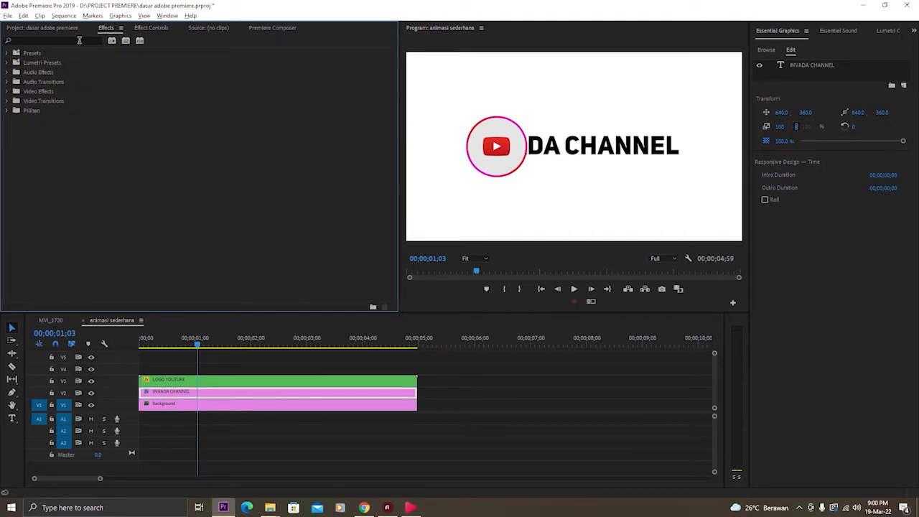
type("CROP")
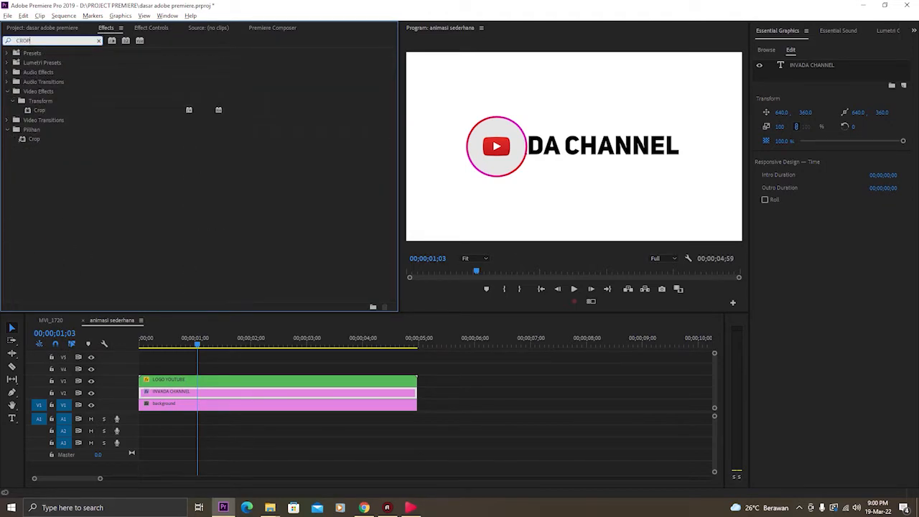
left_click_drag(39, 112, 175, 394)
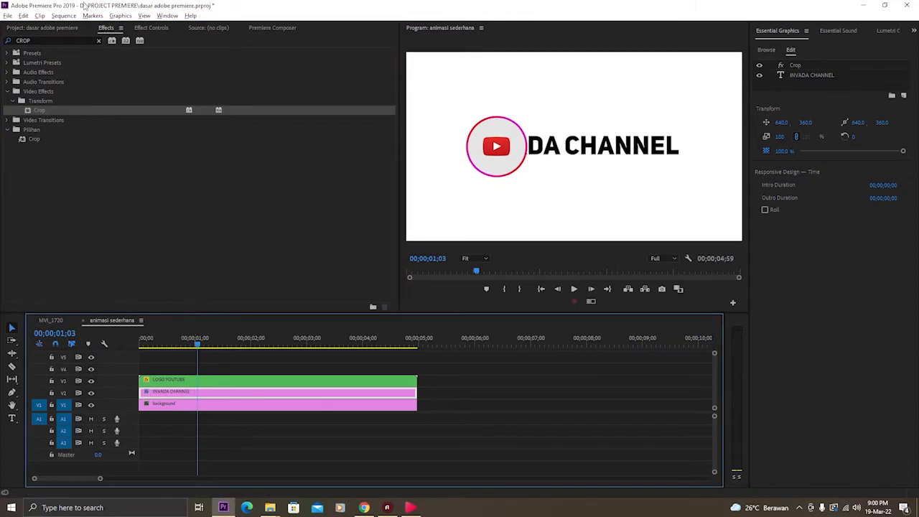
Select the title's Crop effect and pull in its left crop boundary to about 29%, behind the logo
left_click(154, 28)
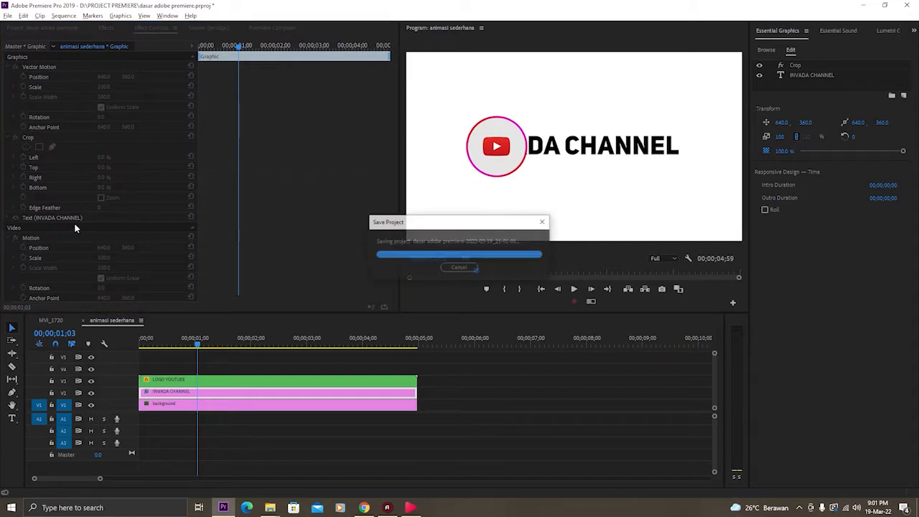
scroll(306, 172, "down", 3)
scroll(88, 180, "up", 4)
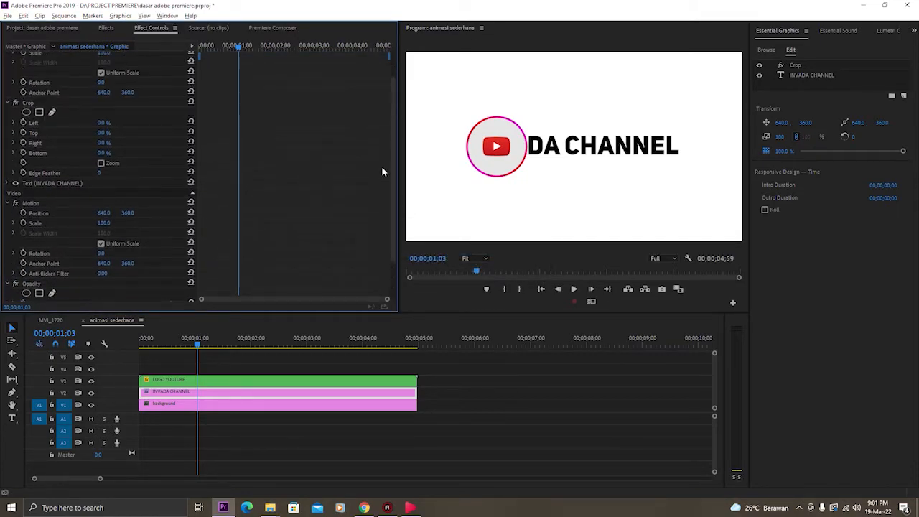
left_click(28, 132)
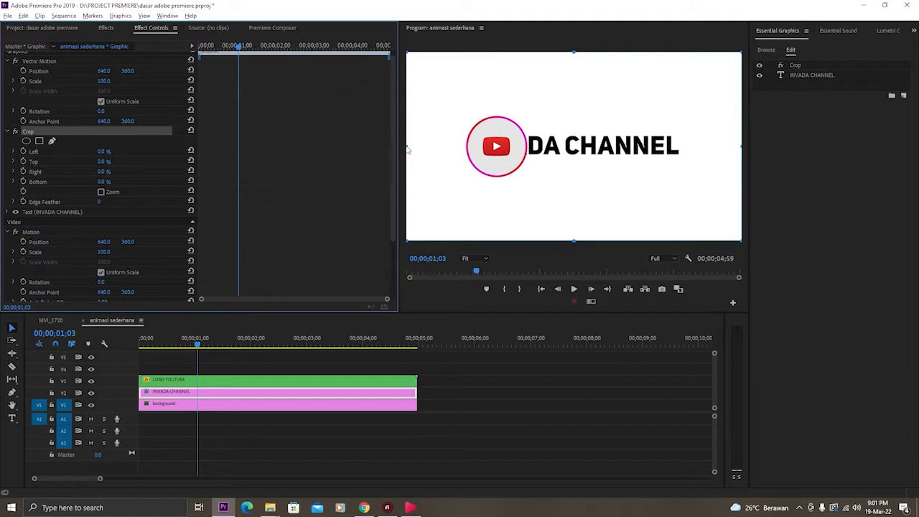
left_click_drag(407, 146, 443, 145)
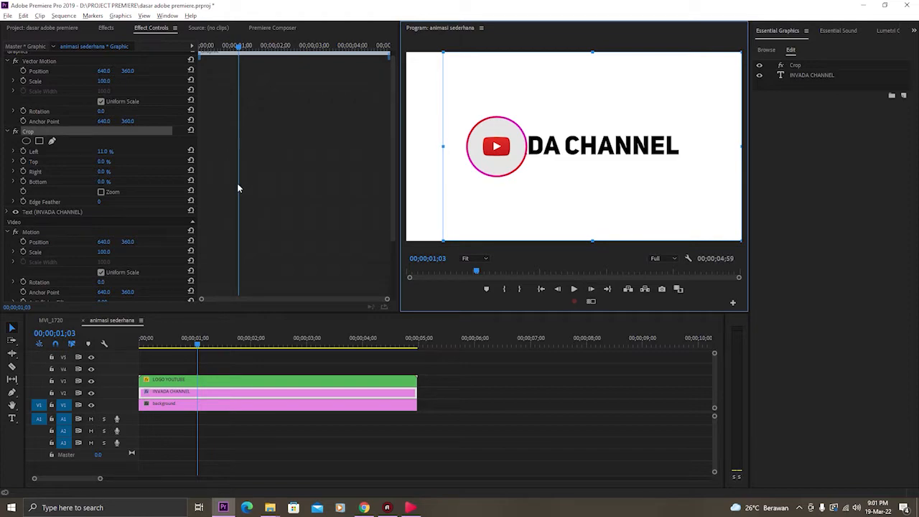
left_click_drag(444, 146, 503, 146)
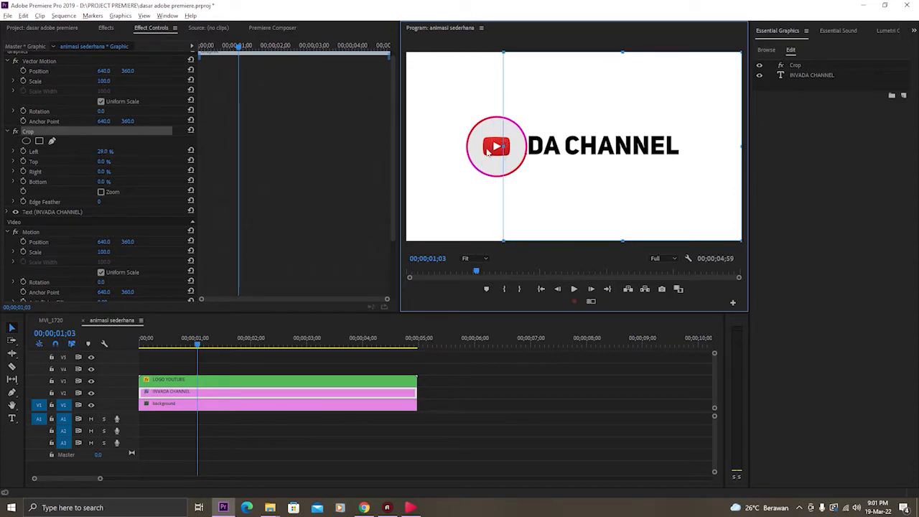
Hide the LOGO YOUTUBE track and test the title's left crop at 16.7% and 23.7%
left_click(91, 381)
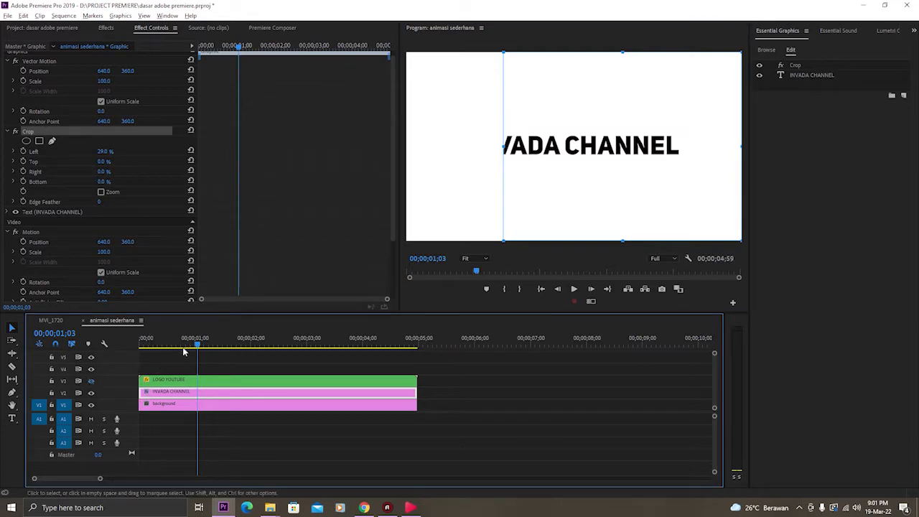
left_click_drag(495, 135, 460, 178)
mouse_move(457, 146)
left_mouse_down()
mouse_move(471, 151)
mouse_move(463, 160)
left_mouse_up()
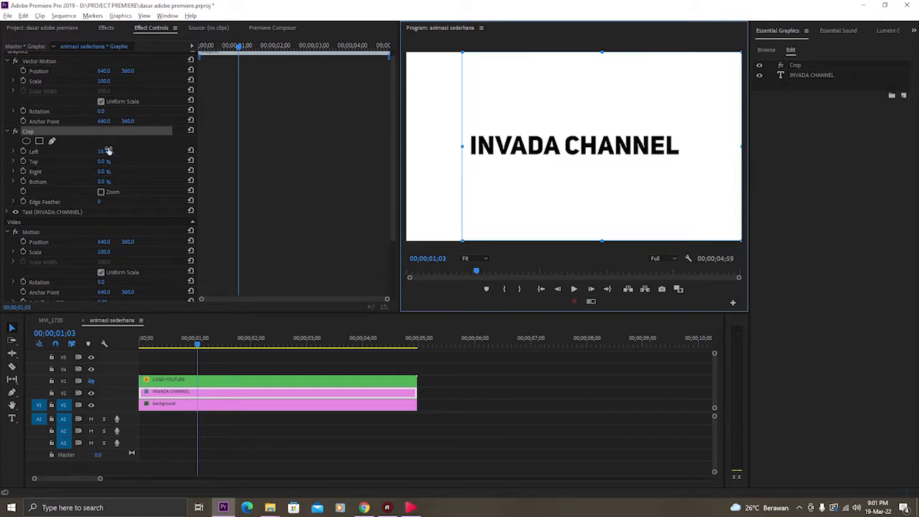
left_click_drag(105, 154, 104, 161)
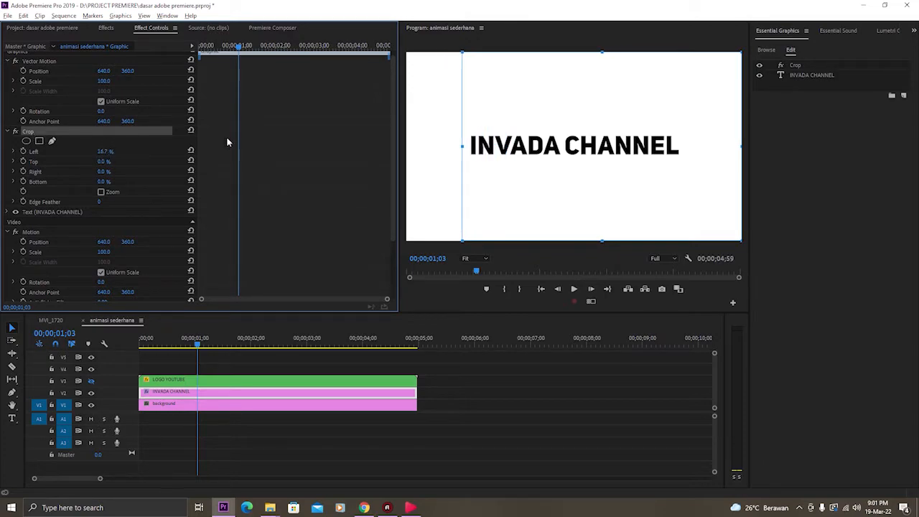
left_click_drag(463, 146, 484, 147)
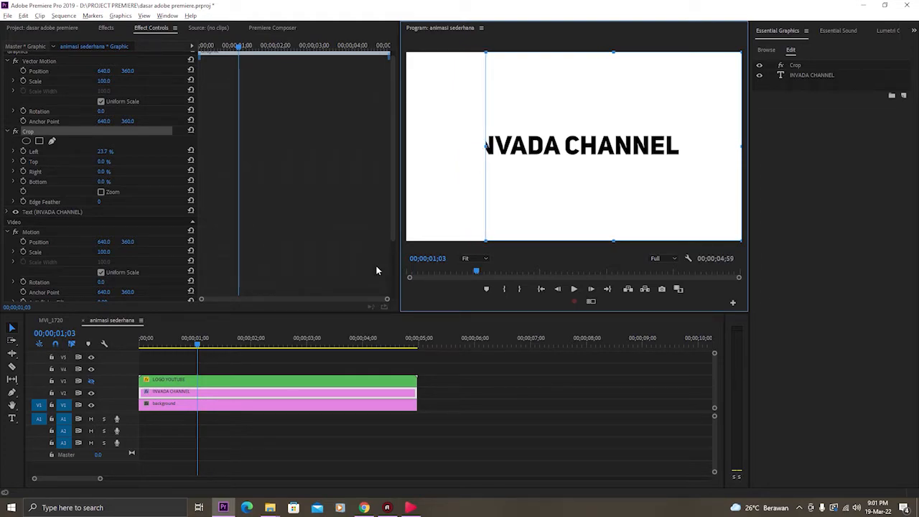
Show the LOGO YOUTUBE track again and set the title's left crop to about 26.2%, near the logo's centre
left_click(91, 381)
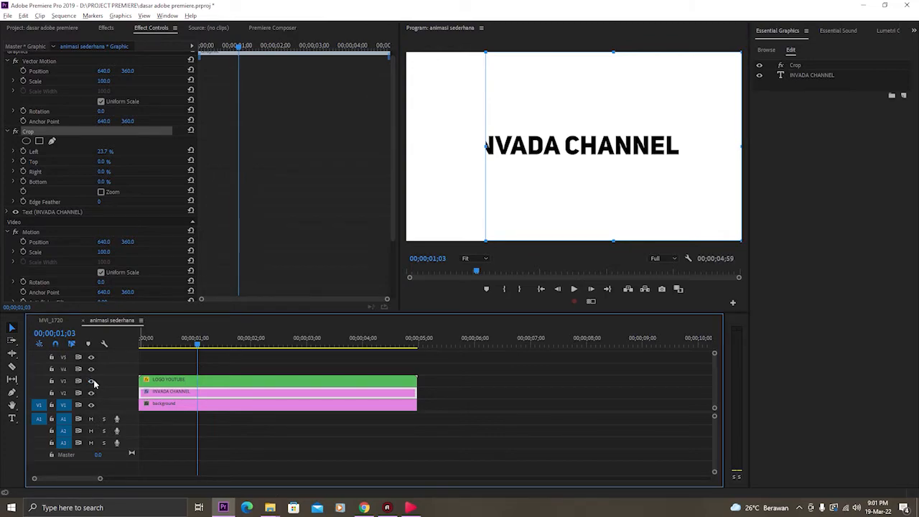
left_click(94, 383)
left_click(94, 384)
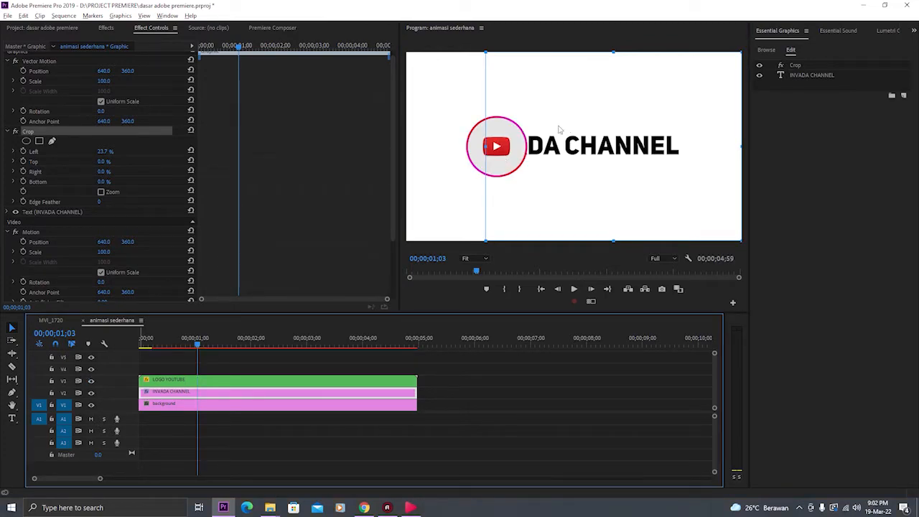
left_click_drag(487, 146, 495, 146)
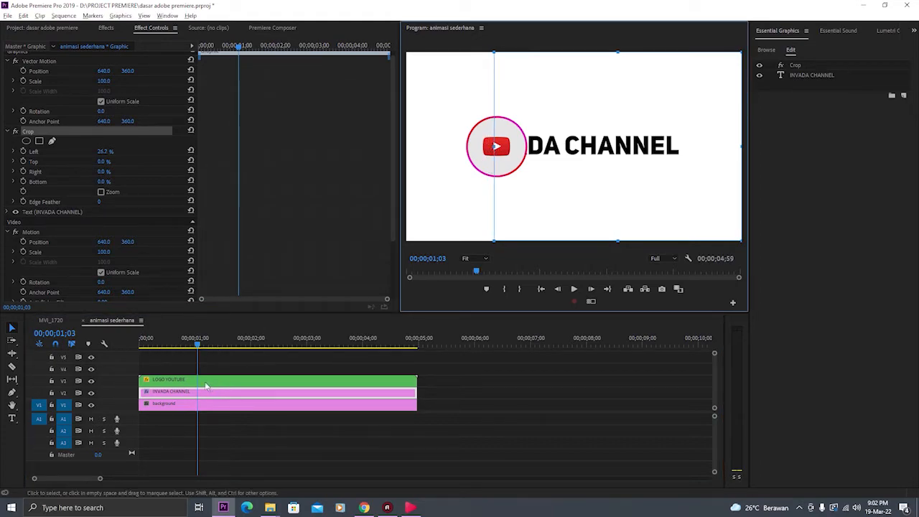
Move the INVADA CHANNEL clip to start at 00;00;01;06, and try a horizontal position of 573 before resetting it
mouse_move(198, 344)
left_mouse_down()
mouse_move(140, 346)
mouse_move(201, 346)
left_mouse_up()
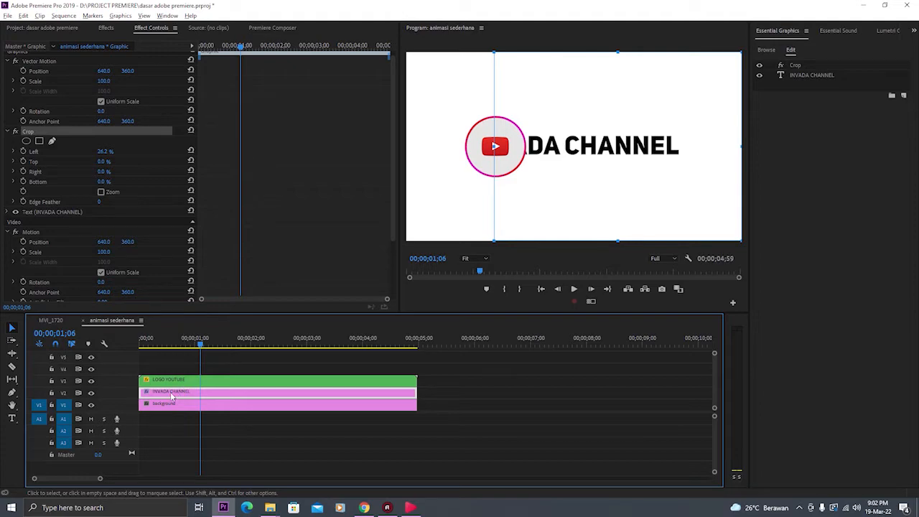
left_click_drag(176, 396, 235, 400)
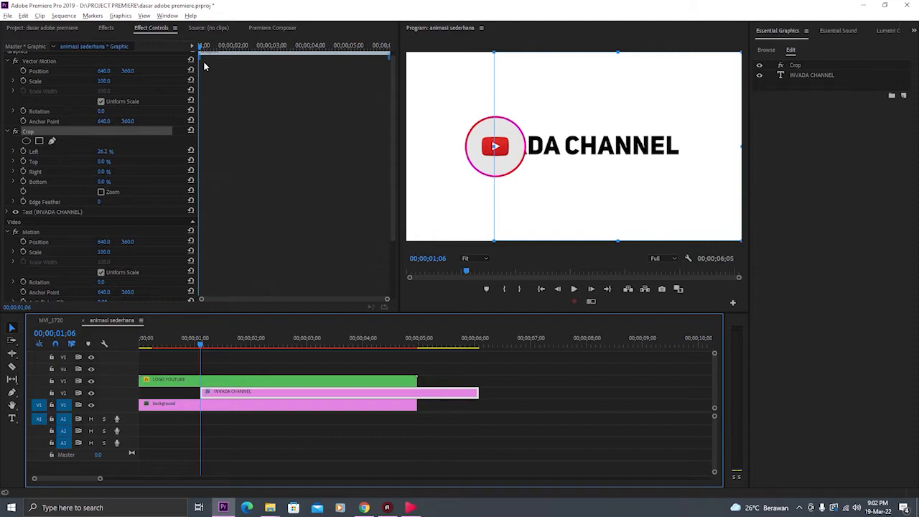
left_click_drag(111, 74, 412, 89)
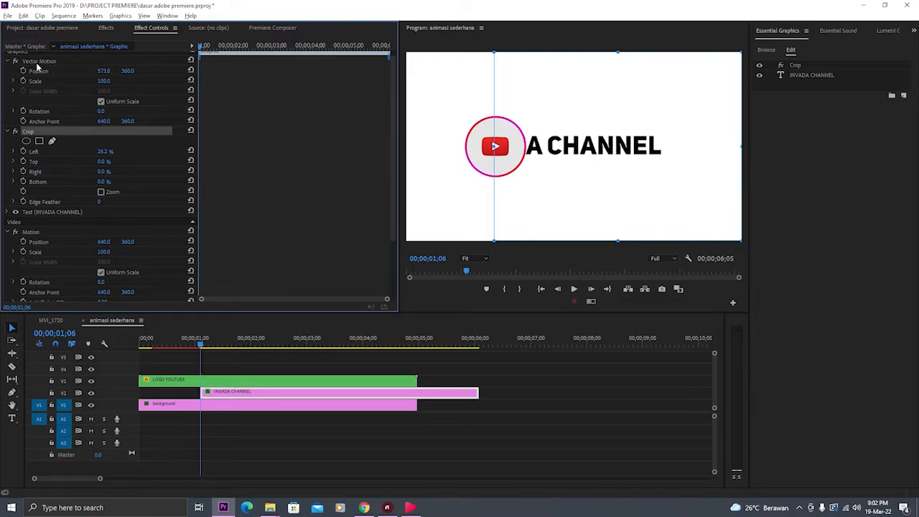
left_click(191, 71)
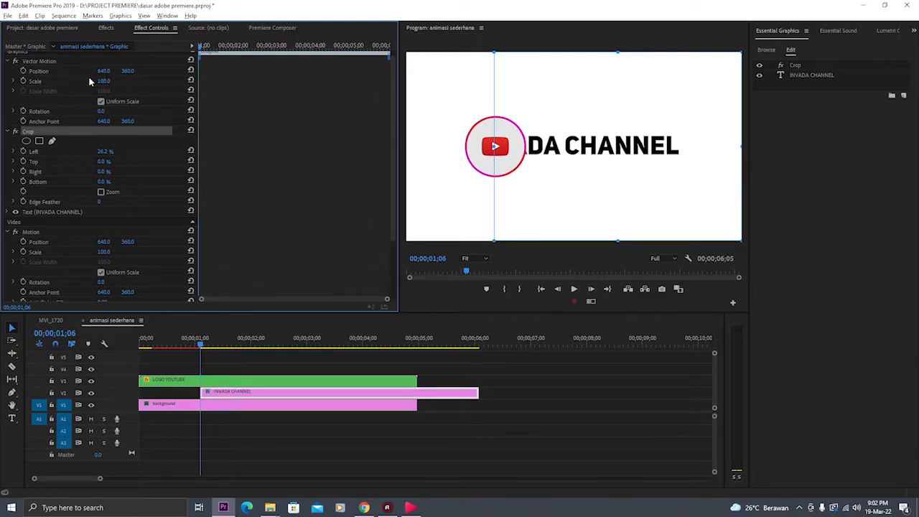
left_click(210, 398)
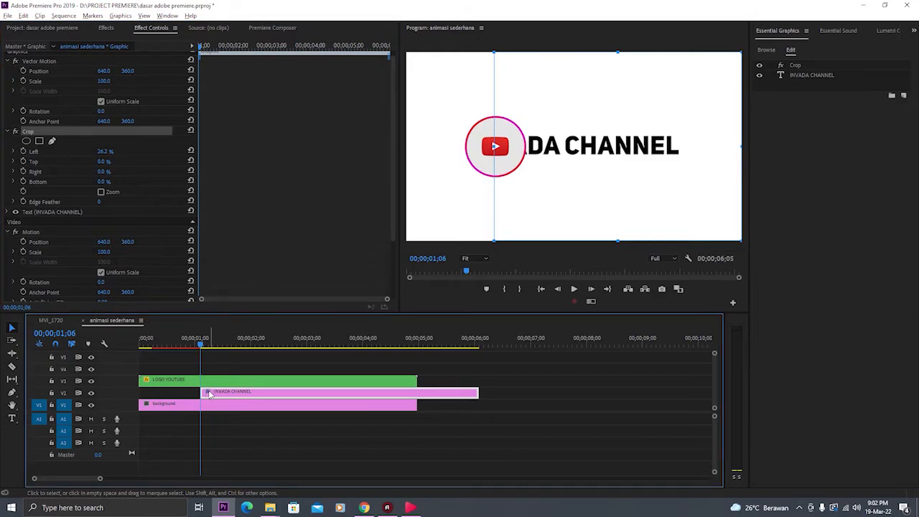
Keyframe the title's Vector Motion position horizontally from 36 at 00;00;01;06 to 885 at 00;00;01;26
left_click(23, 71)
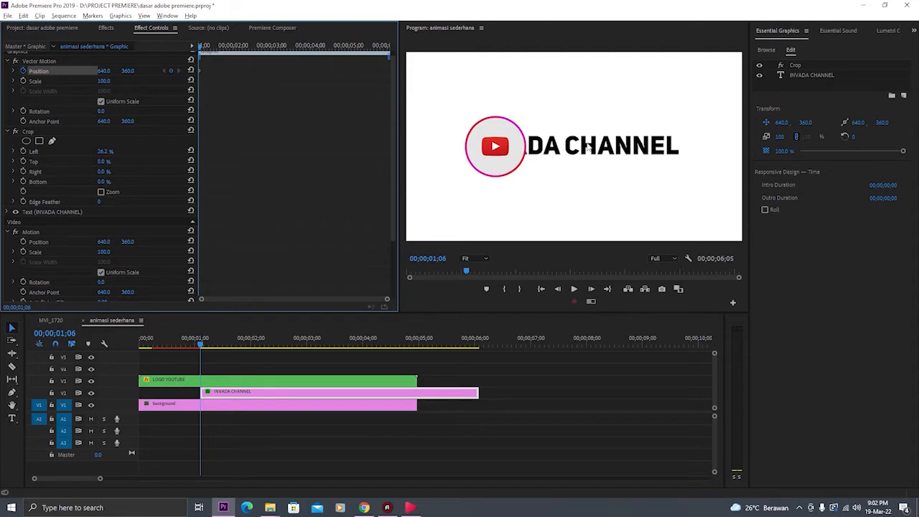
left_click_drag(98, 72, 32, 85)
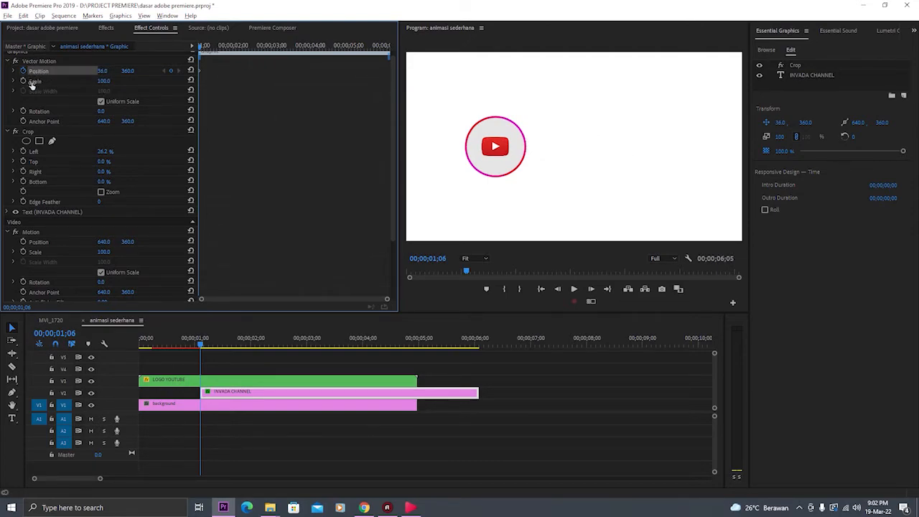
left_click(206, 47)
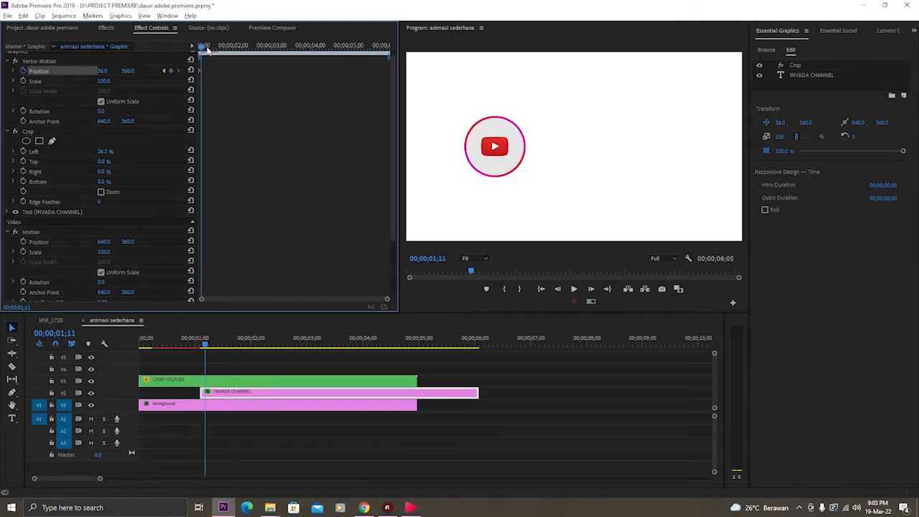
left_click_drag(207, 48, 207, 49)
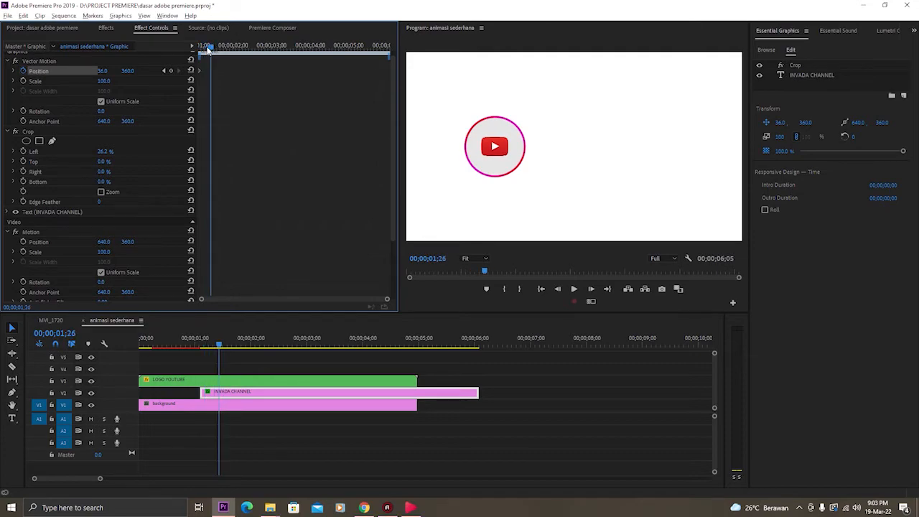
left_click(172, 72)
left_click_drag(103, 72, 304, 96)
left_click_drag(411, 103, 525, 106)
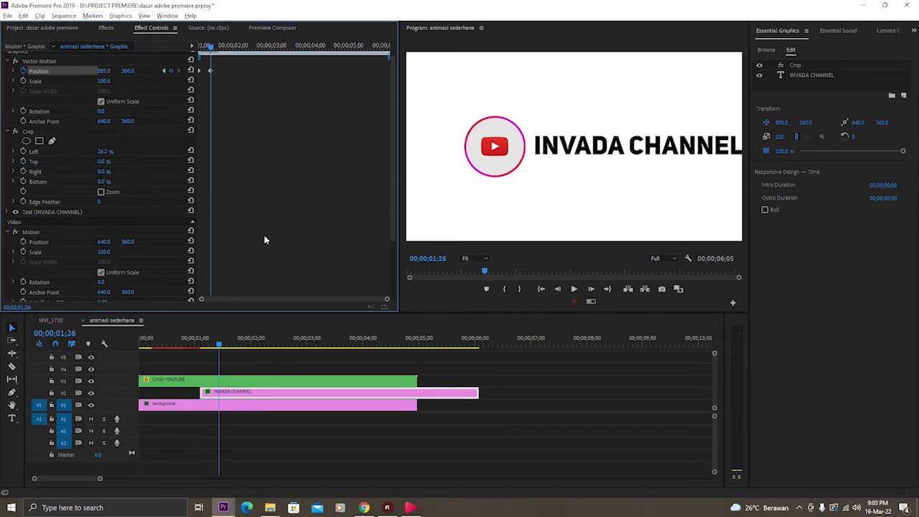
Play the sequence back and forth around 00;00;01;17 to check how the title emerges from behind the logo
left_click(213, 347)
mouse_move(213, 348)
left_mouse_down()
mouse_move(148, 349)
mouse_move(211, 346)
left_mouse_up()
key("l")
key("j")
key("l")
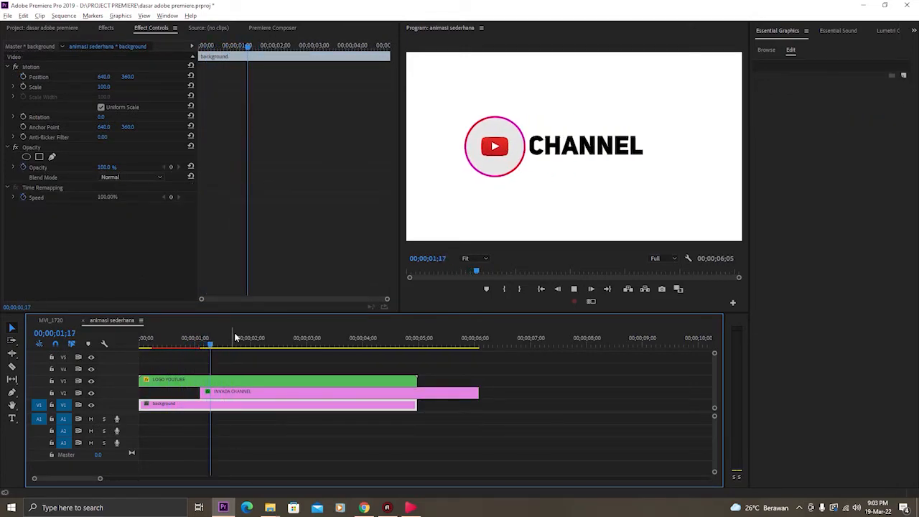
key("k")
Select the INVADA CHANNEL clip and open the temporal interpolation options of its second Vector Motion position keyframe
left_click(231, 392)
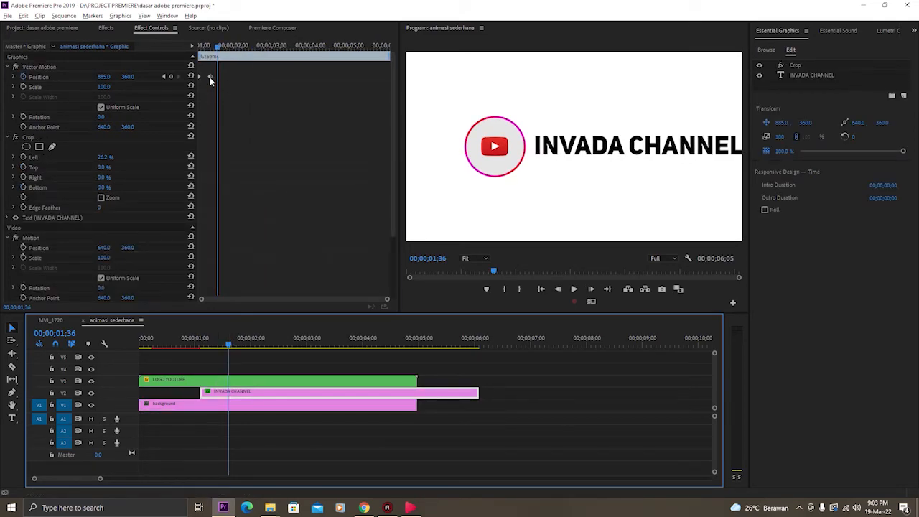
right_click(210, 76)
mouse_move(248, 161)
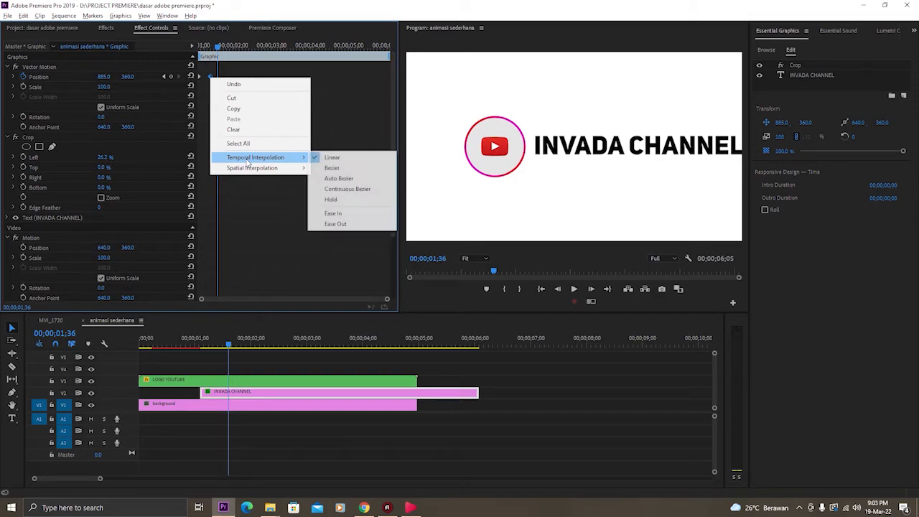